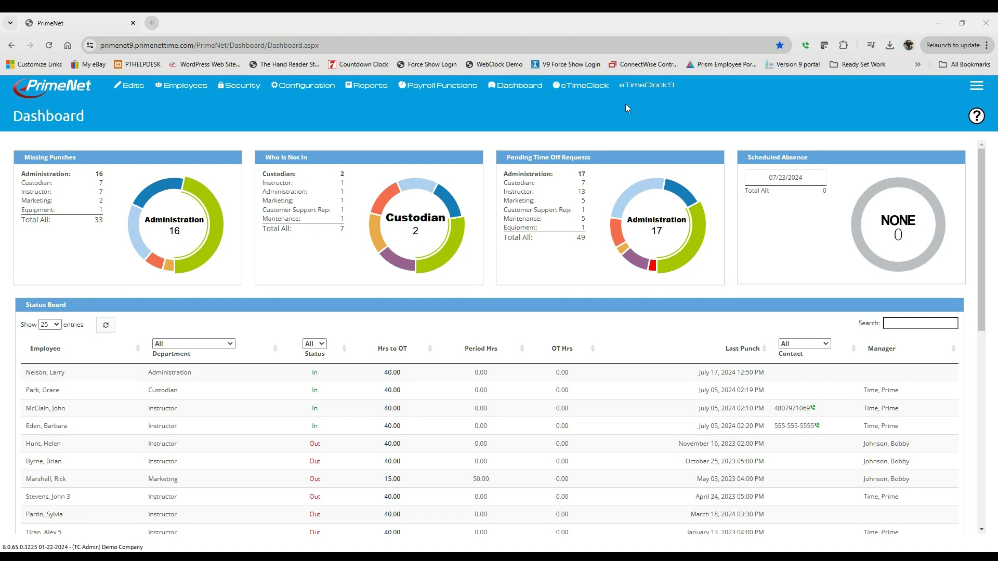
- Go to the eTimeClock profiles configuration and open the STD Standard Profile for editing
mouse_move(281, 91)
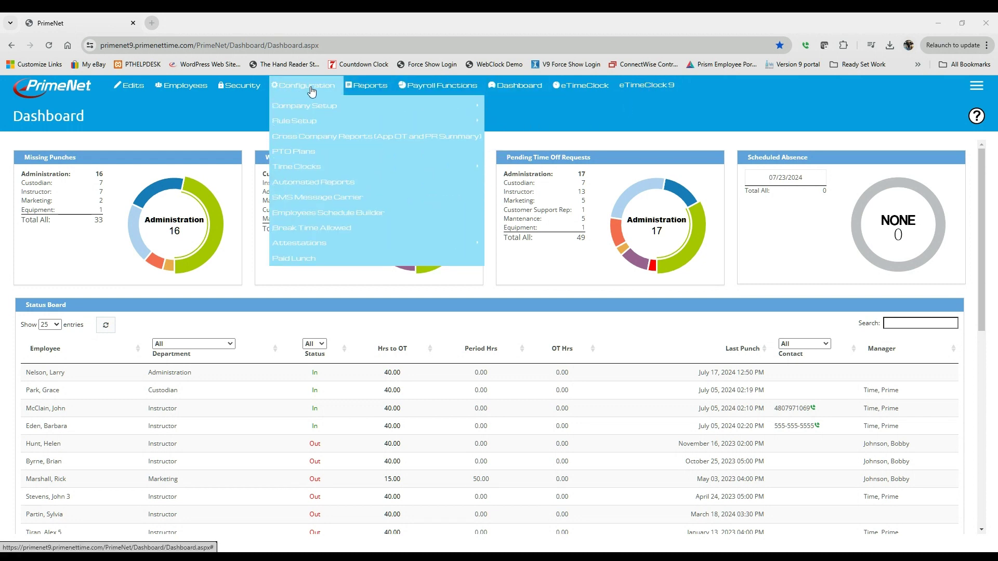
mouse_move(307, 175)
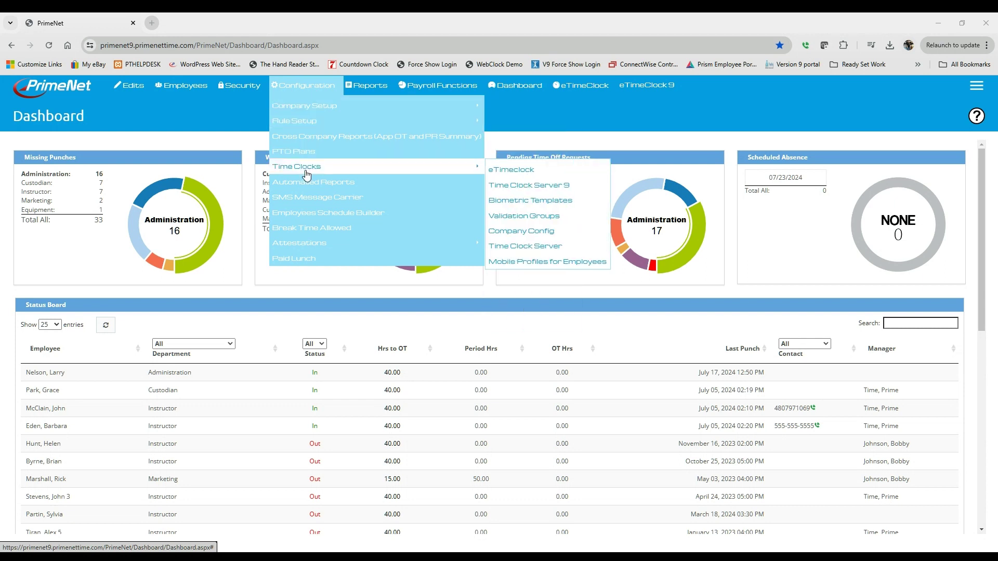
left_click(527, 177)
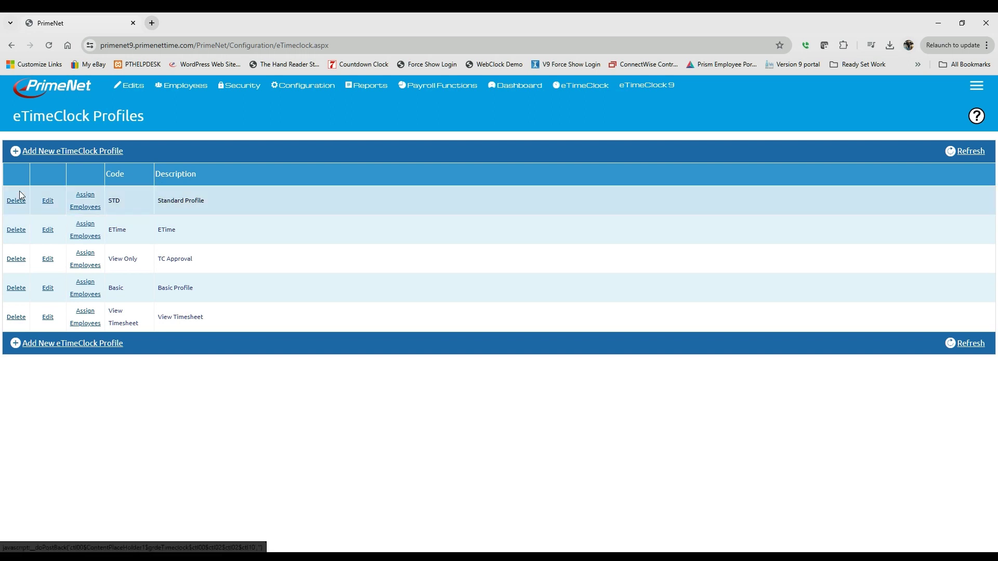
left_click(49, 205)
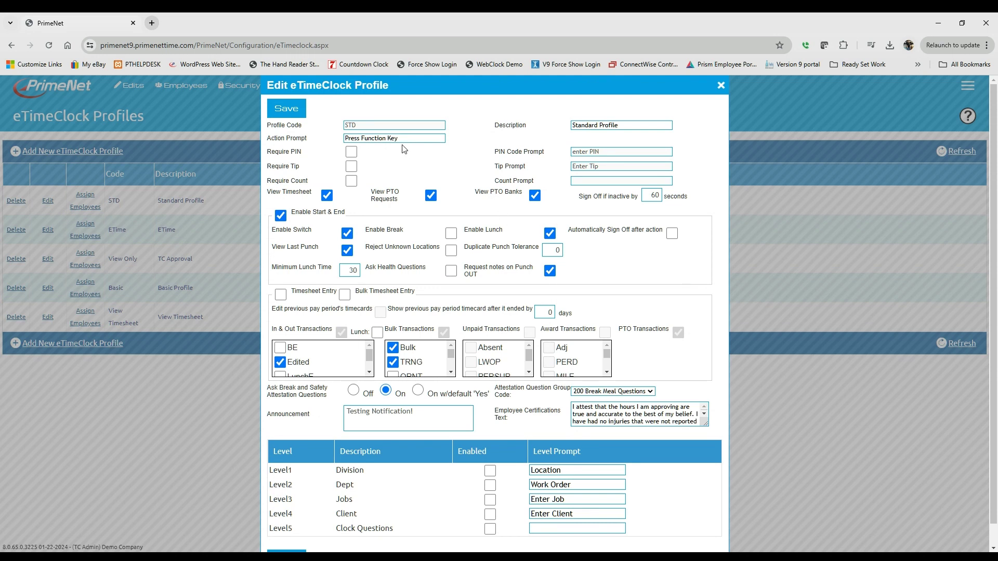
- Set the profile's Action Prompt to "Select an Option"
left_click_drag(367, 127, 346, 126)
left_click_drag(629, 126, 572, 126)
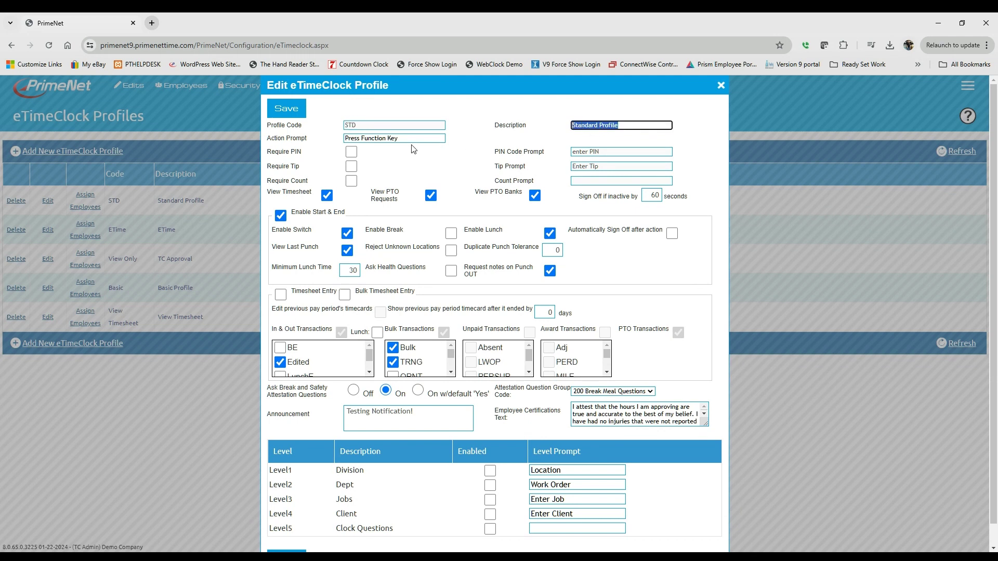
left_click_drag(402, 141, 313, 139)
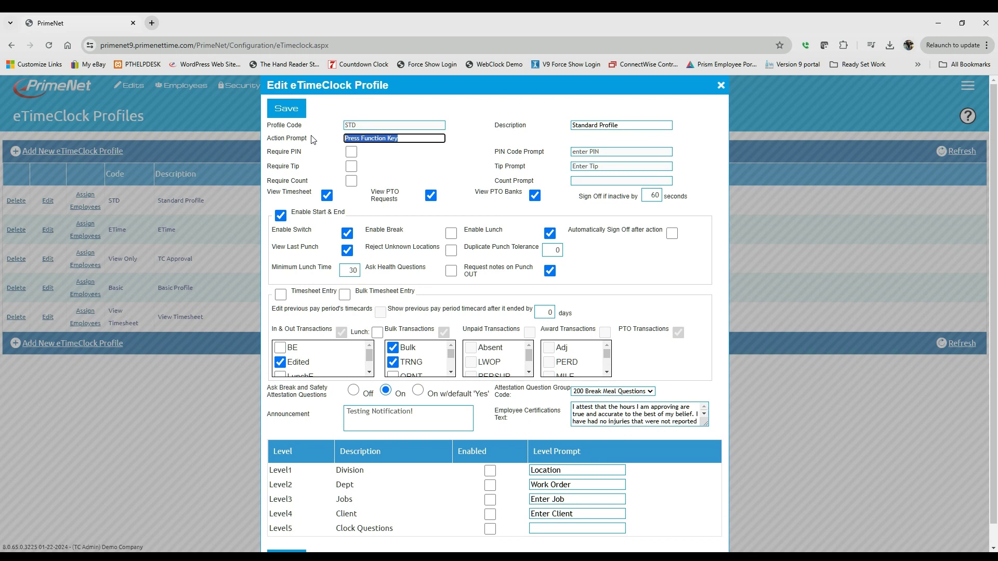
type("Select an Option")
- Disable Enable Start & End for the profile and enable it again
left_click_drag(302, 152, 269, 151)
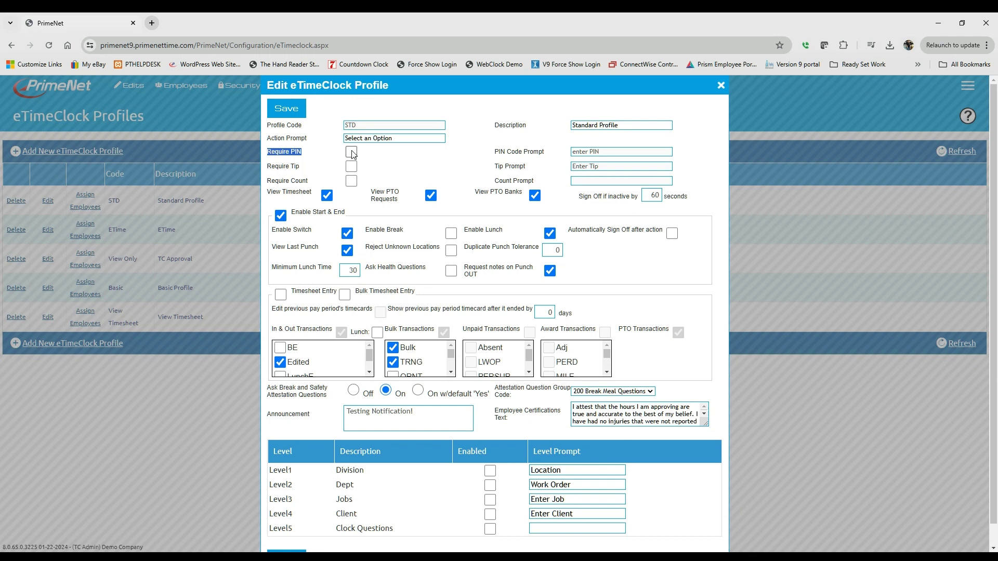
left_click(294, 164)
left_click(283, 215)
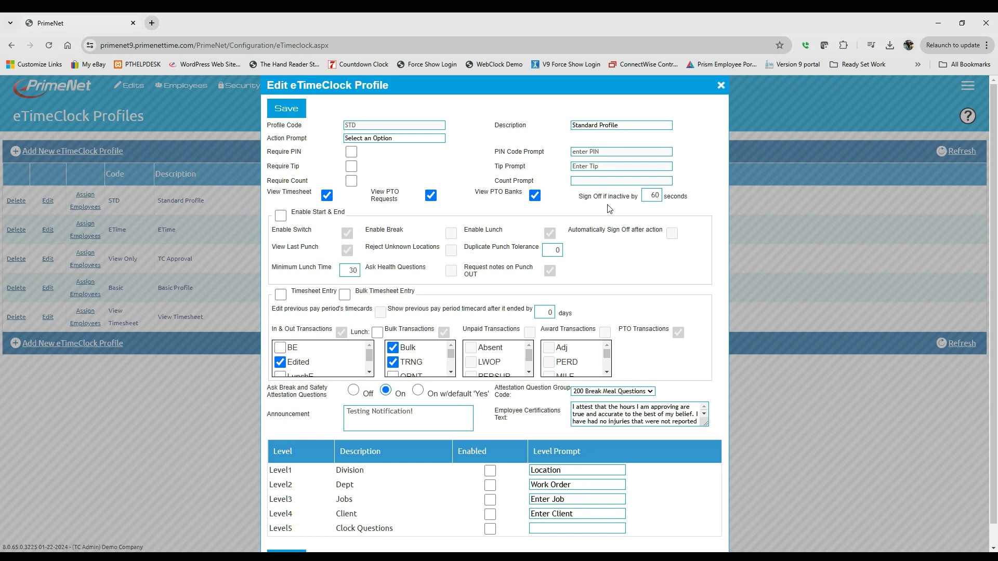
left_click(280, 216)
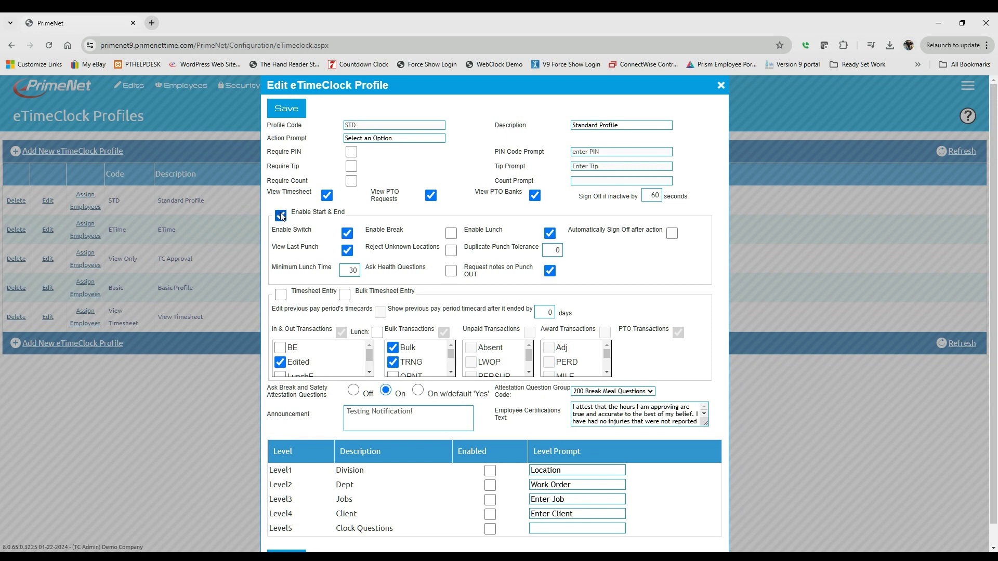
left_click_drag(568, 231, 664, 232)
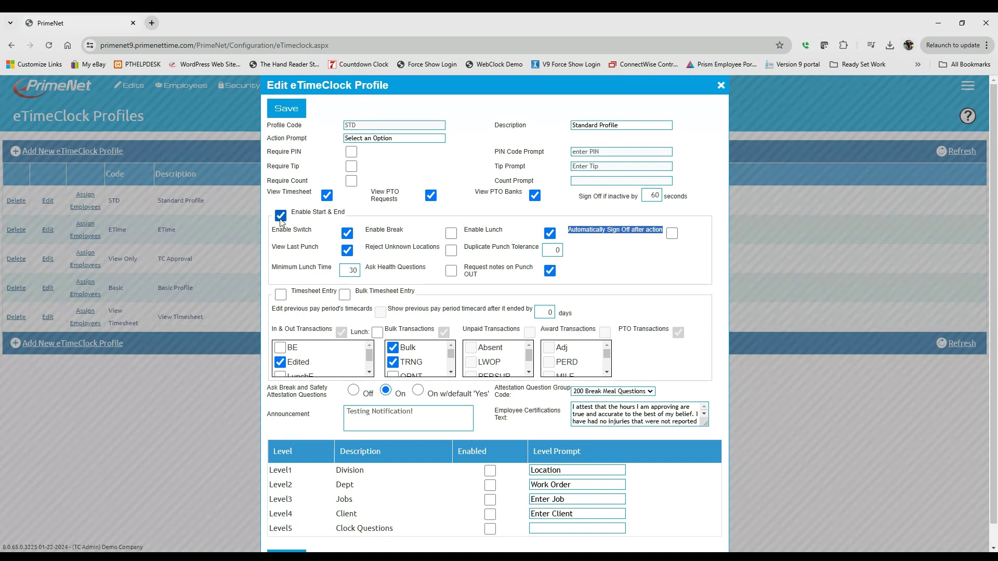
- Disable Enable Switch, View Last Punch, Enable Lunch and Request notes on Punch OUT in the Start & End section
left_click(347, 234)
left_click(347, 251)
left_click(550, 234)
left_click(549, 271)
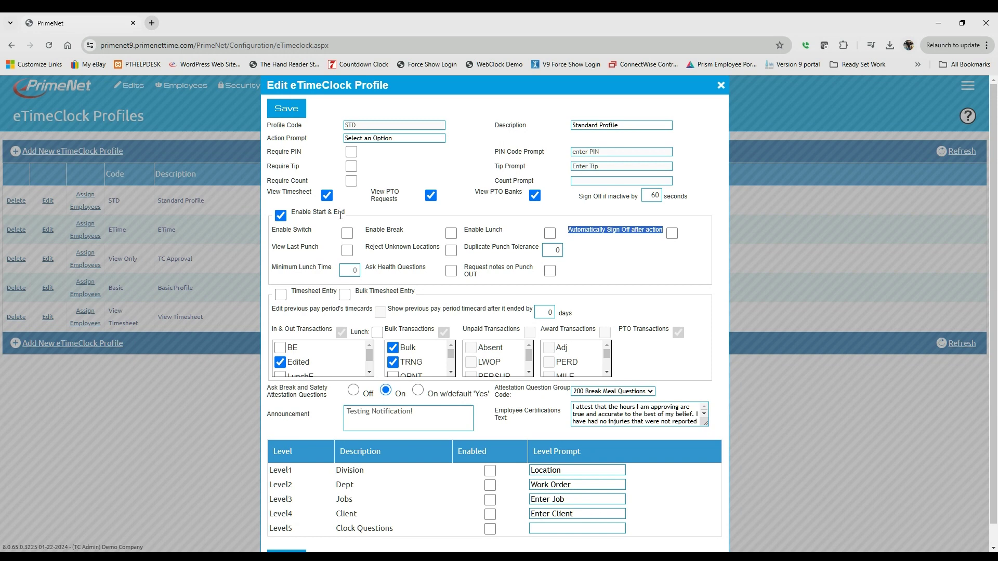
- Re-enable Enable Lunch, Enable Switch and View Last Punch, leaving Enable Break off
left_click(549, 233)
left_click(347, 233)
left_click(451, 233)
left_click(451, 233)
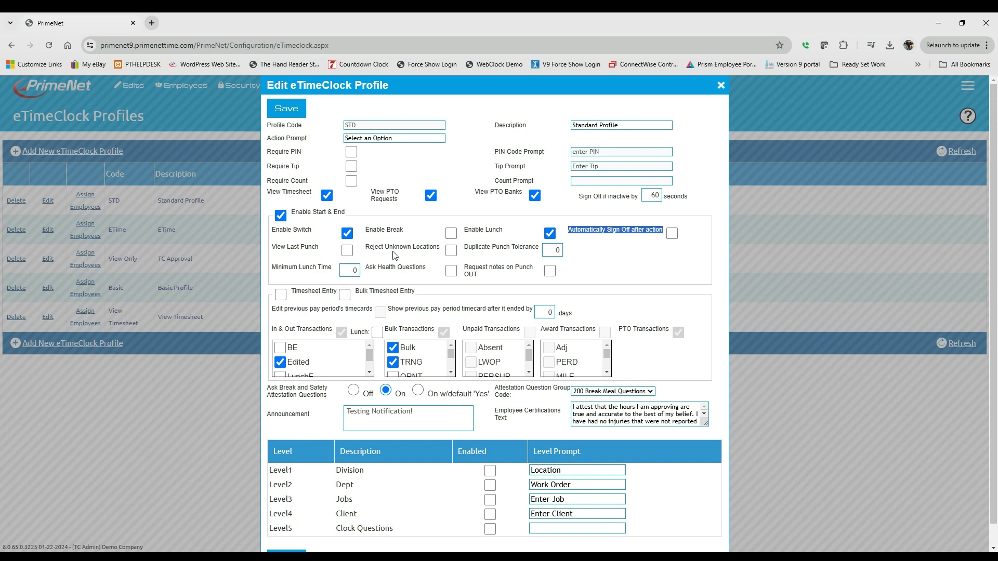
left_click(348, 251)
- Enable Reject Unknown Locations for the profile and disable it again
left_click_drag(343, 84, 457, 86)
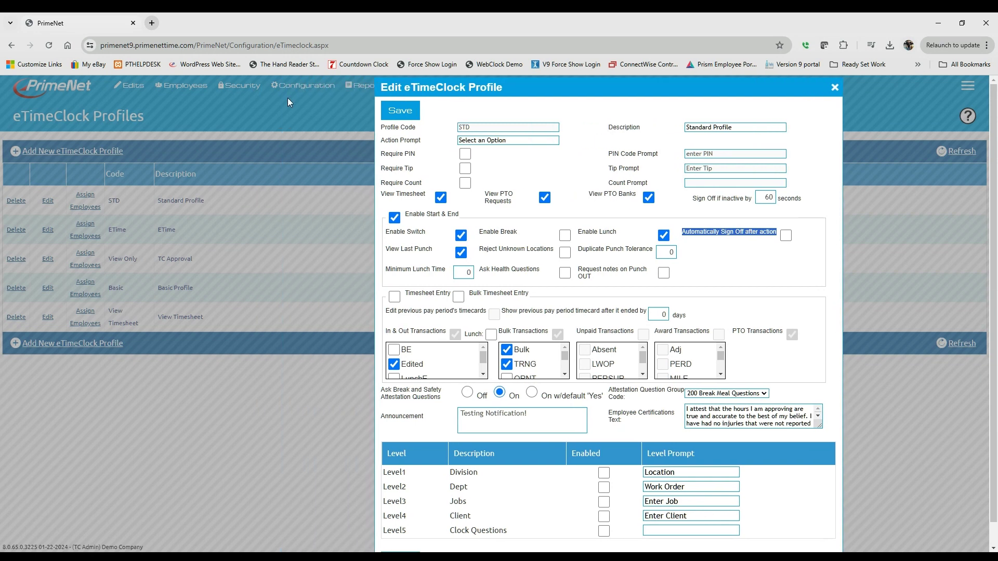
left_click_drag(555, 96, 418, 97)
left_click(427, 254)
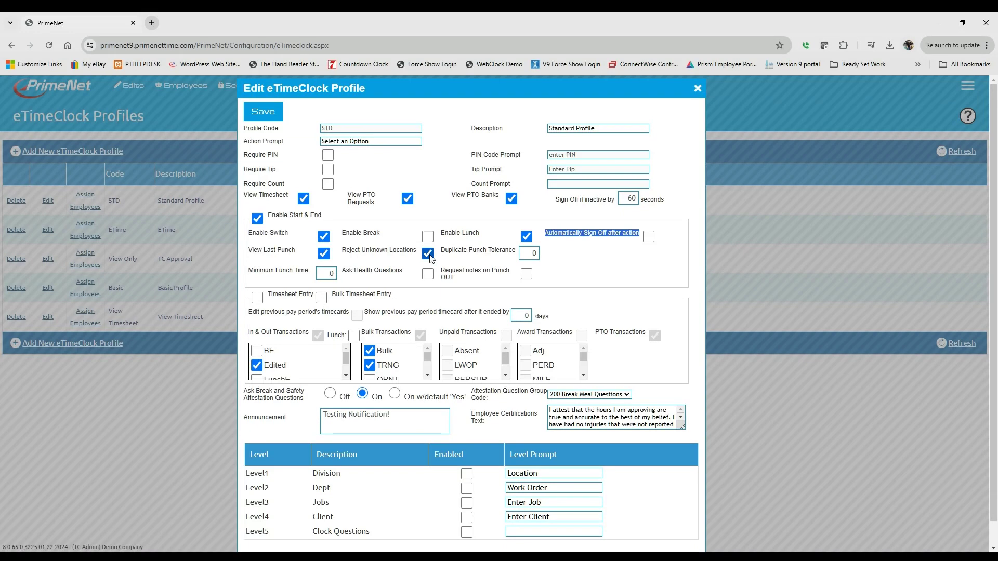
left_click(428, 255)
- Set the Duplicate Punch Tolerance to 1 and leave Minimum Lunch Time blank after trying 30
left_click(532, 254)
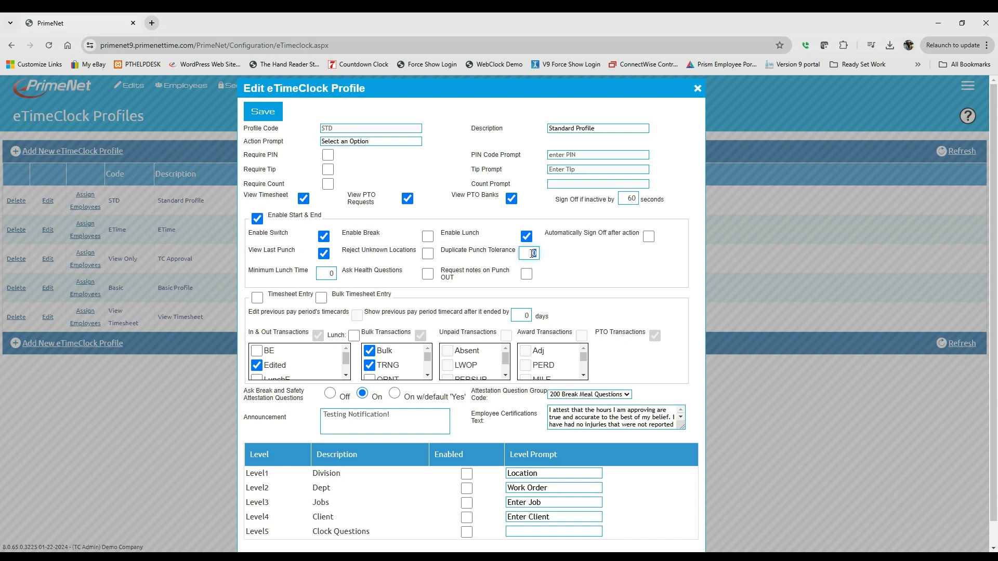
type("1")
double_click(327, 270)
type("30")
key("BackSpace")
key("BackSpace")
left_click(527, 276)
left_click(526, 275)
- Enable the Dept level with the prompt "Select Department", and enable the Jobs and Client levels as well
scroll(294, 237, "down", 1)
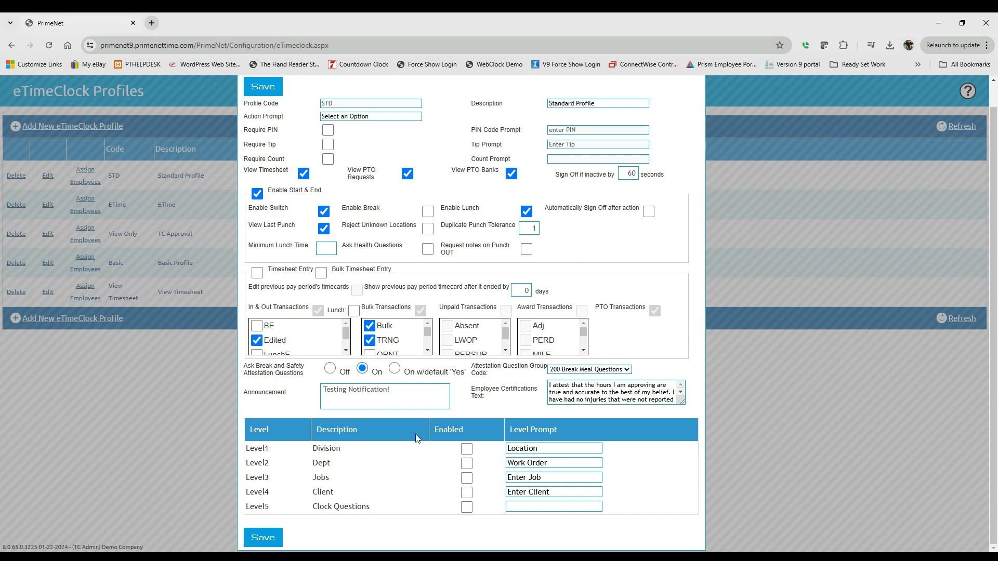
double_click(313, 463)
left_click(466, 464)
key("Tab")
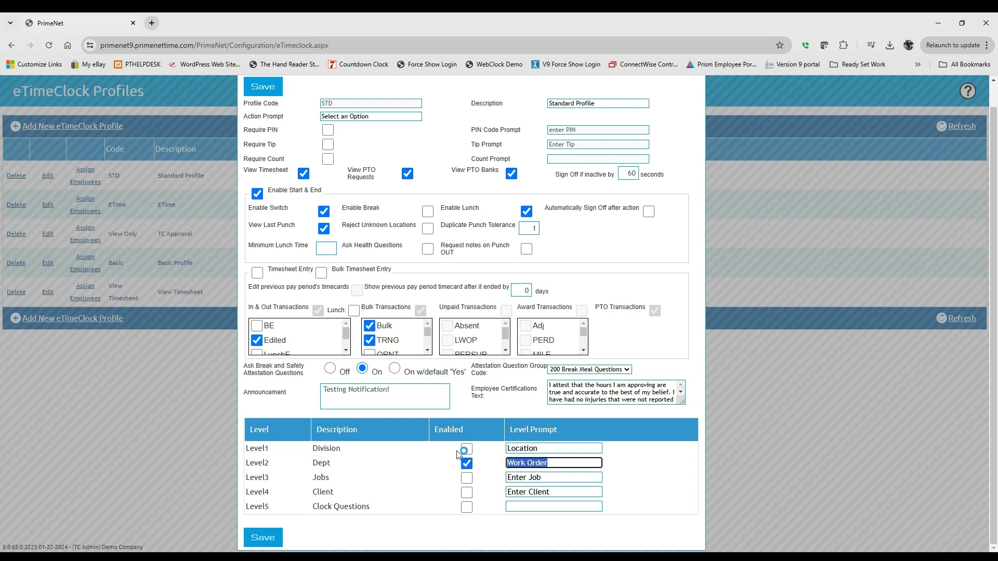
type("Select Department")
left_click_drag(532, 464, 486, 467)
left_click(580, 462)
left_click(466, 477)
left_click(467, 492)
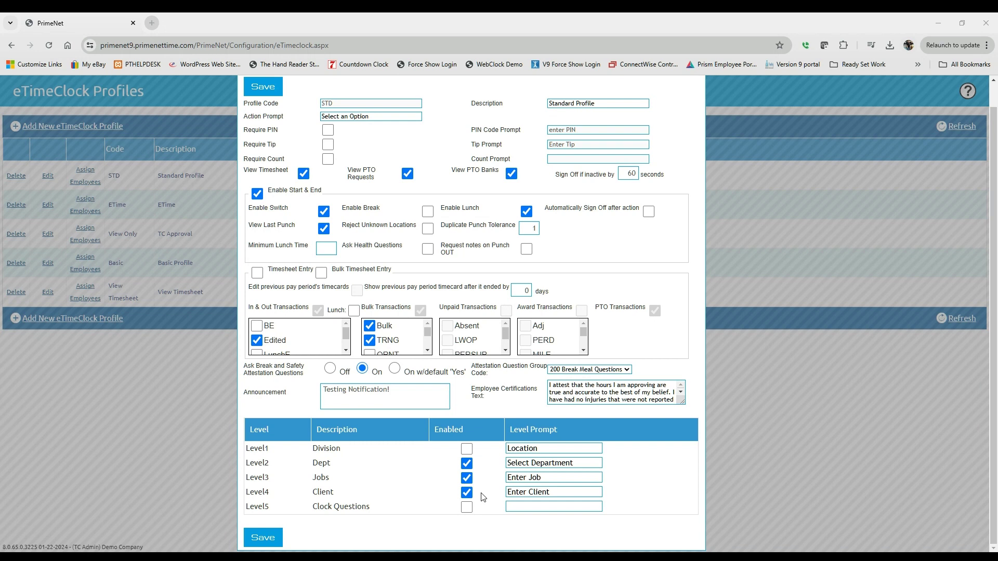
- Disable the Dept, Jobs and Client levels and turn off Enable Switch
left_click(466, 463)
left_click(466, 477)
left_click(466, 492)
left_click(324, 214)
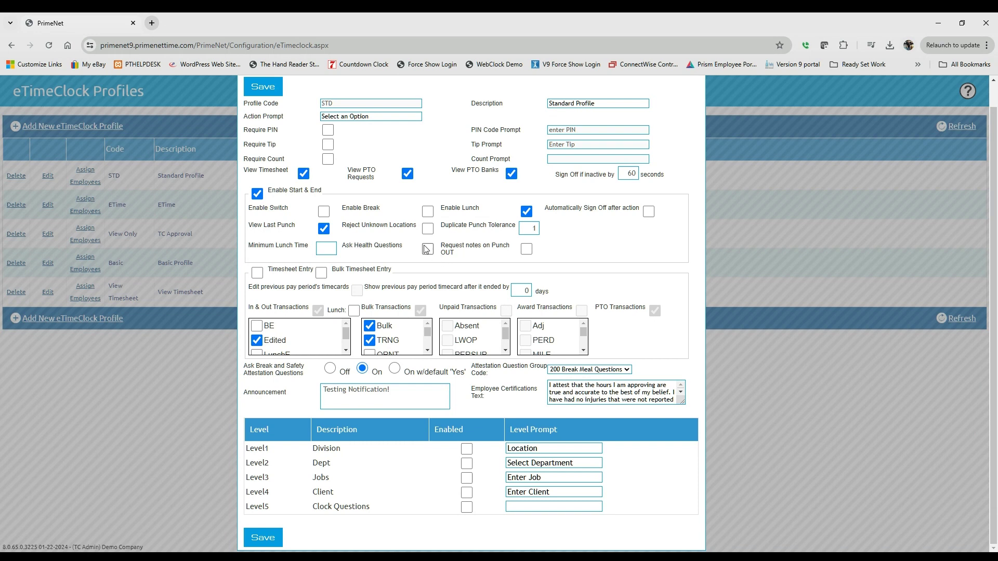
- Save the profile and close the Employee Assignment window without changing any assignments
left_click(264, 538)
left_click(498, 293)
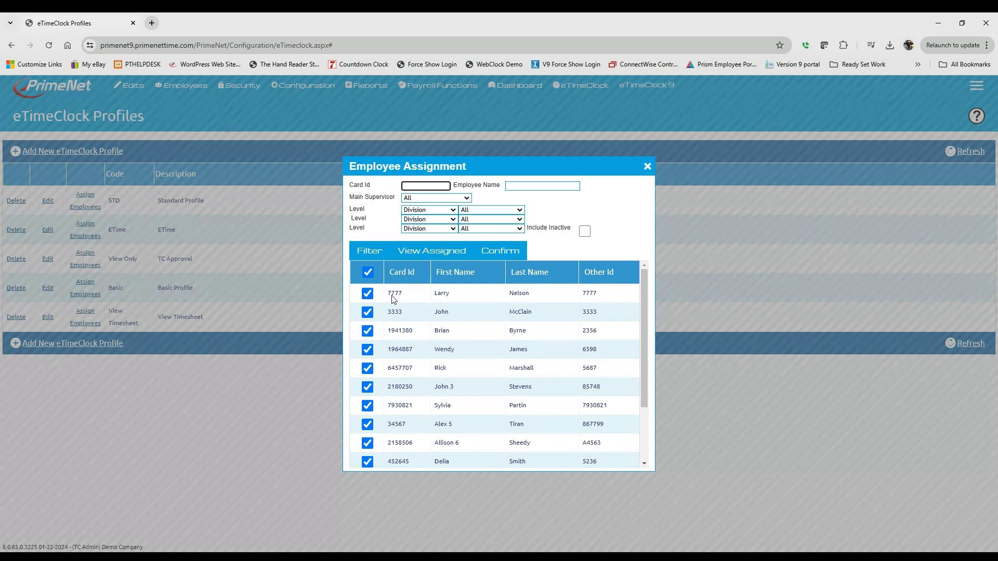
left_click(647, 166)
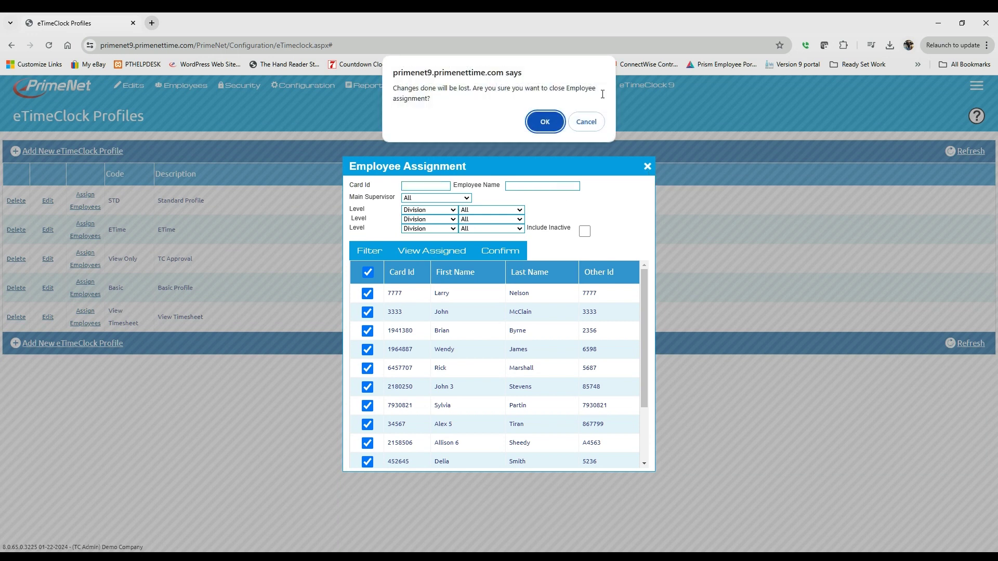
left_click(550, 124)
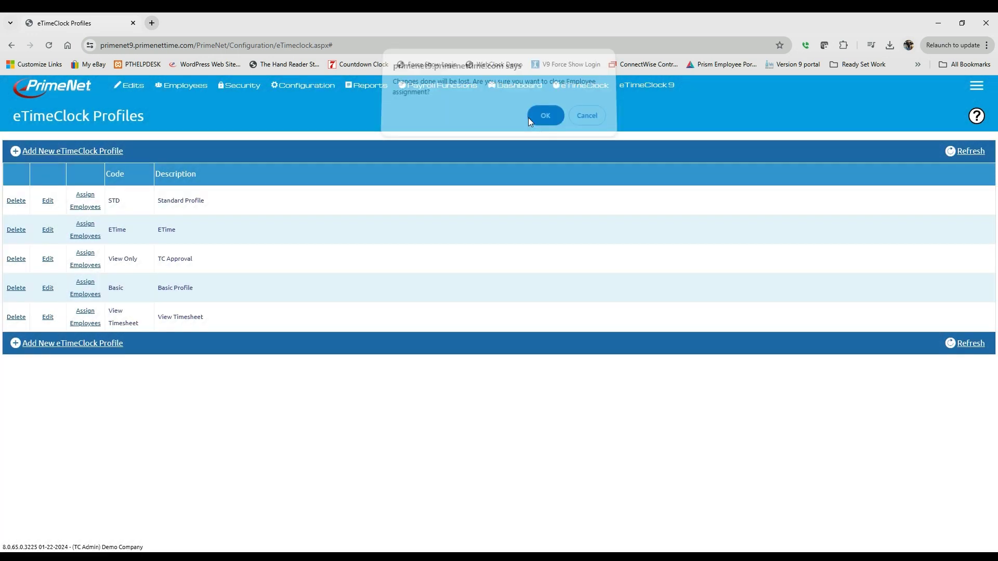
- Open the eTimeClock 9 employee login page and select its web address
left_click(152, 23)
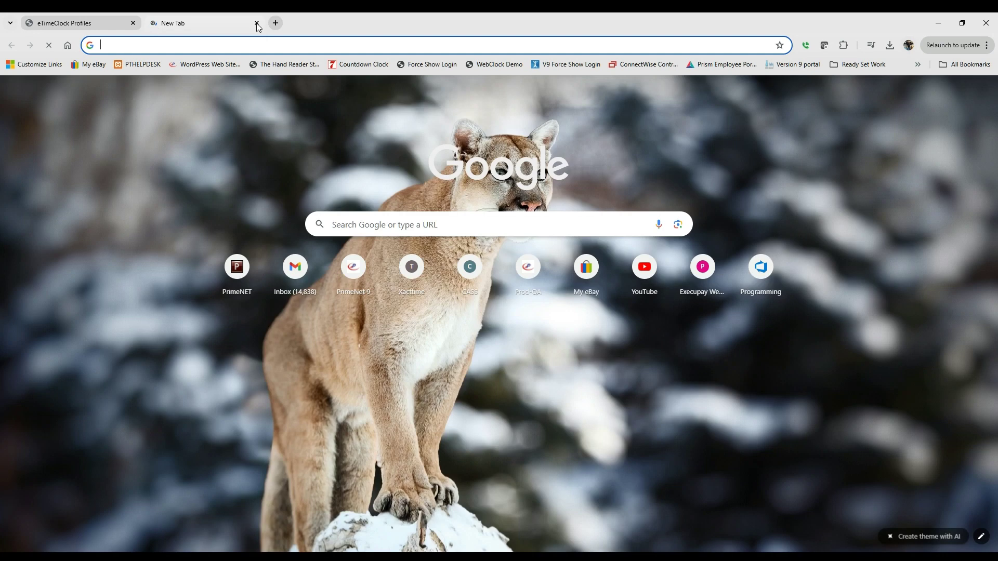
left_click(257, 23)
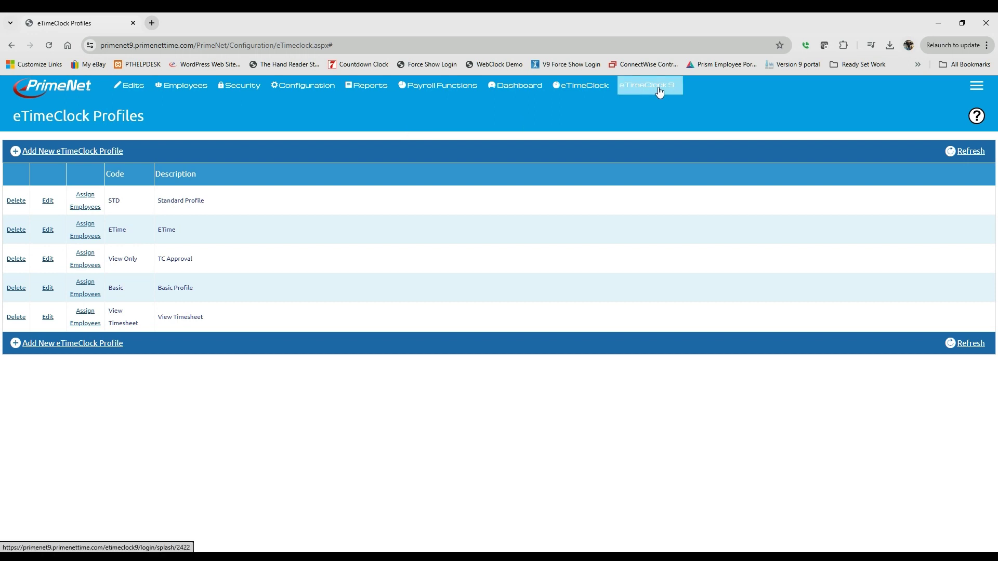
mouse_move(975, 85)
left_click(651, 92)
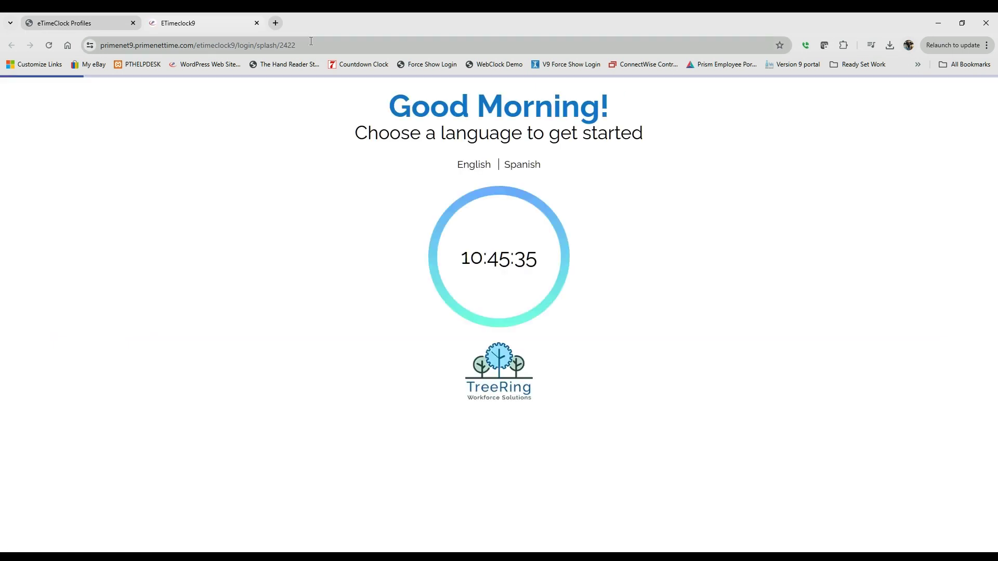
left_click(276, 45)
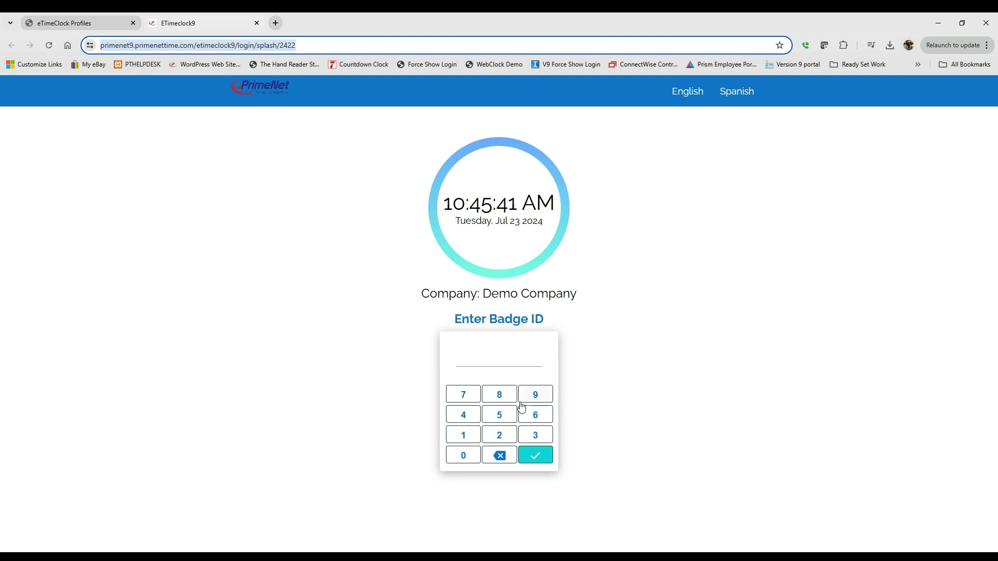
- Enter the employee's badge ID and sign in to the time clock
left_click(461, 398)
left_click(462, 396)
left_click(462, 396)
left_click(463, 395)
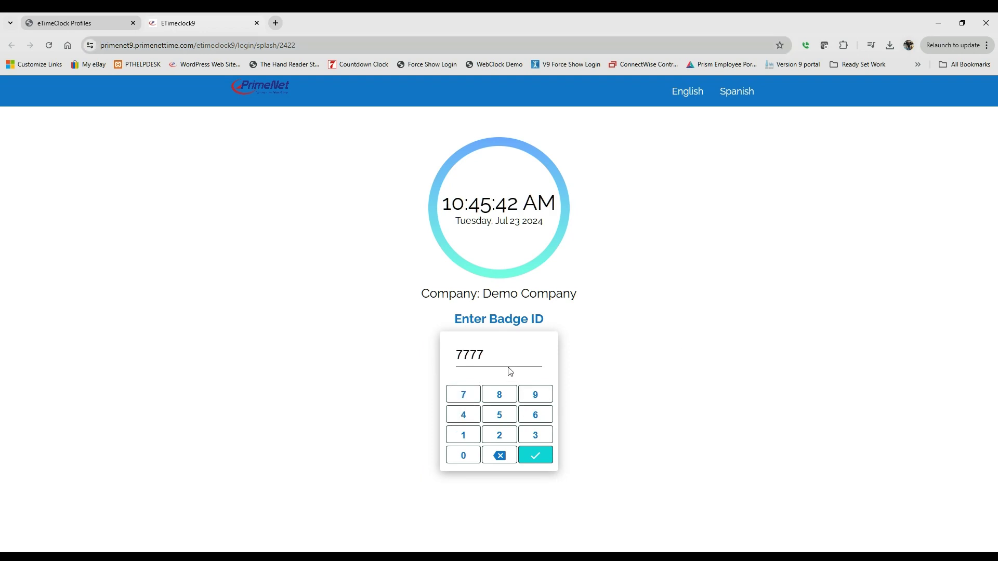
left_click(538, 460)
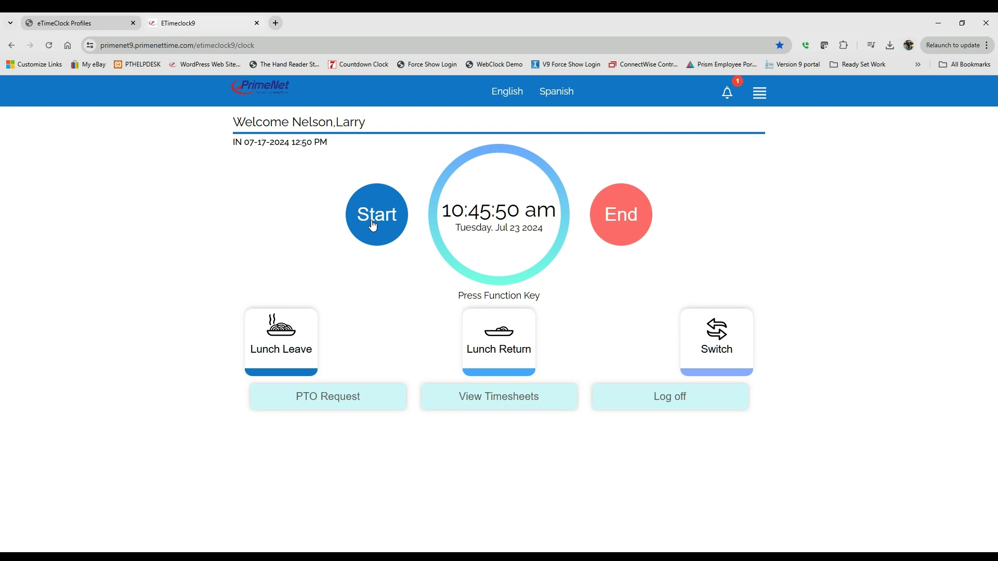
- Reopen the STD profile to compare its settings with the employee's time clock screen
left_click(65, 23)
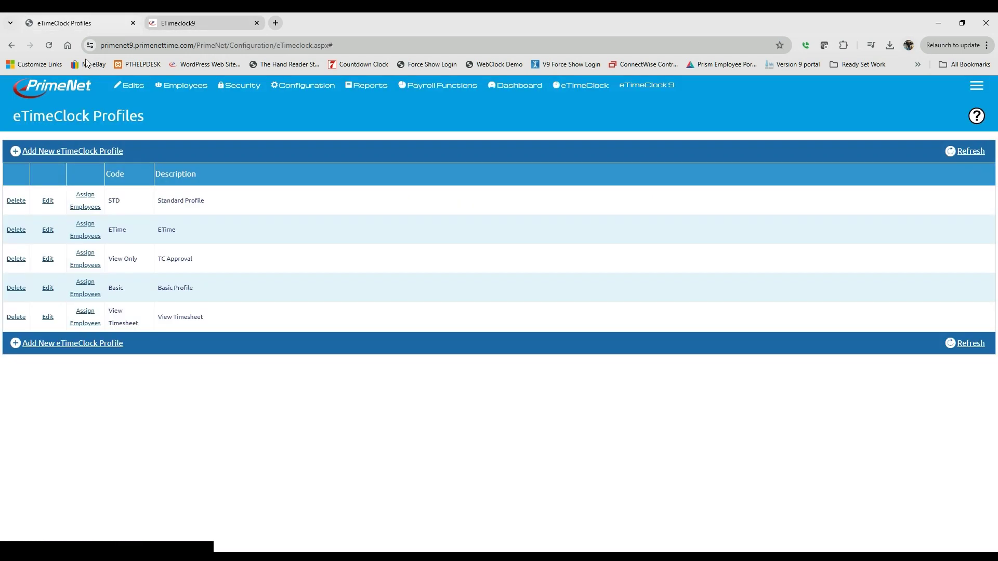
left_click(49, 201)
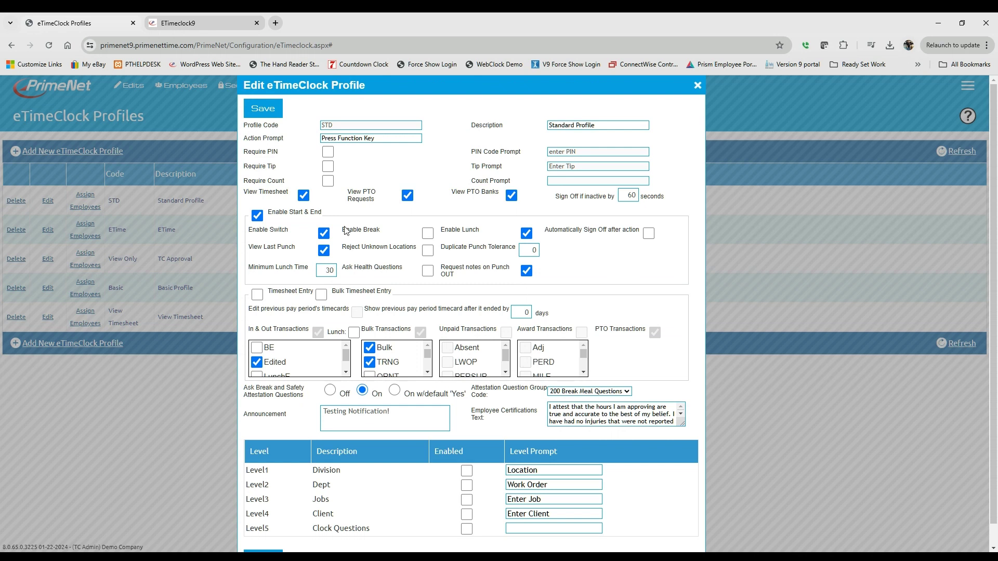
left_click(200, 23)
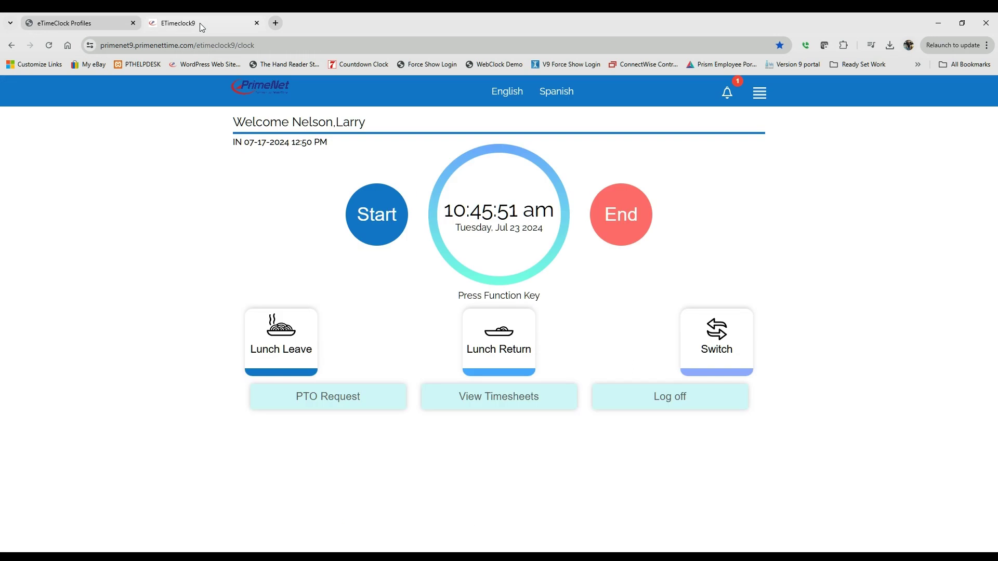
- View the employee's PTO request list and PTO bank balances
left_click(760, 98)
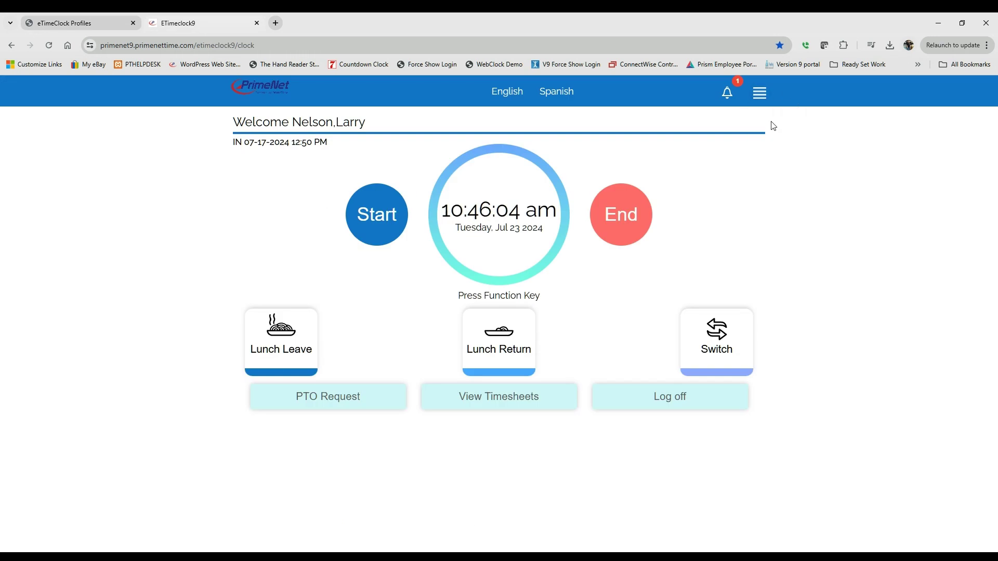
left_click(778, 125)
left_click(755, 94)
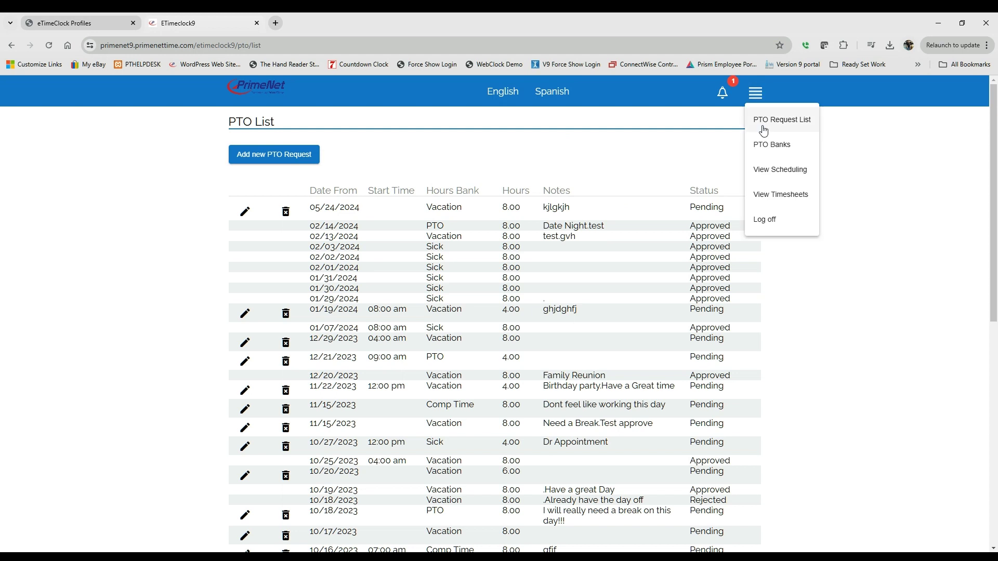
left_click(769, 139)
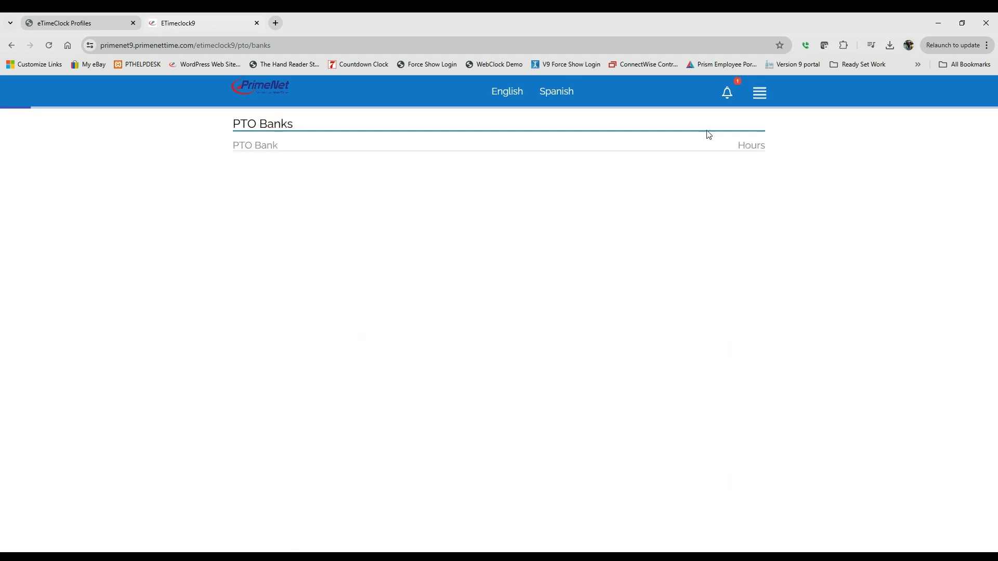
- Start a new PTO request from the request list and check the hours left in the Sick, PTO and Vacation banks
left_click(762, 98)
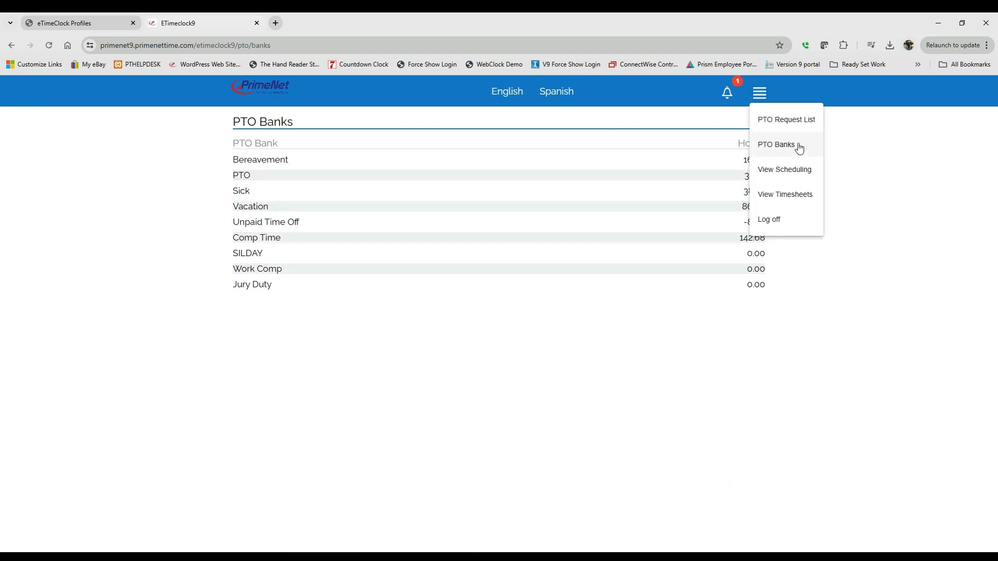
left_click(790, 124)
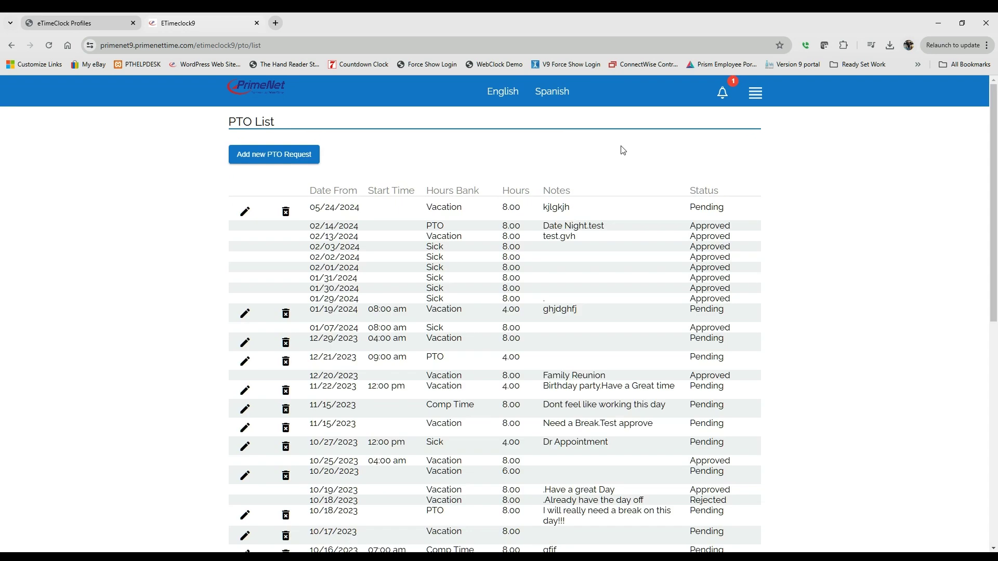
left_click(298, 164)
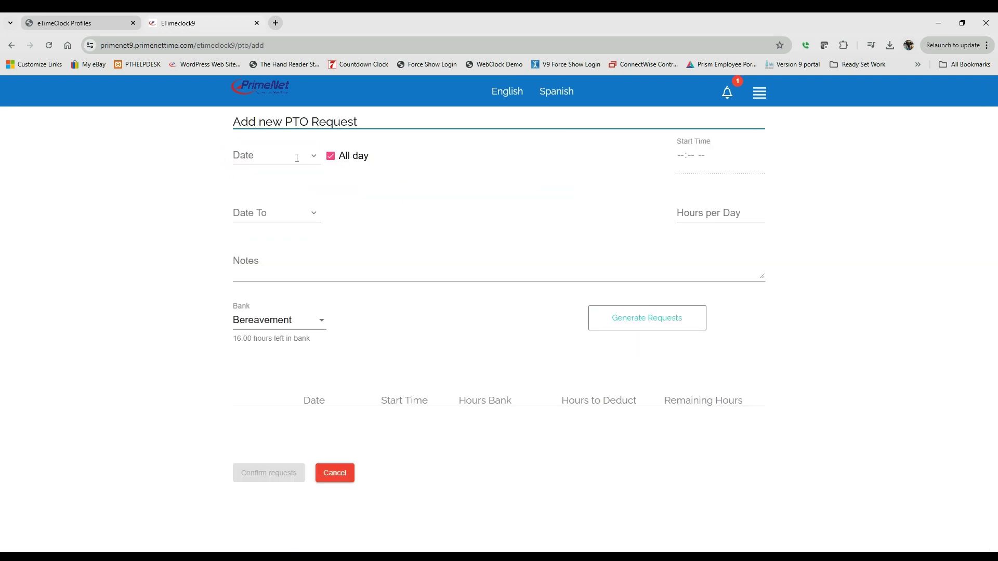
left_click(284, 328)
left_click(285, 378)
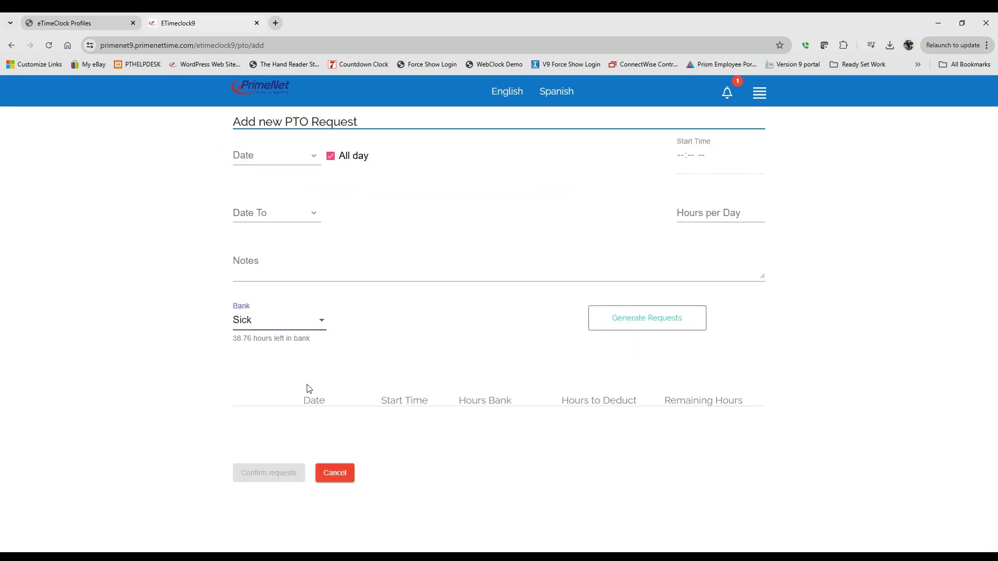
left_click(273, 324)
left_click(271, 293)
left_click(306, 326)
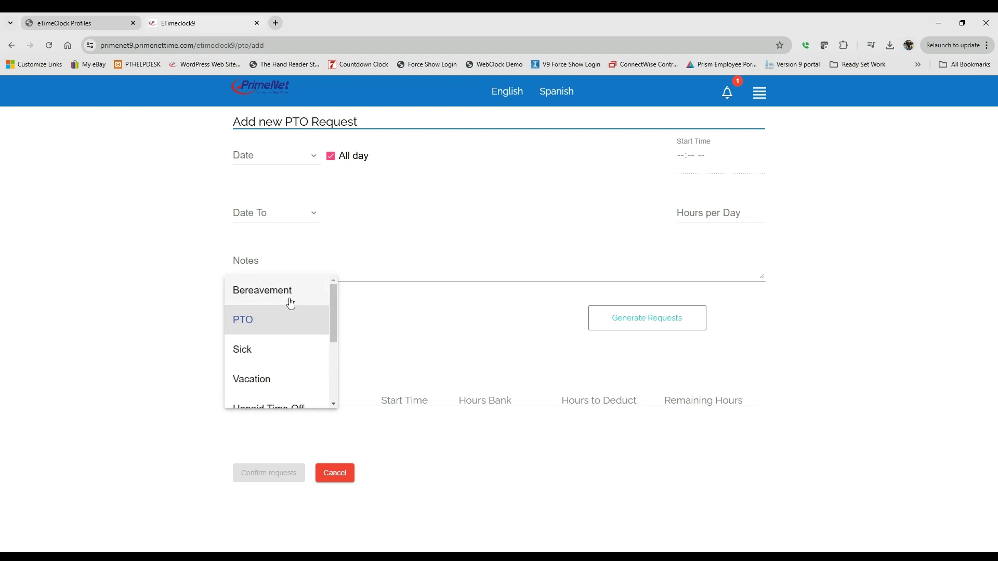
left_click(260, 379)
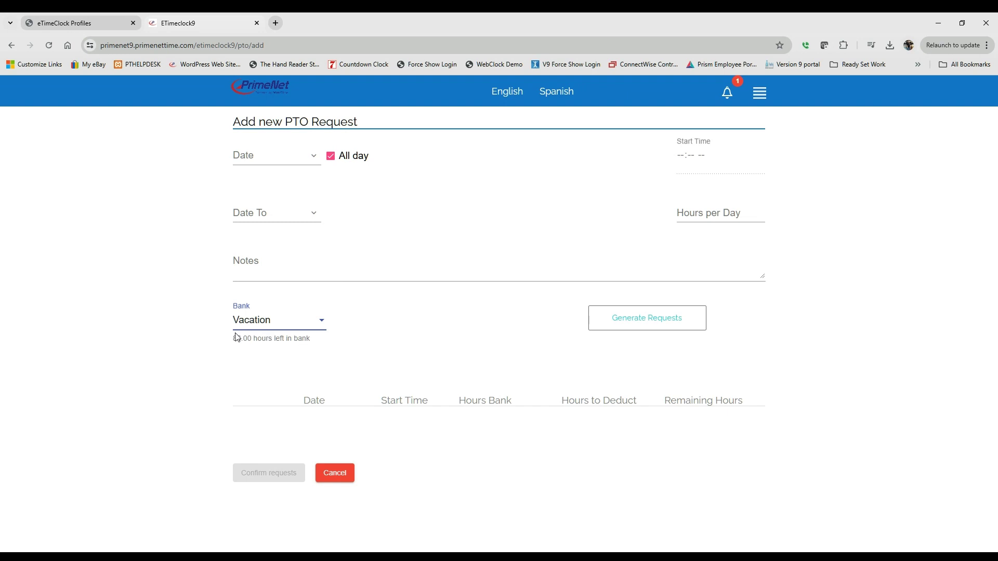
- Open the employee's timesheets and display the 06/23/2024 - 07/06/2024 pay period
left_click(760, 94)
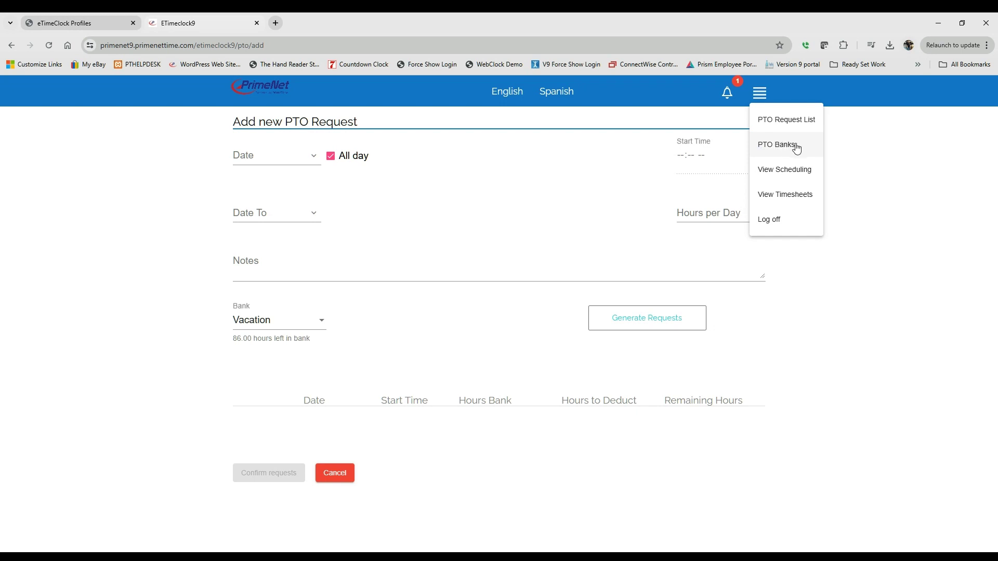
left_click(781, 195)
left_click(368, 158)
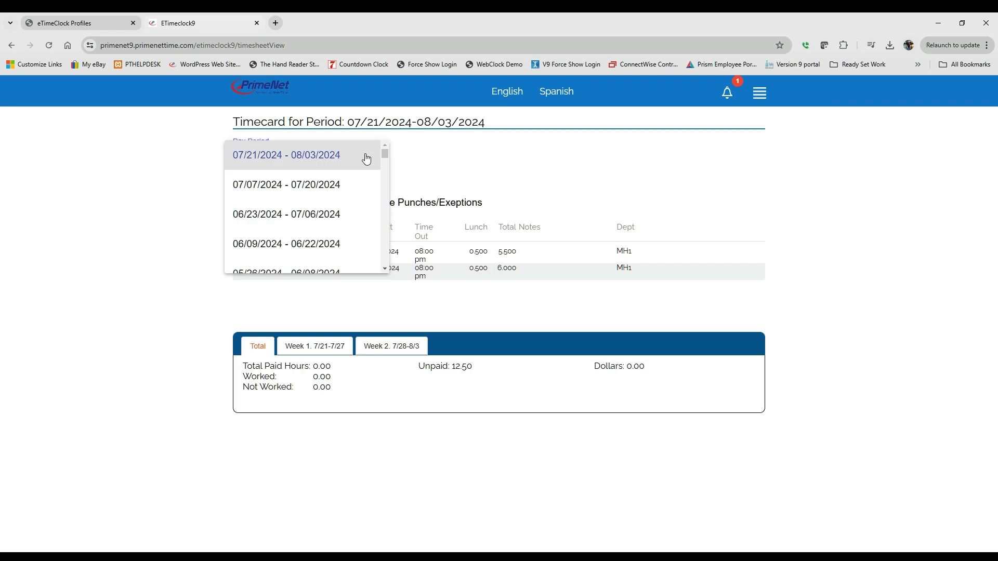
left_click(279, 224)
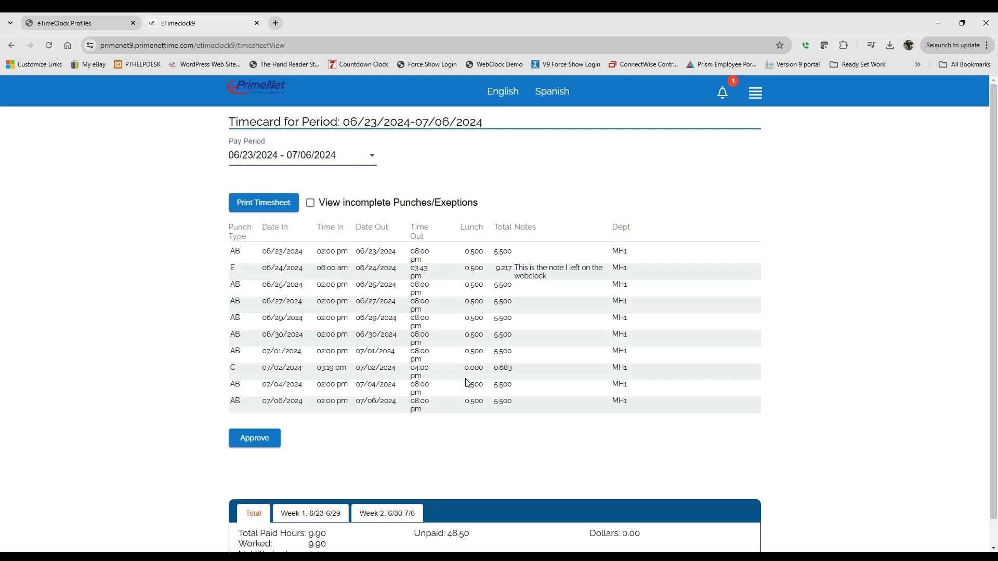
- Start approving the timecard, highlight the attestation statement, and cancel the approval
left_click(261, 443)
left_click_drag(386, 182, 245, 162)
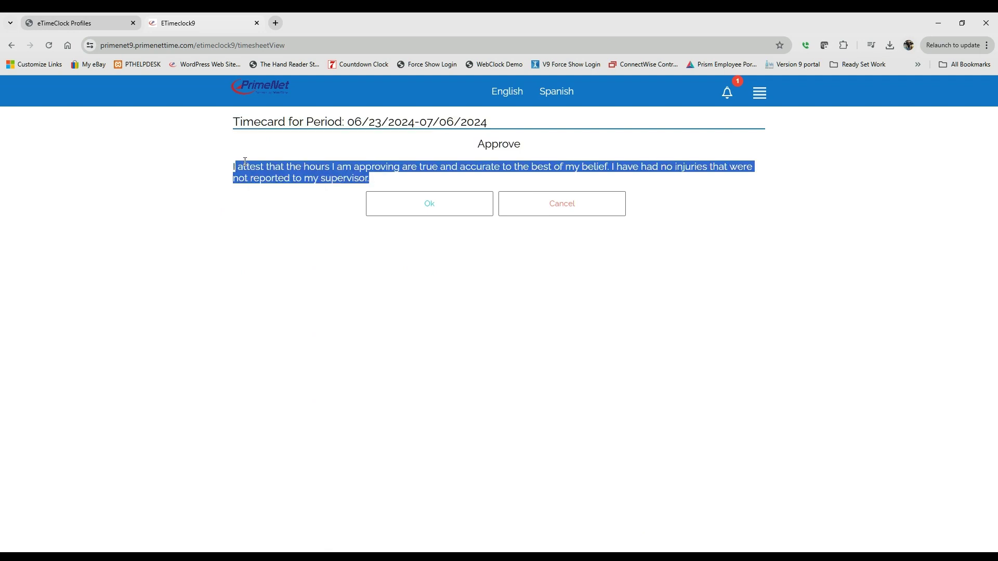
left_click(552, 206)
- Return to the STD profile in PrimeNet, highlight its Employee Certifications Text, and close the profile without saving
left_click(80, 23)
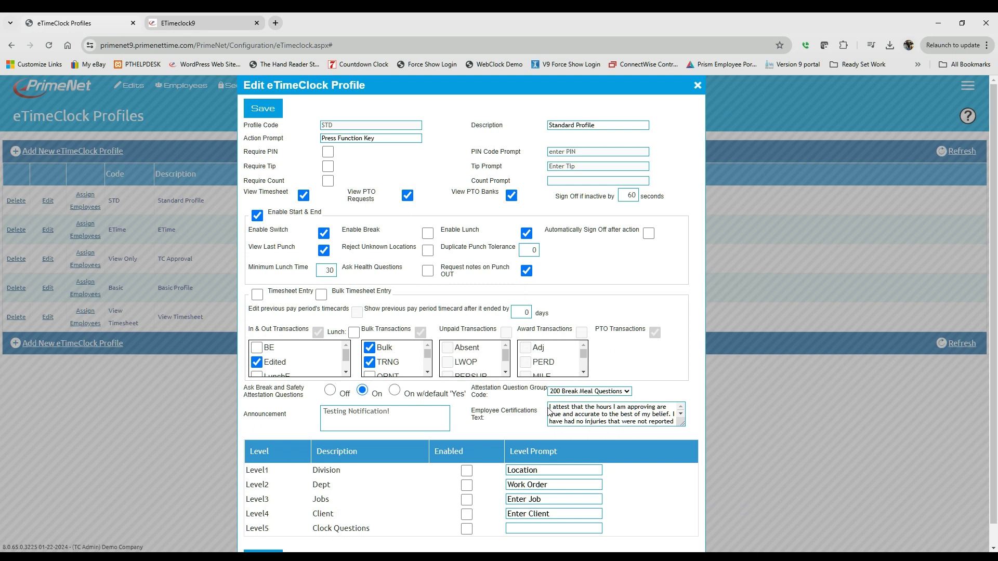
left_click_drag(550, 407, 643, 431)
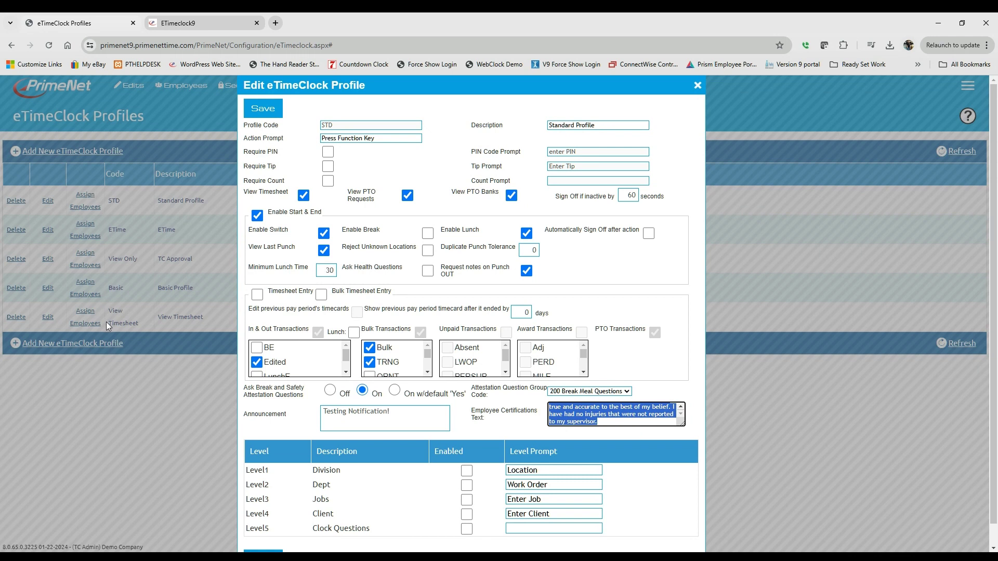
left_click(575, 417)
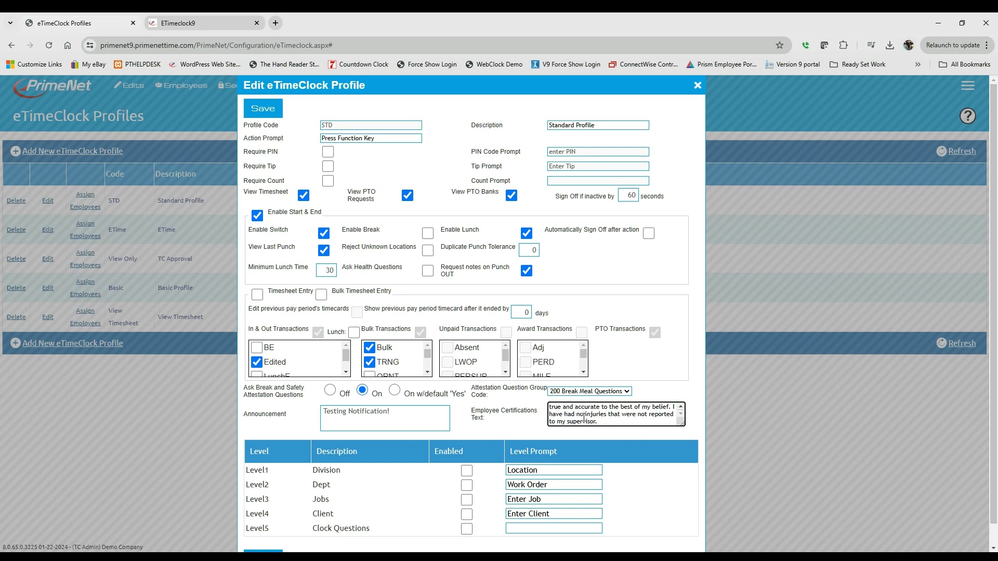
left_click_drag(599, 422, 546, 403)
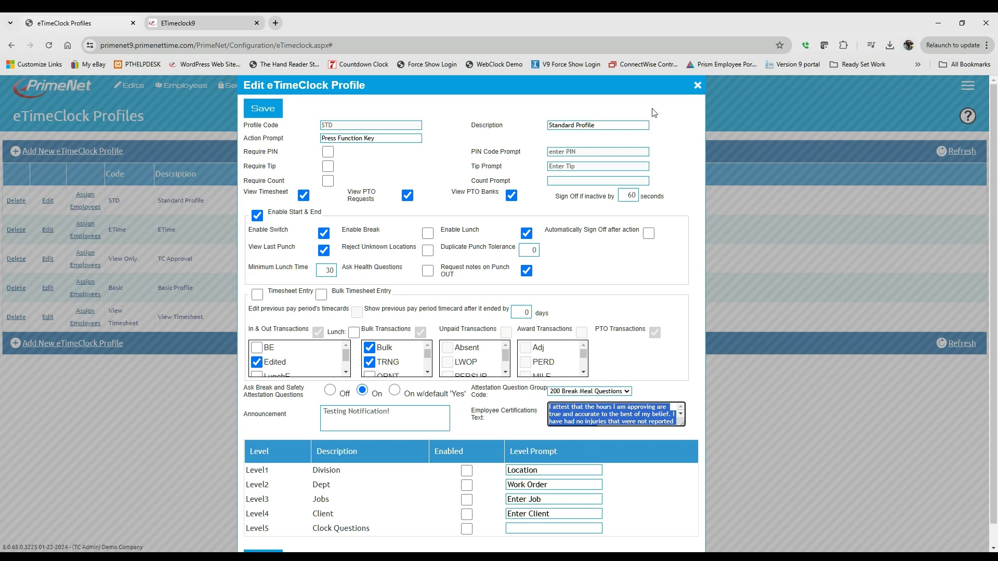
left_click(698, 85)
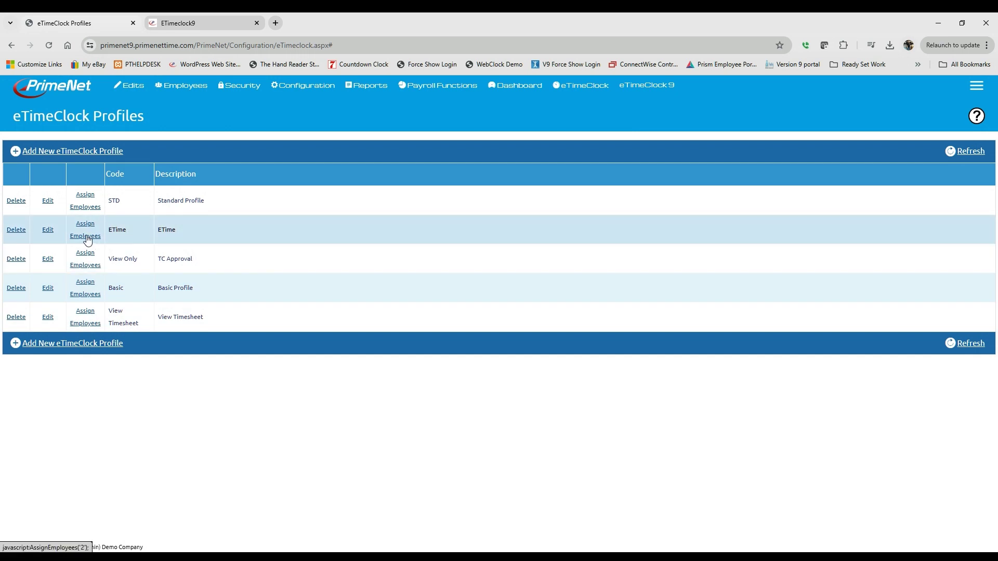
- Open the employee assignments of the ETime profile and filter the employees by Dept INS1
left_click(86, 236)
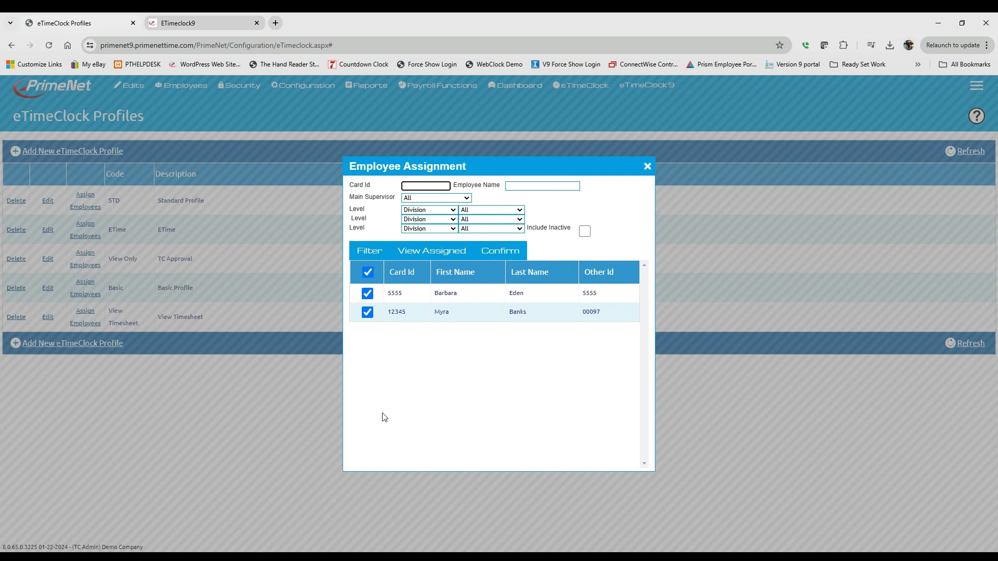
left_click(441, 210)
left_click(433, 226)
left_click(493, 210)
left_click(489, 300)
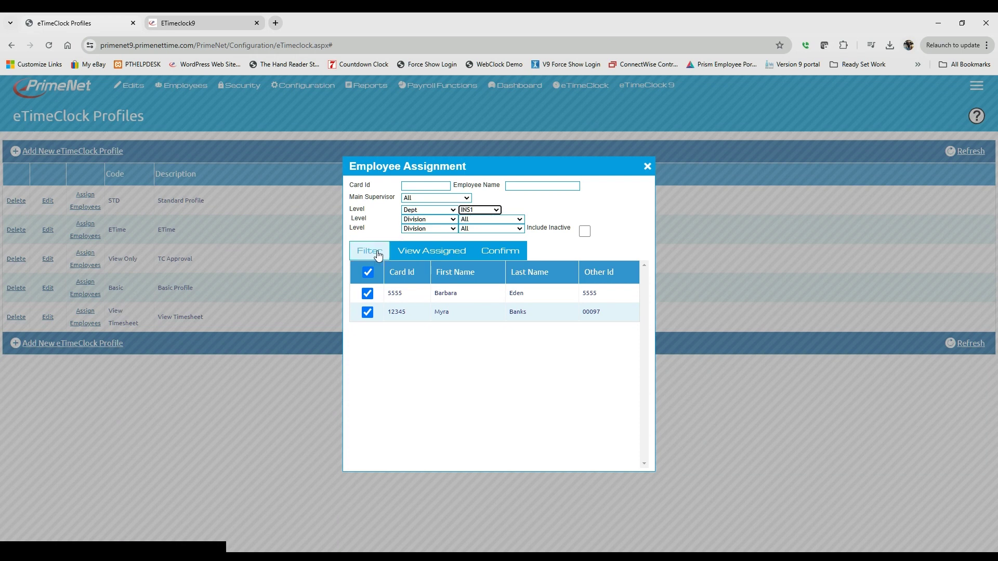
left_click(374, 253)
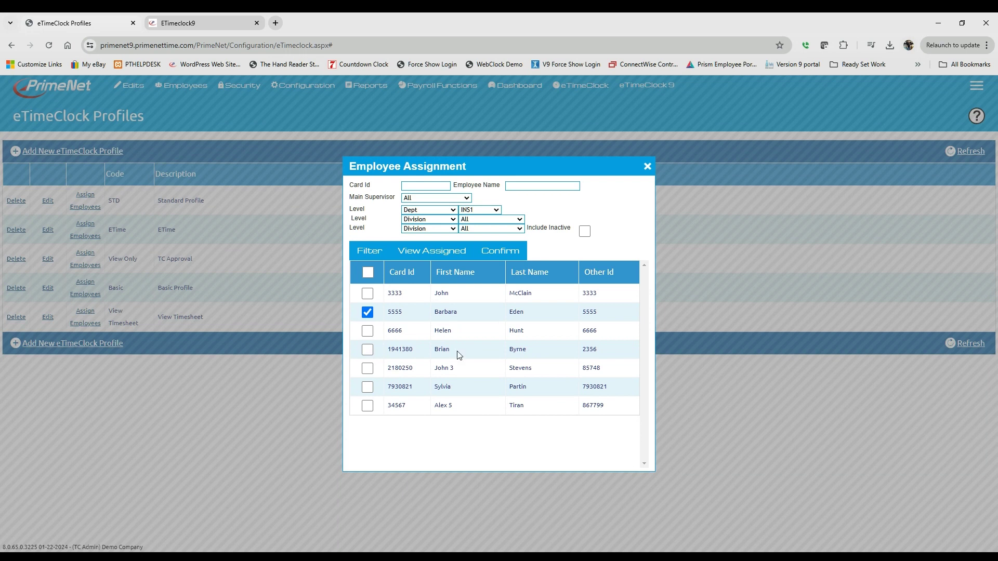
- Reset the department filter to All and browse the complete employee list
left_click(469, 218)
left_click(365, 253)
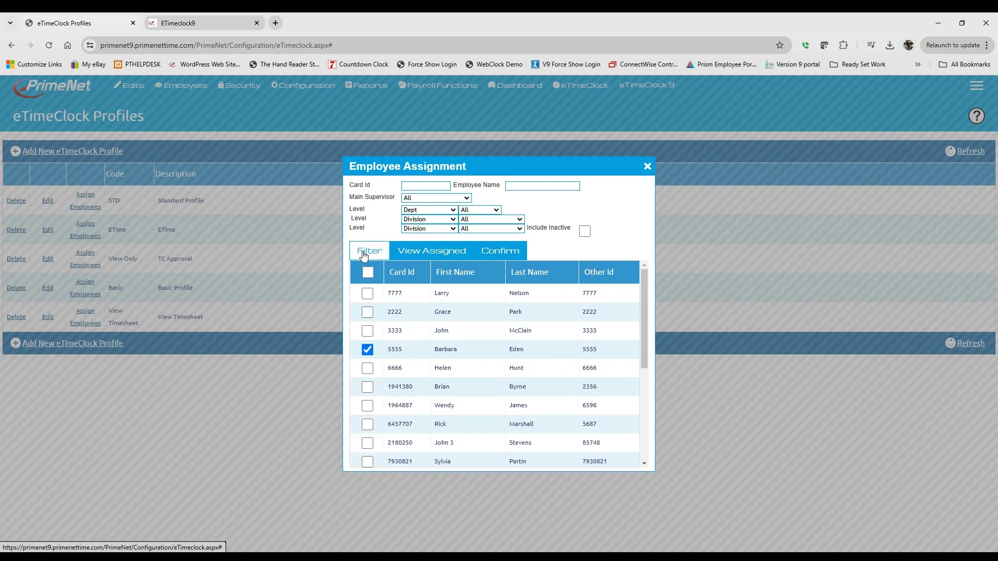
scroll(419, 364, "down", 4)
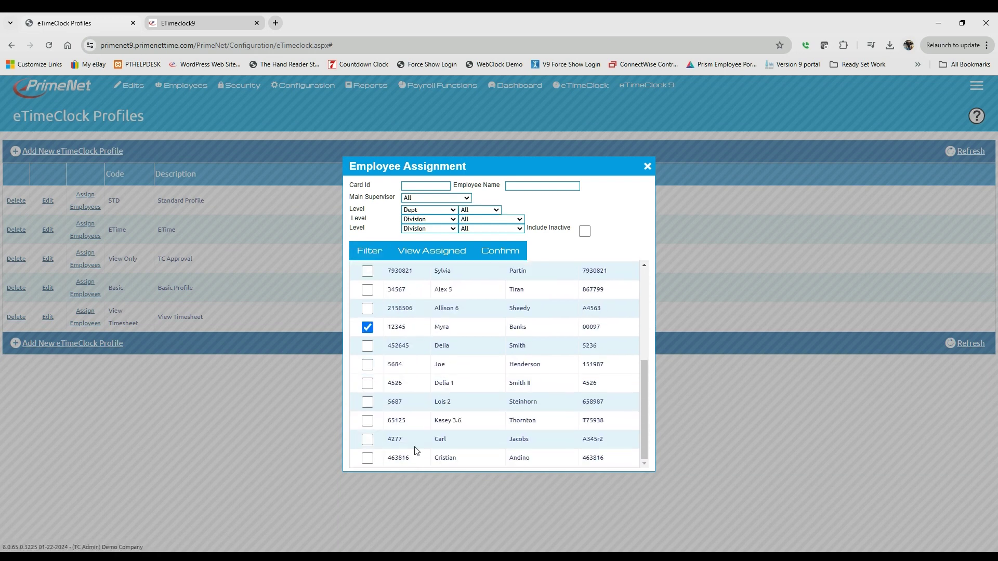
scroll(414, 442, "up", 4)
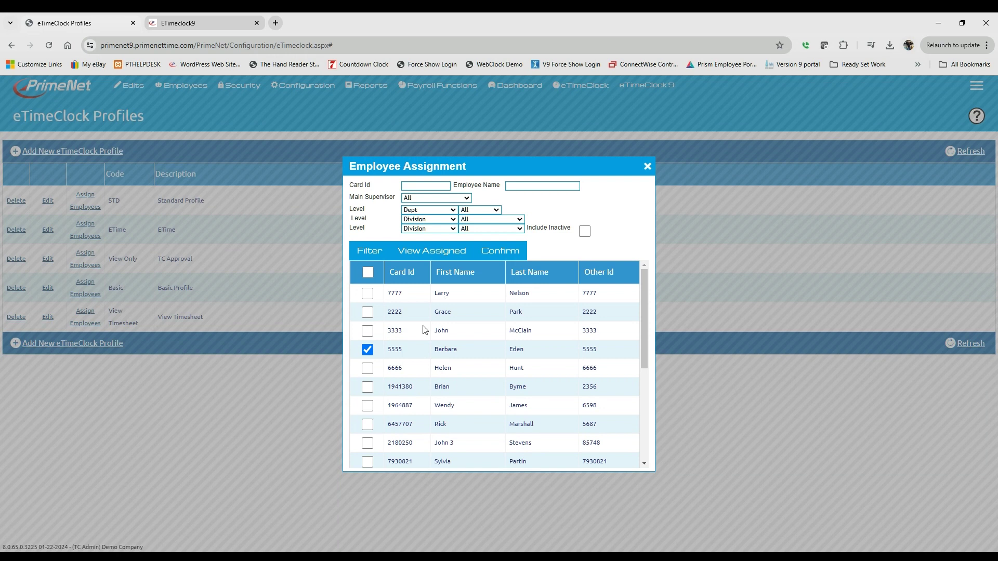
- Mark three more employees for the ETime profile and close the assignment window, discarding the changes
left_click(368, 406)
left_click(367, 424)
left_click(367, 461)
left_click(647, 166)
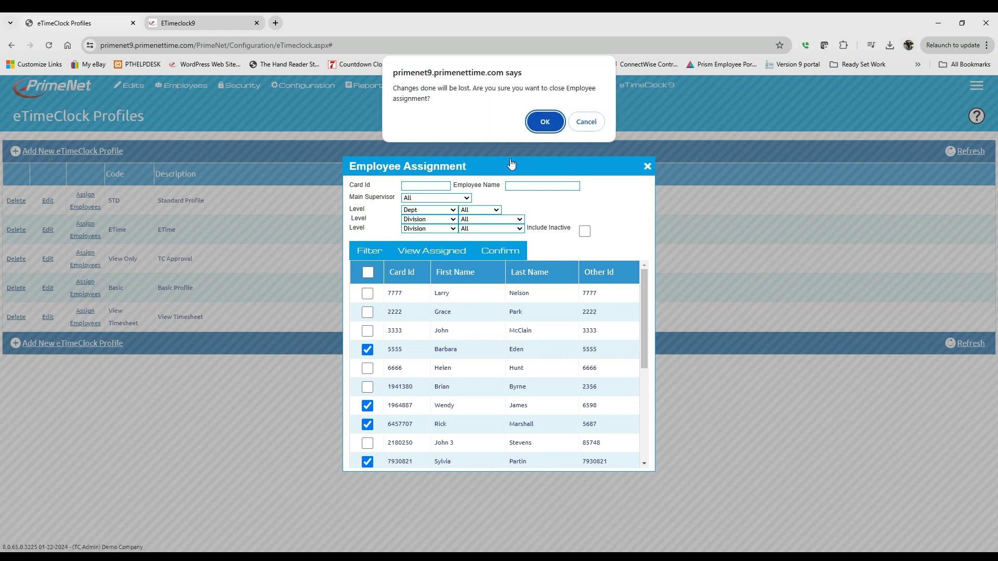
left_click(544, 123)
- Open an employee's details from the company members list, highlight the eTimeClock Profile setting, and close the record
mouse_move(182, 89)
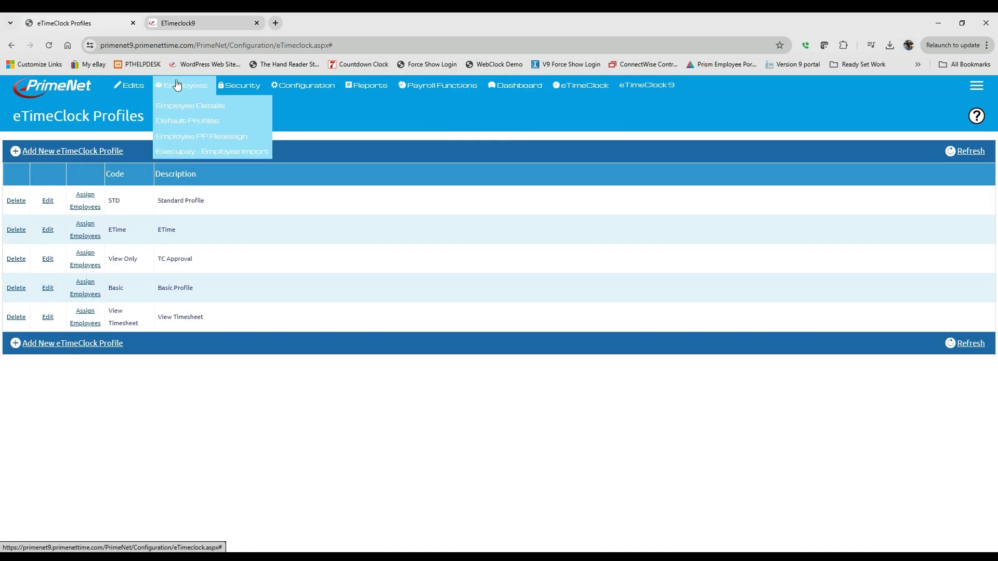
left_click(204, 111)
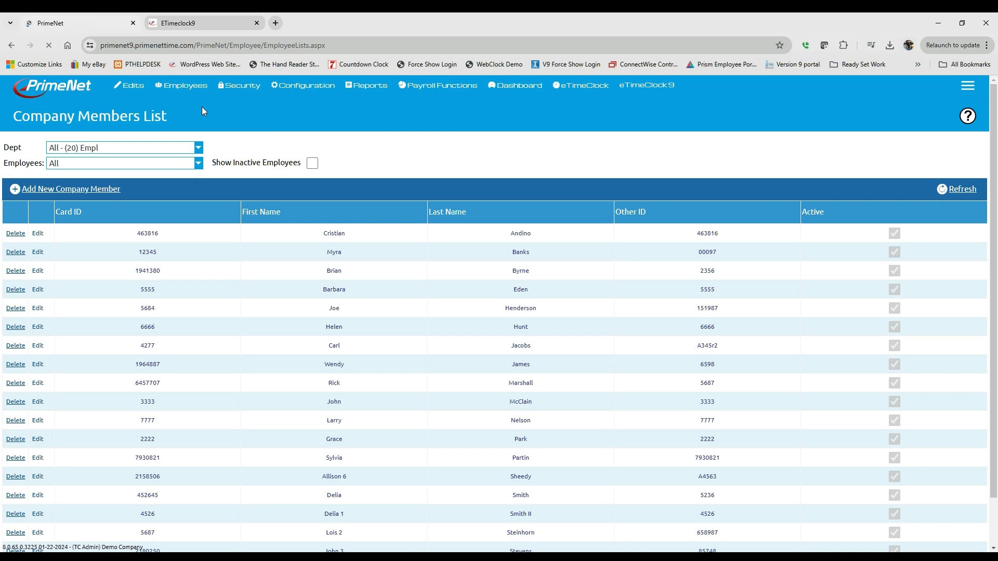
left_click(38, 364)
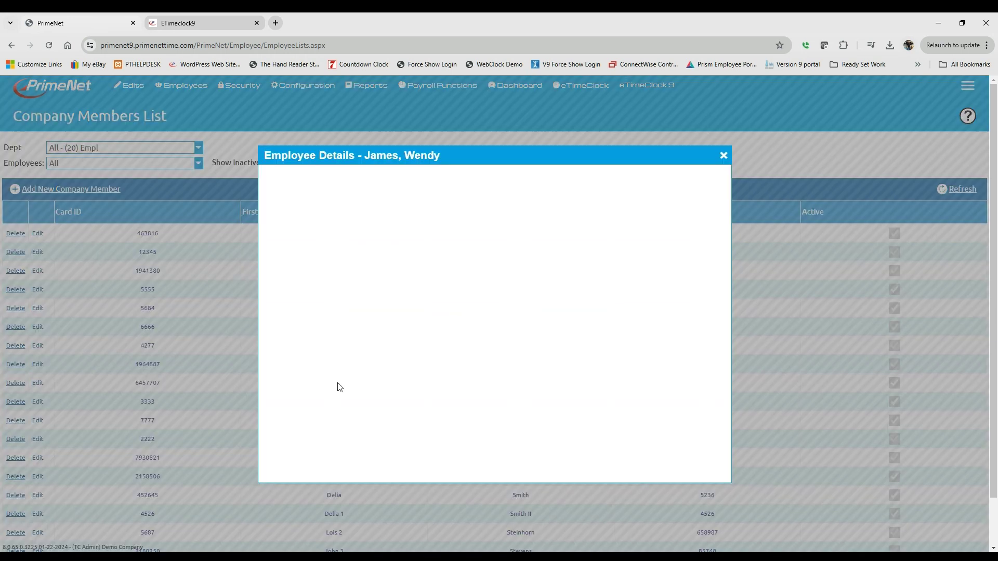
left_click_drag(540, 287, 483, 285)
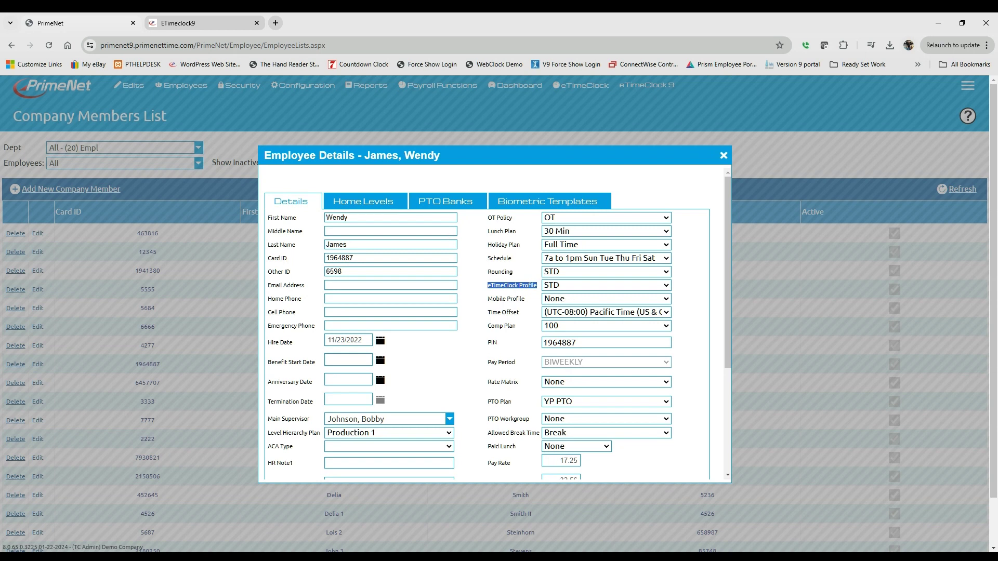
left_click(554, 296)
left_click(722, 156)
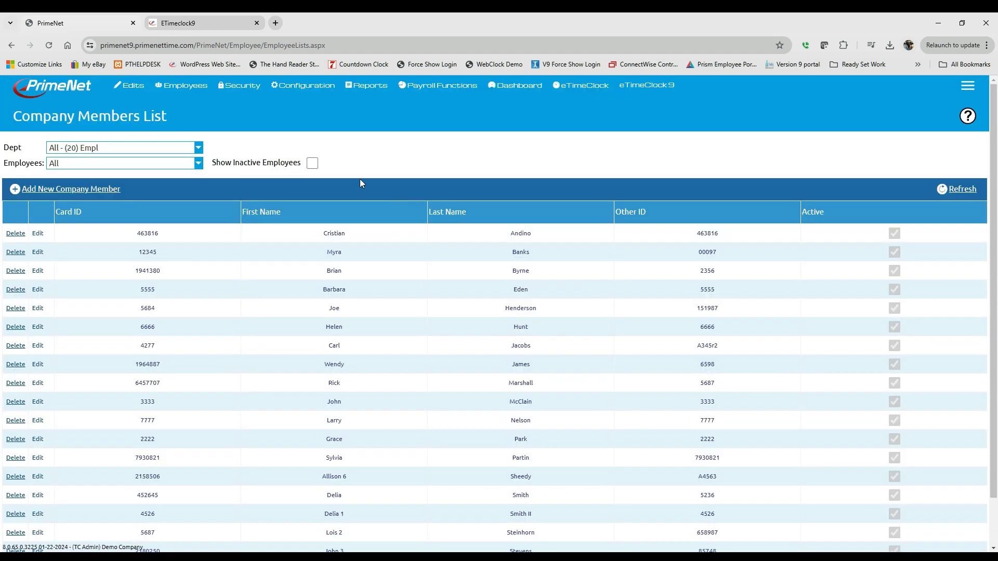
- Add a new eTimeClock profile with code Test, description Test and action prompt "Select a function"
mouse_move(293, 89)
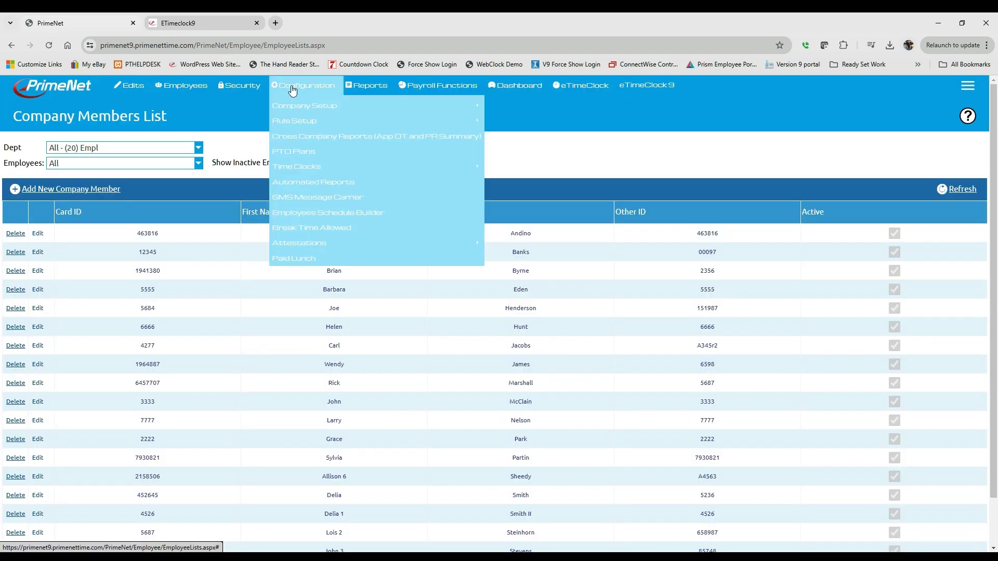
mouse_move(291, 165)
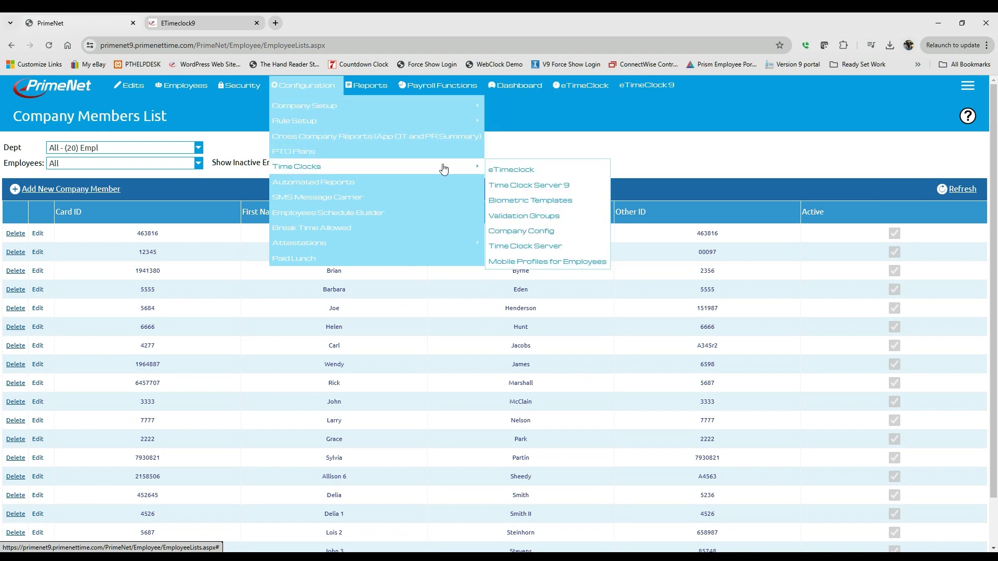
left_click(519, 171)
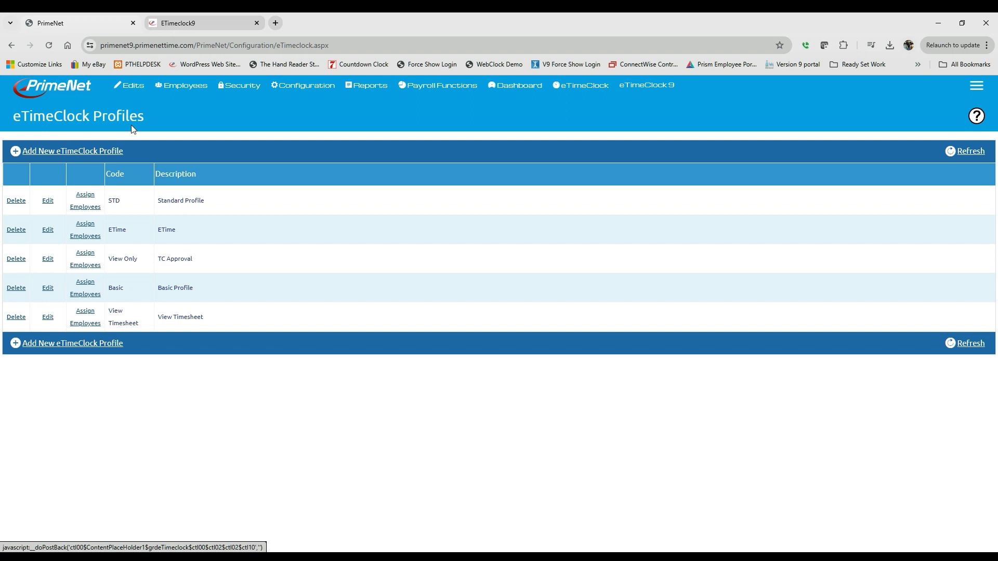
left_click(64, 152)
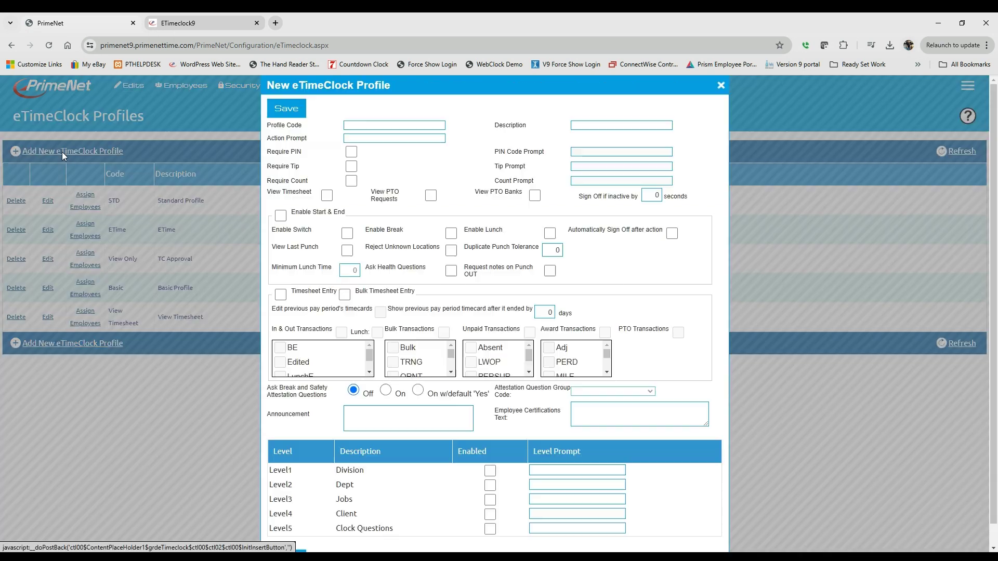
left_click(367, 125)
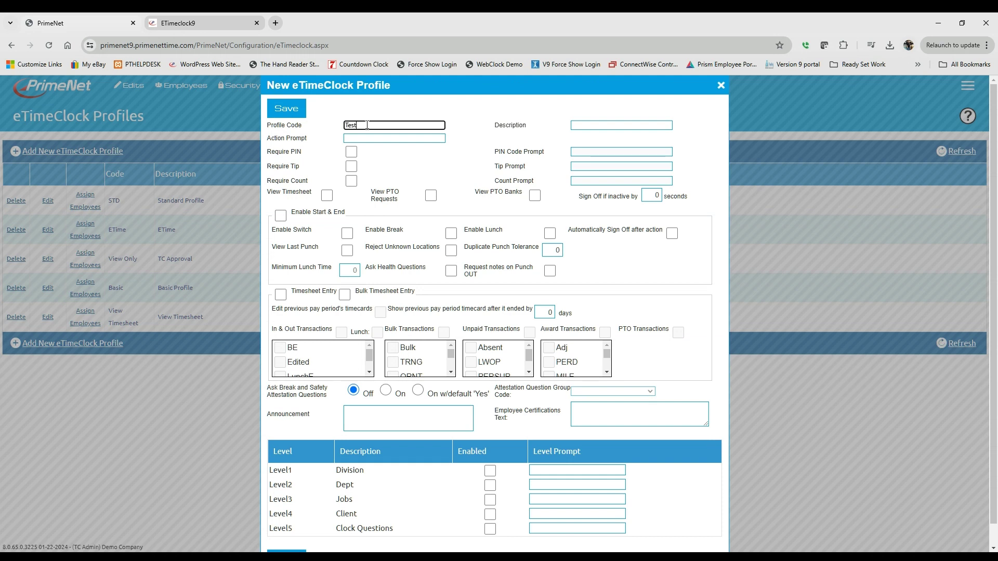
left_click(584, 125)
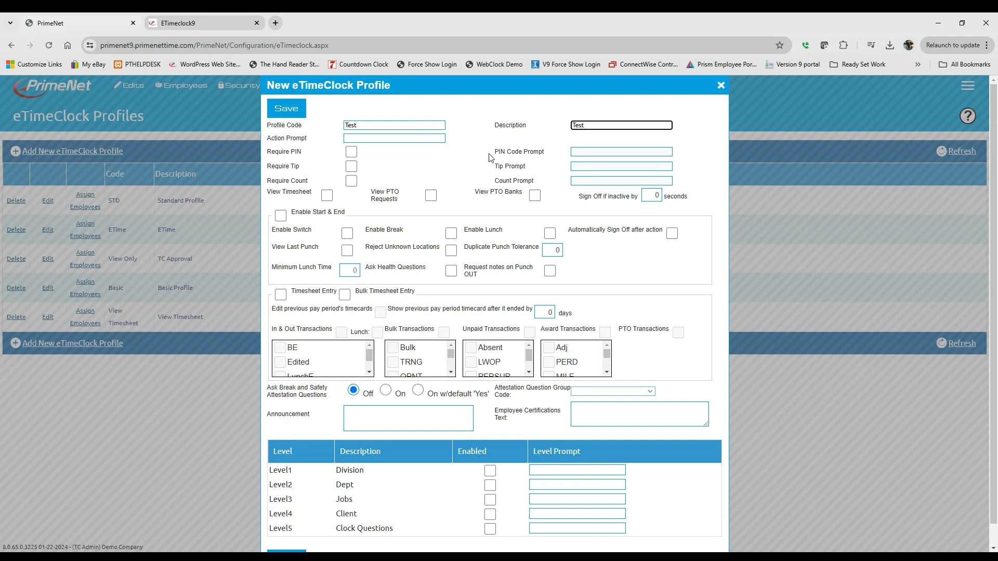
left_click(353, 139)
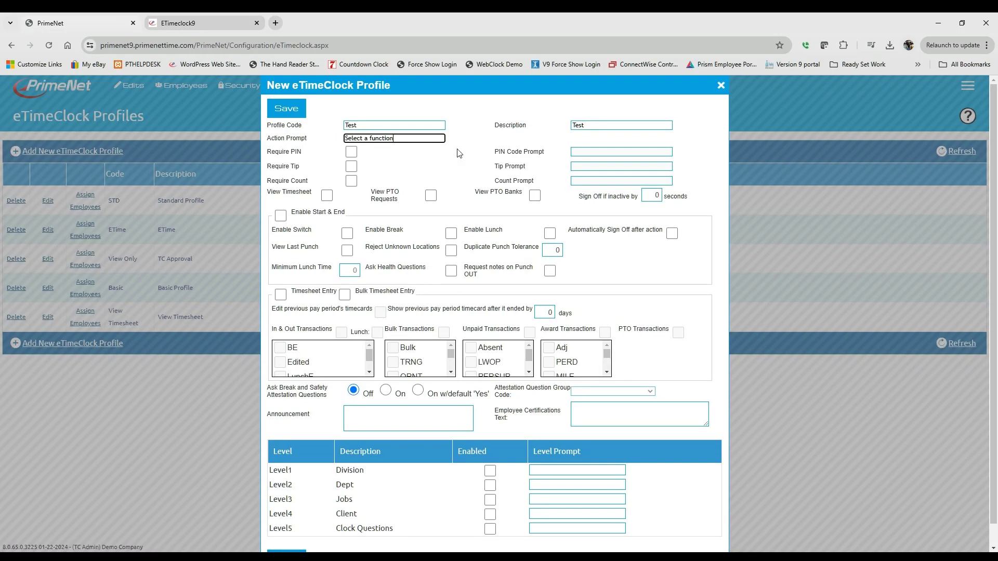
- Enable View Timesheet, View PTO Requests and View PTO Banks for the new profile
left_click(327, 195)
left_click(431, 196)
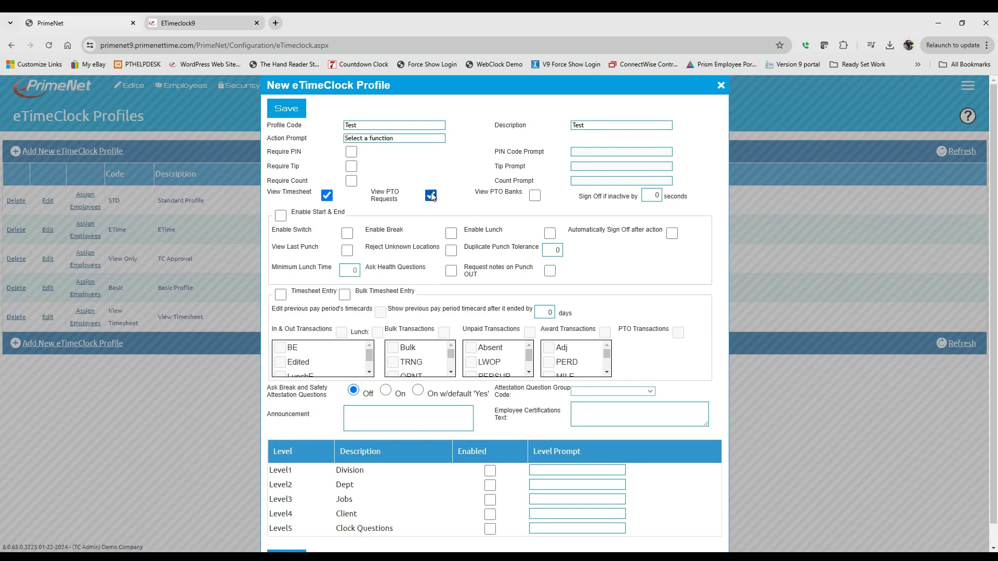
left_click(535, 196)
- Enable Timesheet Entry with In & Out Transactions, allowing the Edited type and lunch entry
left_click(281, 294)
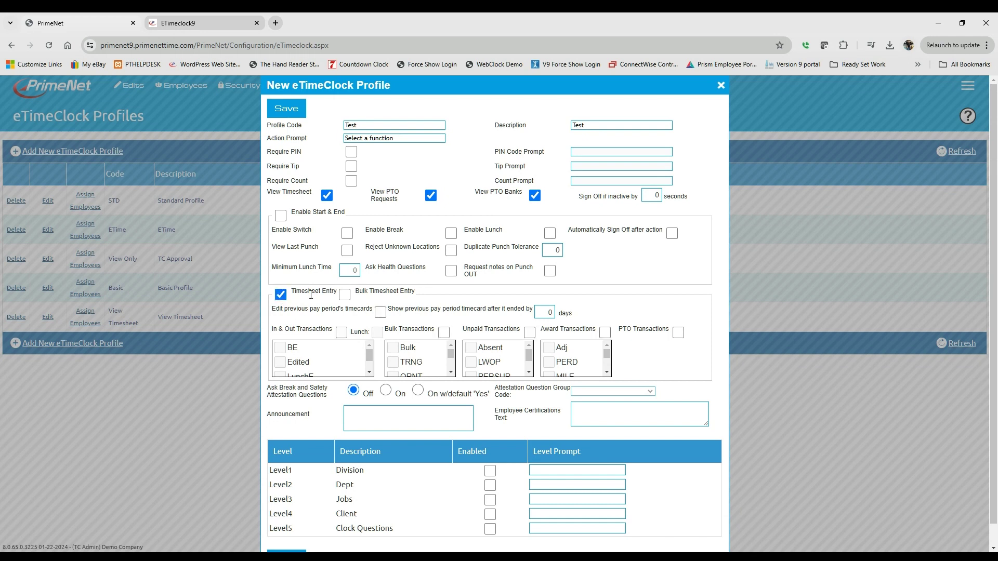
left_click(341, 333)
left_click(281, 362)
left_click(378, 334)
- Allow Bulk Transactions with the PPE type and Unpaid Transactions with the LWOP type in the profile
left_click(444, 333)
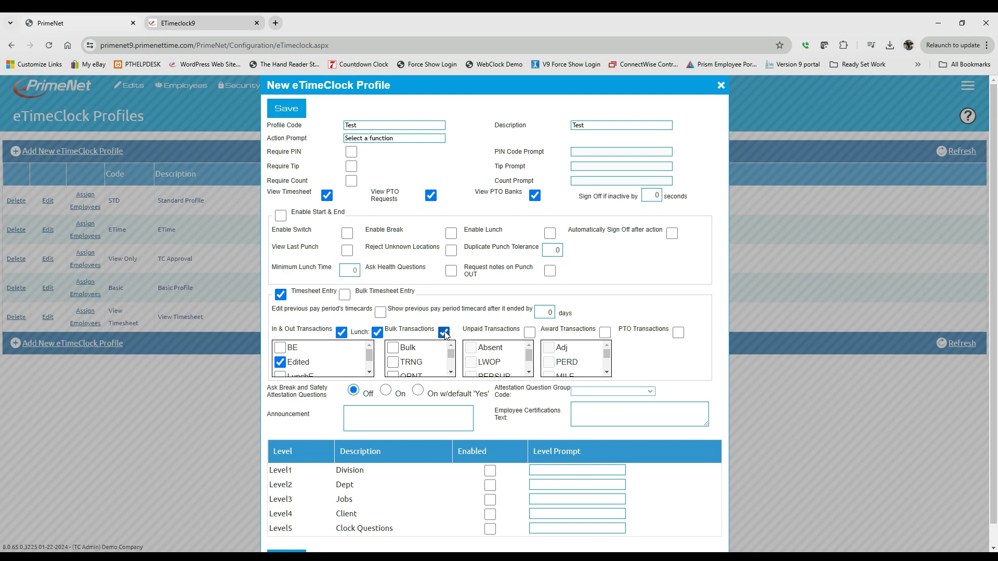
scroll(392, 359, "down", 3)
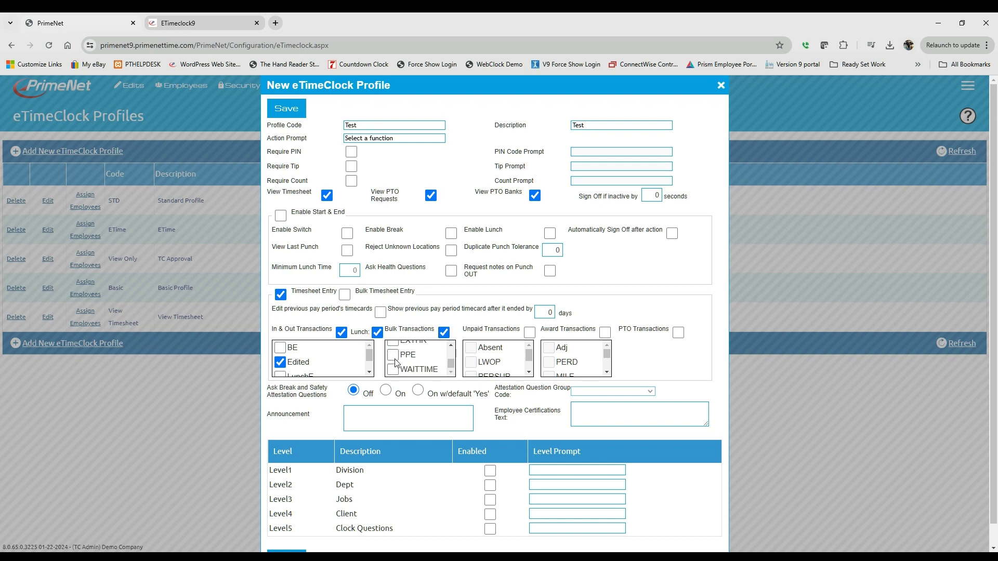
left_click(393, 355)
left_click(530, 333)
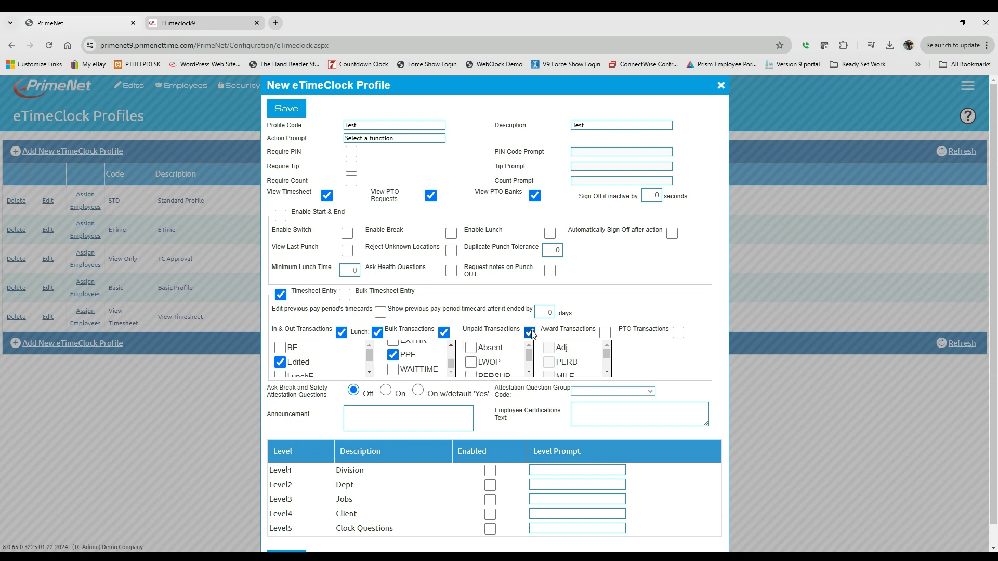
left_click(471, 362)
left_click(605, 333)
scroll(591, 351, "down", 2)
scroll(591, 351, "down", 1)
scroll(591, 351, "up", 1)
scroll(591, 351, "up", 2)
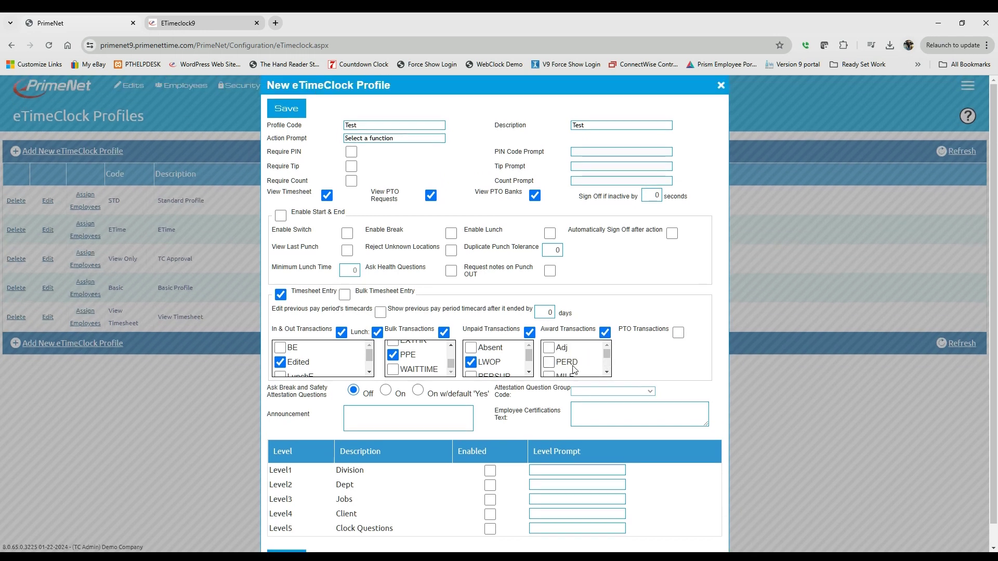
scroll(561, 367, "down", 1)
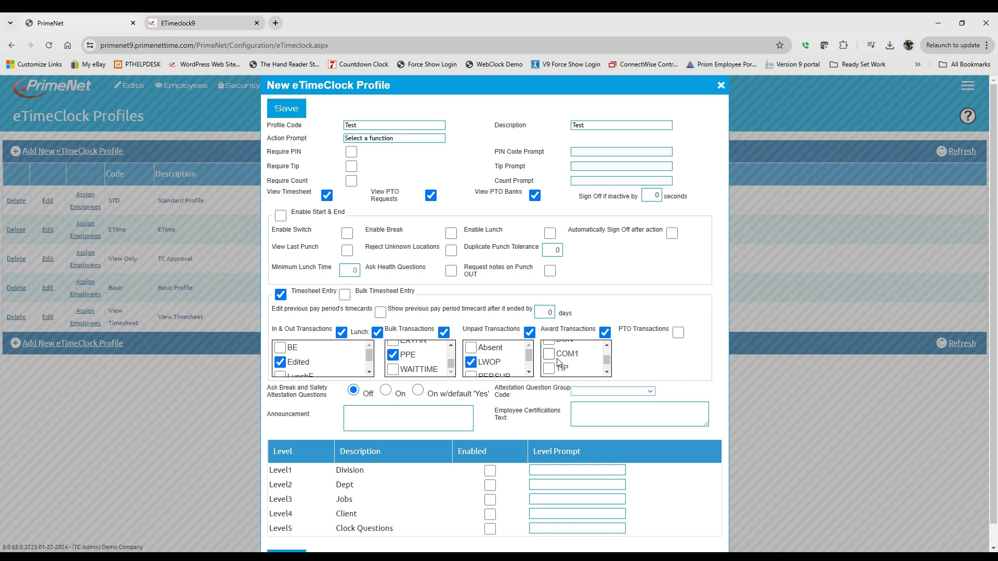
scroll(564, 363, "up", 1)
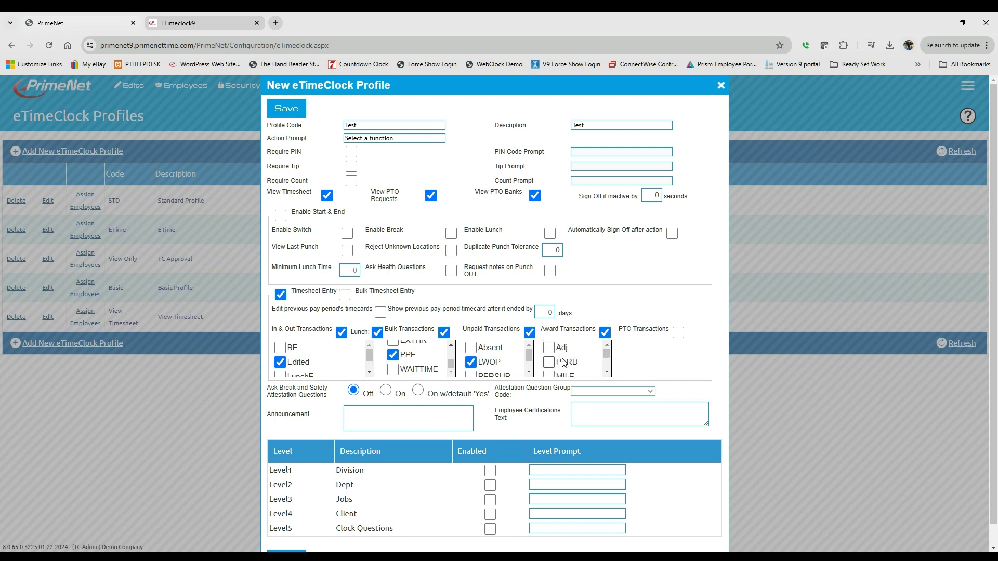
left_click(605, 334)
- Enable PTO Transactions and editing of the previous pay period's timecards, and save the Test profile
left_click(678, 333)
scroll(468, 364, "down", 1)
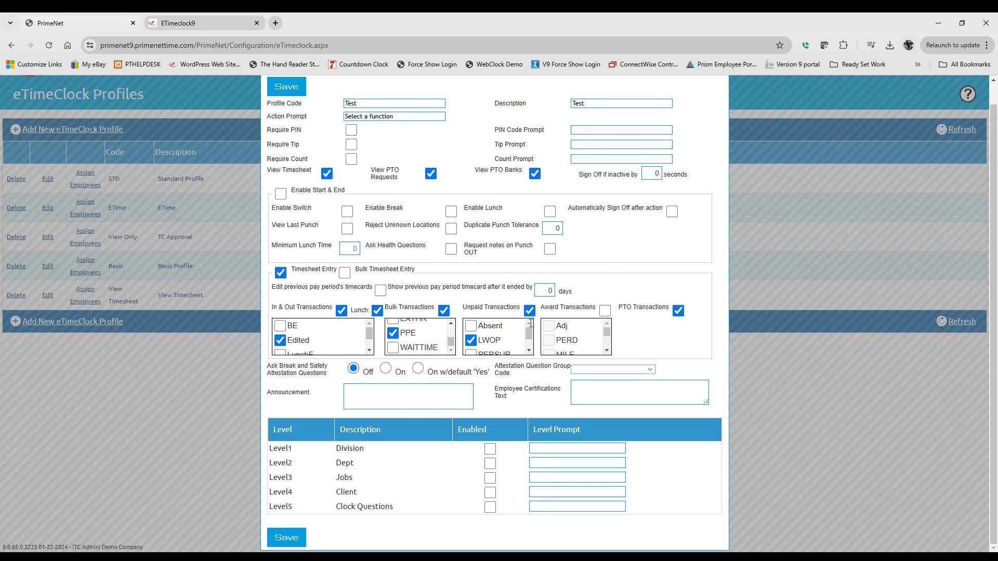
left_click(283, 538)
left_click(491, 449)
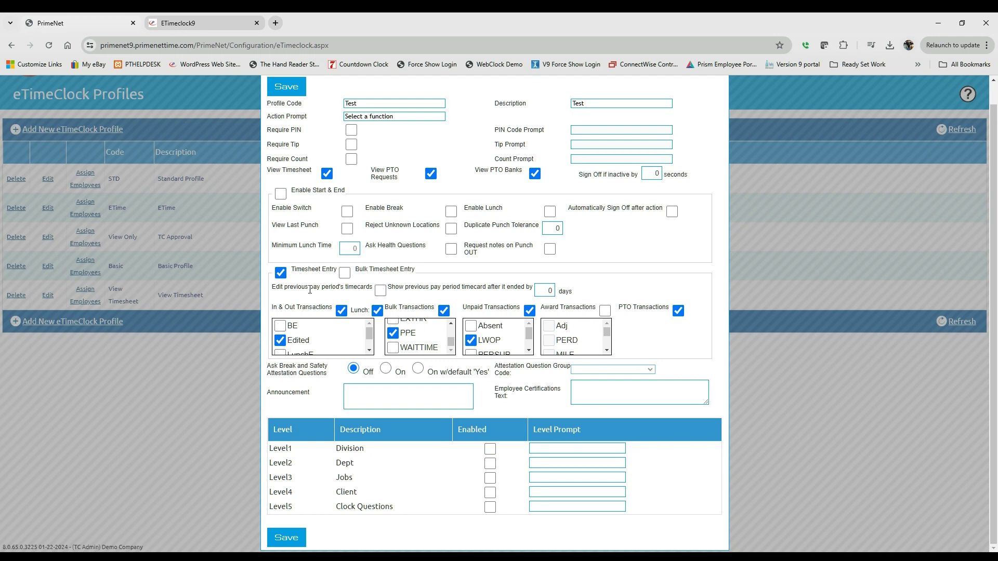
left_click(381, 290)
double_click(546, 291)
left_click(276, 542)
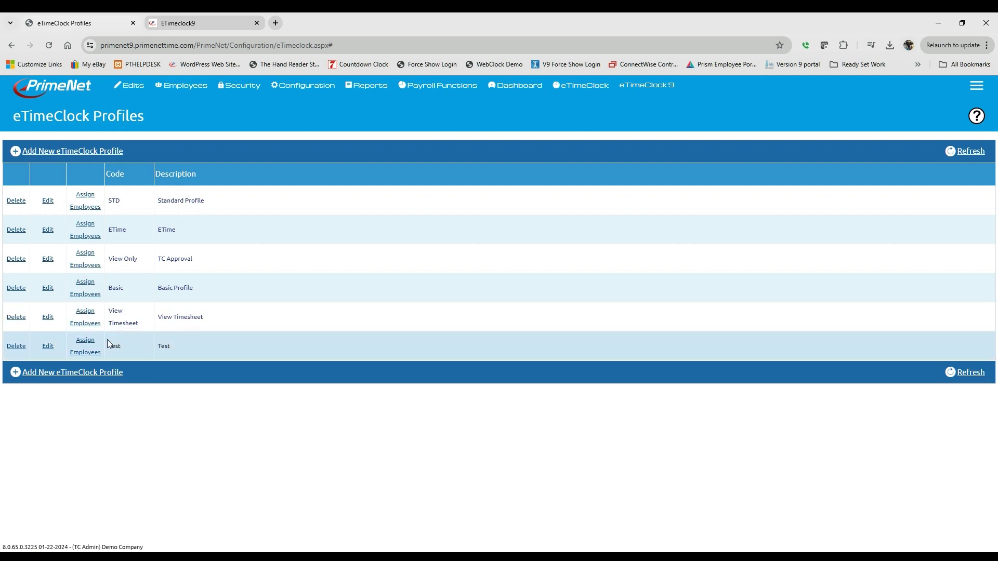
- Open the Test profile's employee assignments, select the first listed employee, and confirm the assignment
left_click(85, 353)
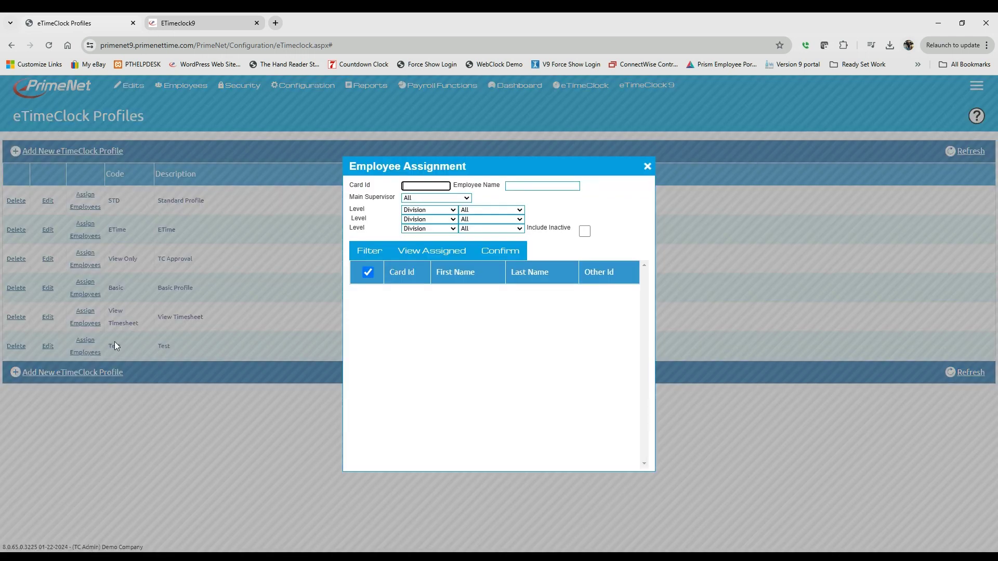
left_click(367, 294)
left_click(498, 252)
left_click(538, 111)
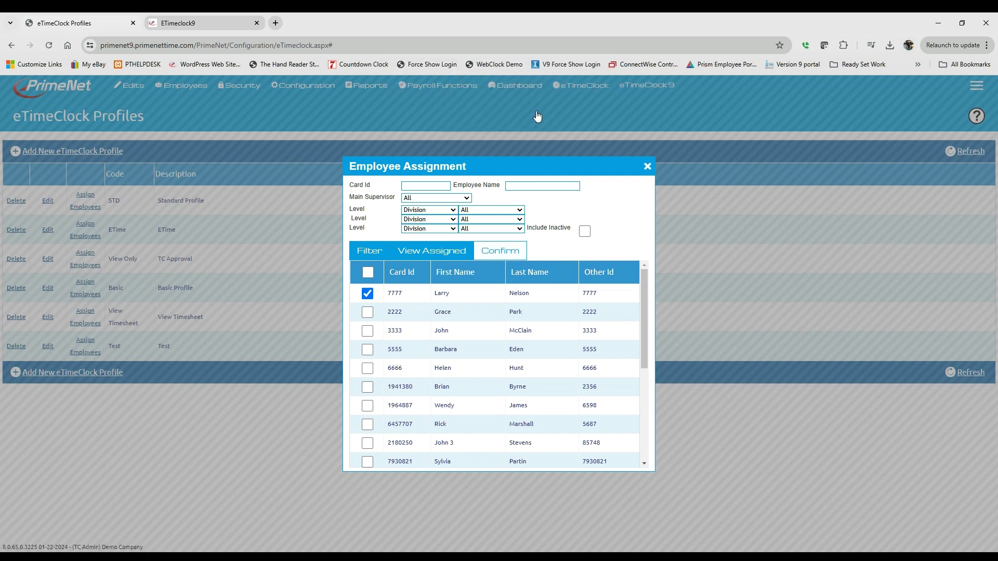
left_click(506, 295)
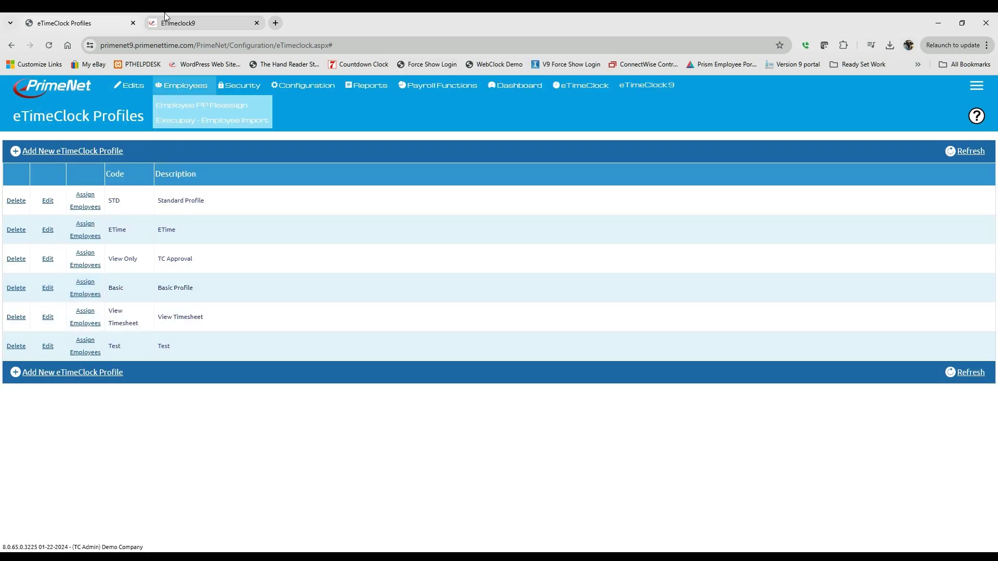
- Switch to eTimeClock 9, log off the current session, and sign in with the assigned employee's badge ID
left_click(195, 23)
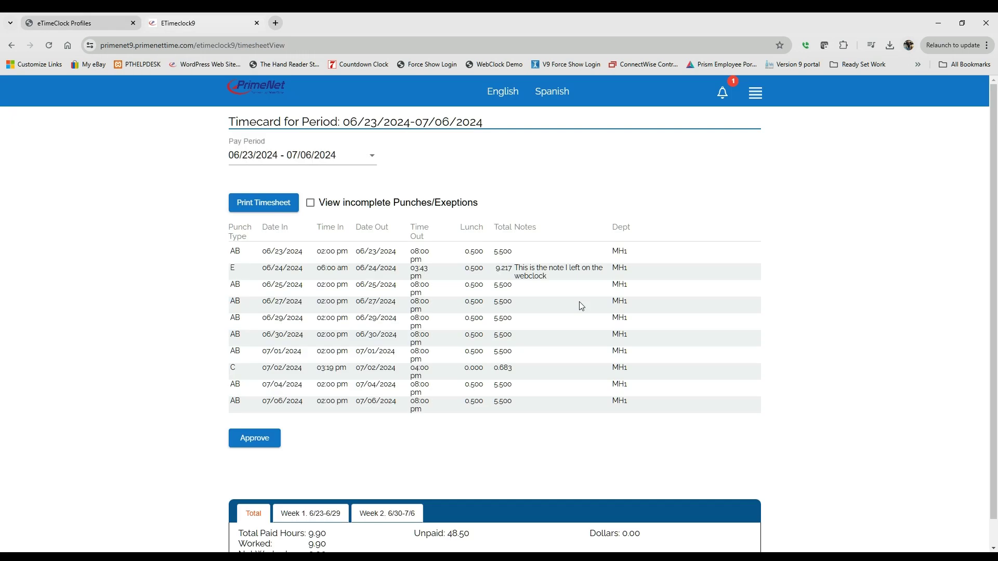
left_click(755, 93)
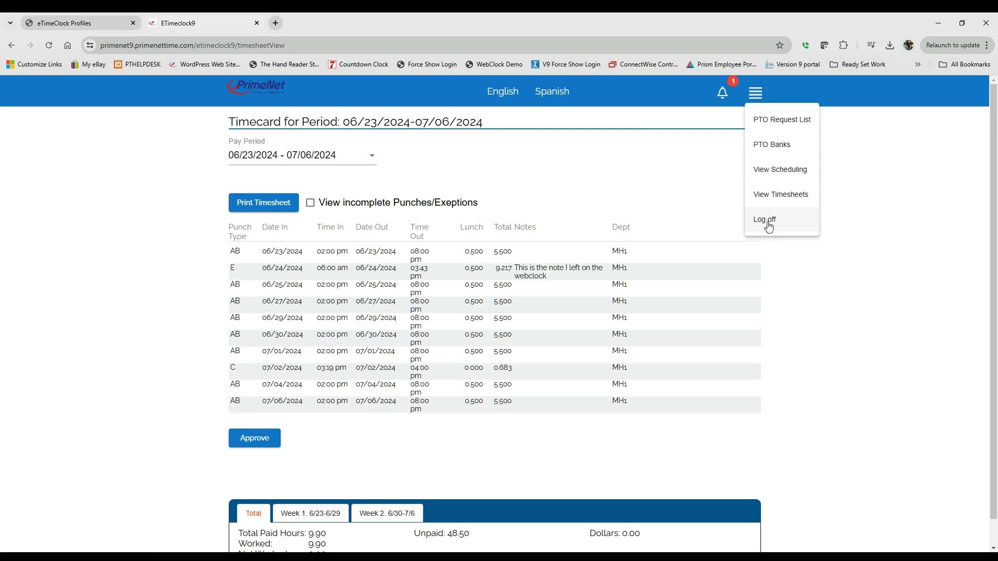
left_click(765, 220)
left_click(463, 395)
left_click(463, 395)
left_click(463, 394)
left_click(463, 394)
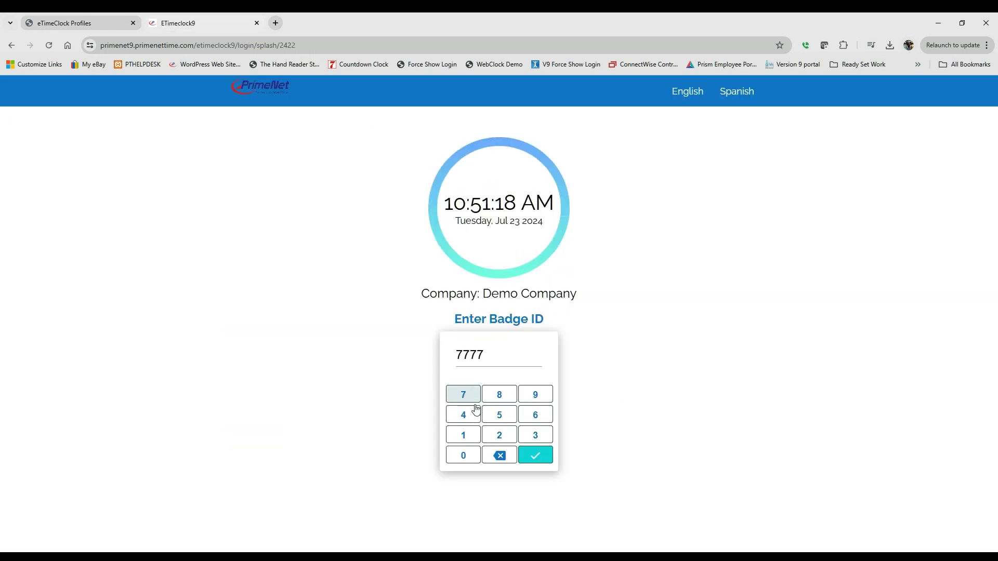
left_click(549, 460)
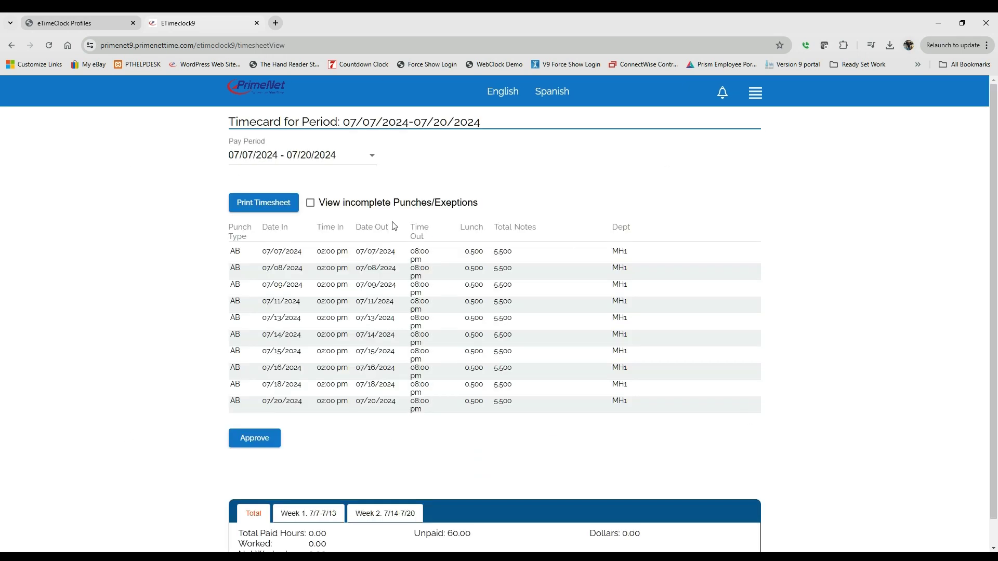
- Open Timesheet Entry and start a new transaction of type In/Out Transaction
left_click(755, 94)
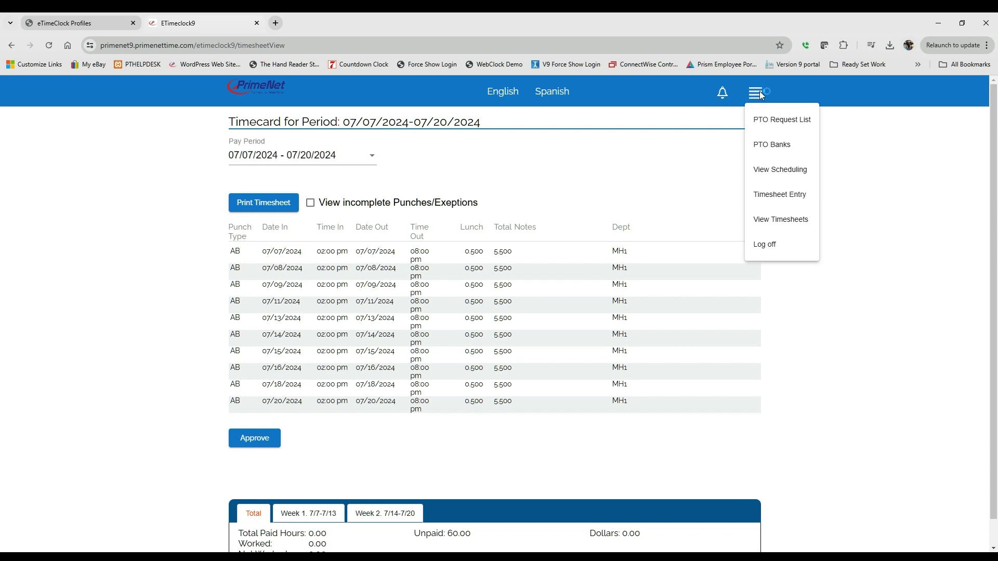
left_click(764, 192)
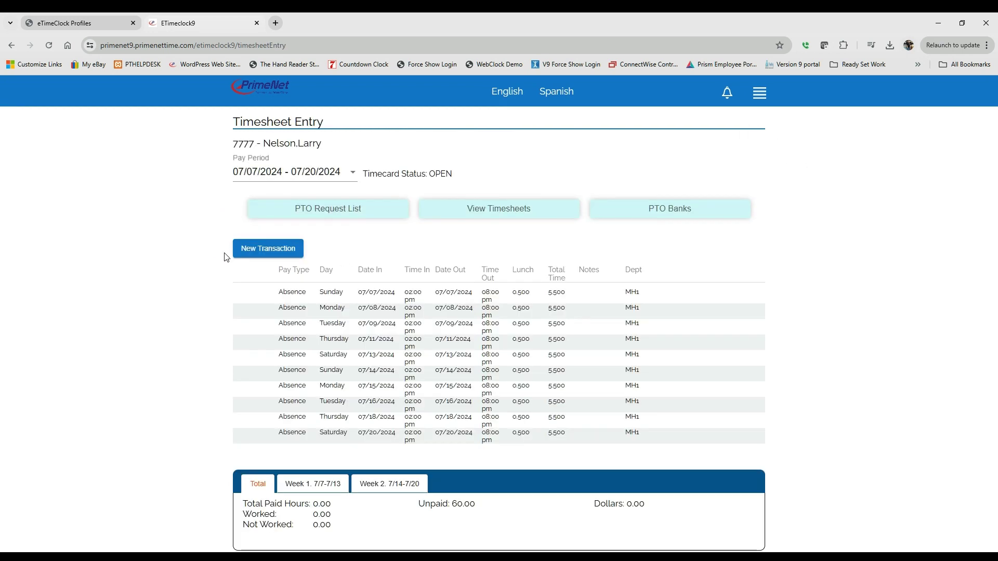
left_click(269, 249)
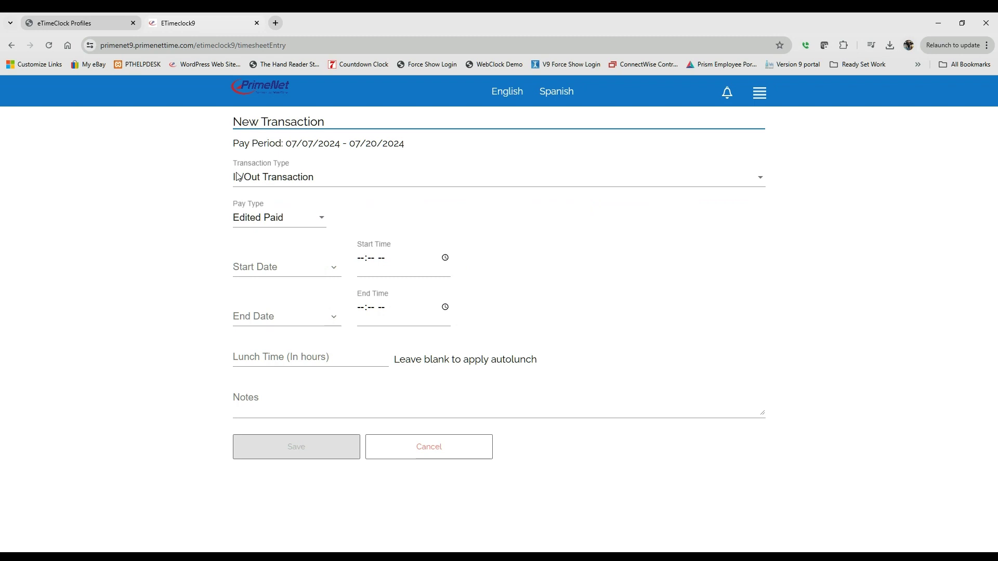
left_click(307, 183)
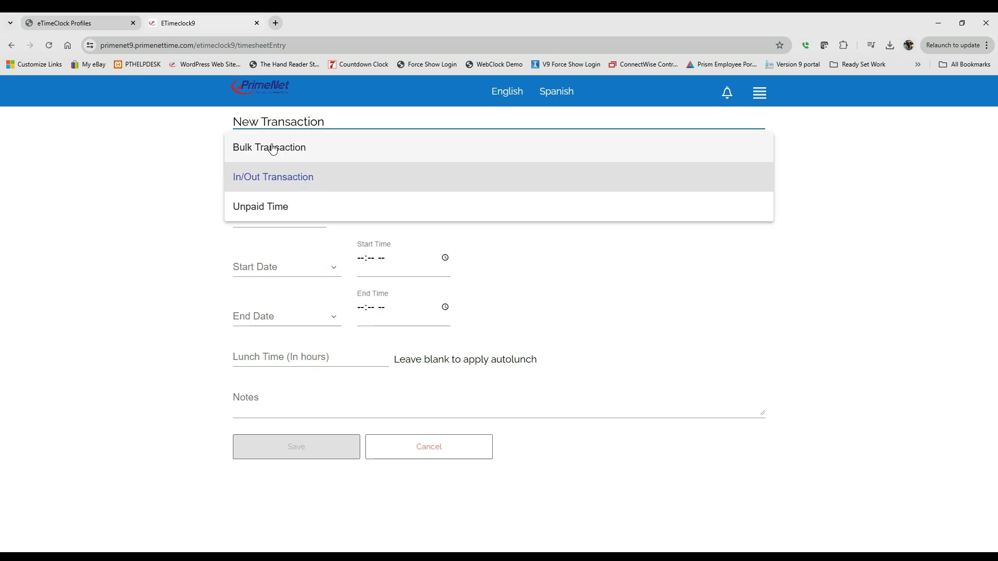
left_click(267, 178)
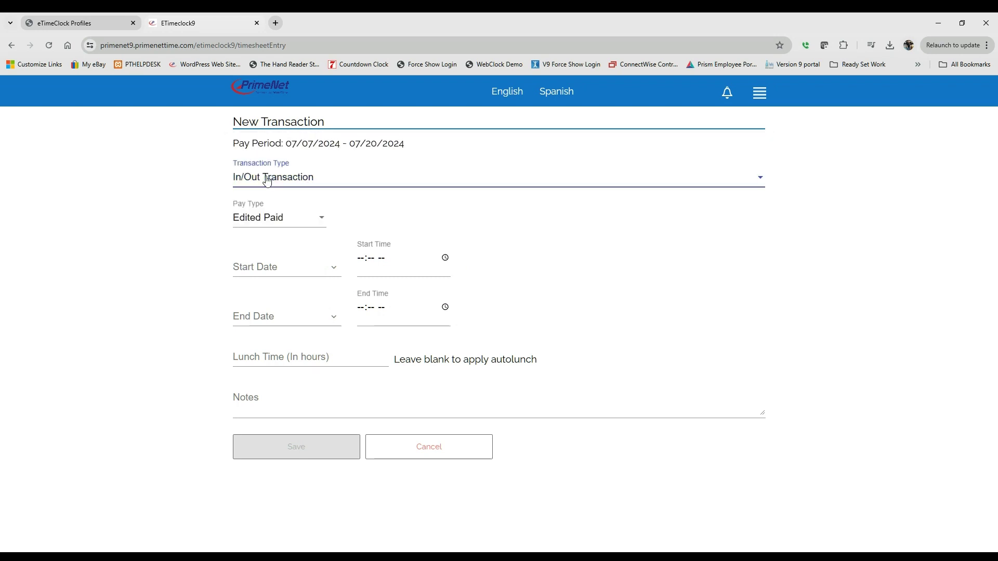
- Set the transaction to start 7/22/2024 at 10:52 AM and end the same day at 03:52 PM
left_click(328, 268)
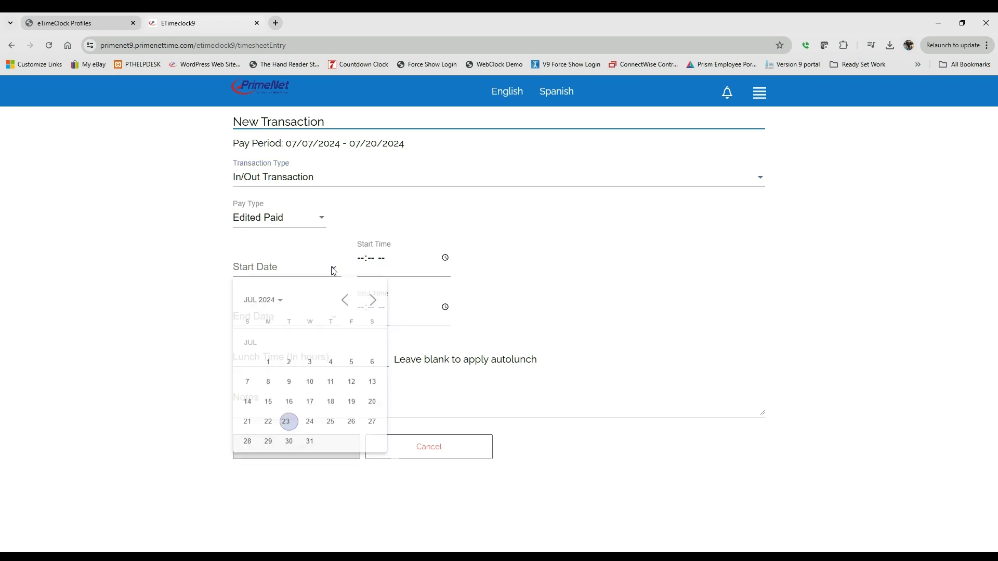
left_click(269, 428)
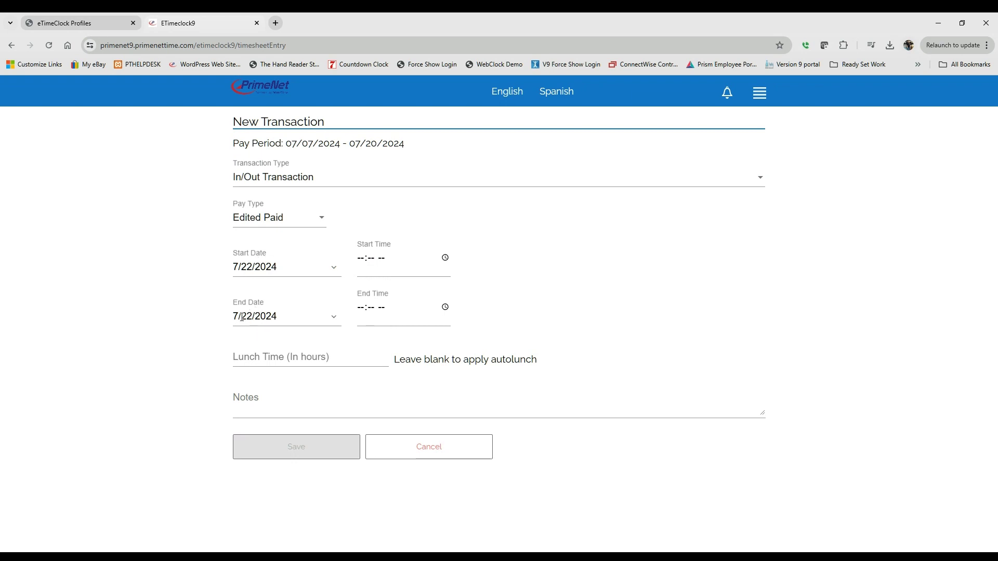
left_click(445, 258)
left_click(437, 277)
left_click(462, 289)
left_click(445, 307)
left_click(370, 411)
left_click(429, 341)
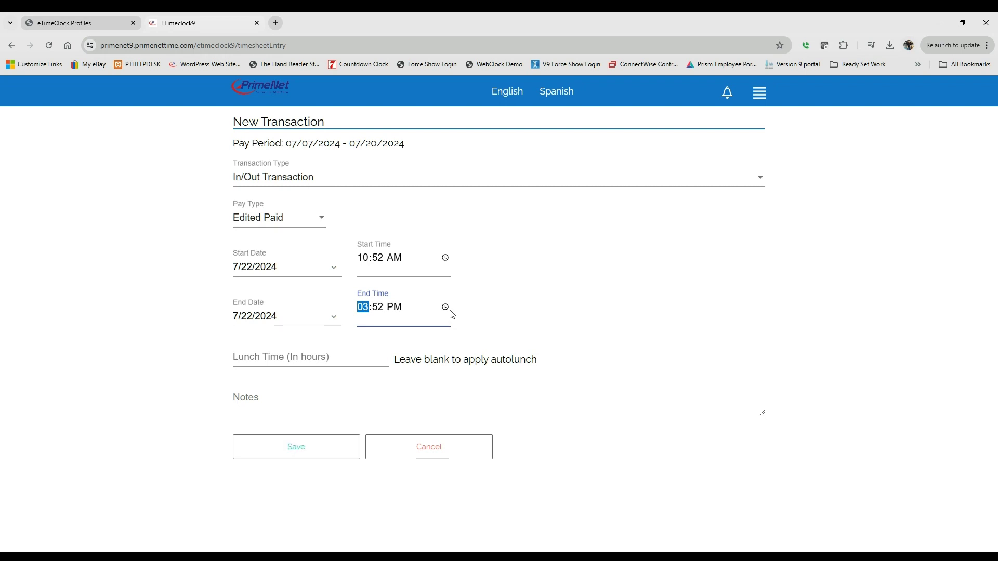
left_click(530, 318)
- Enter a lunch time of .50 hours and the note "my notes" for the transaction
left_click(253, 354)
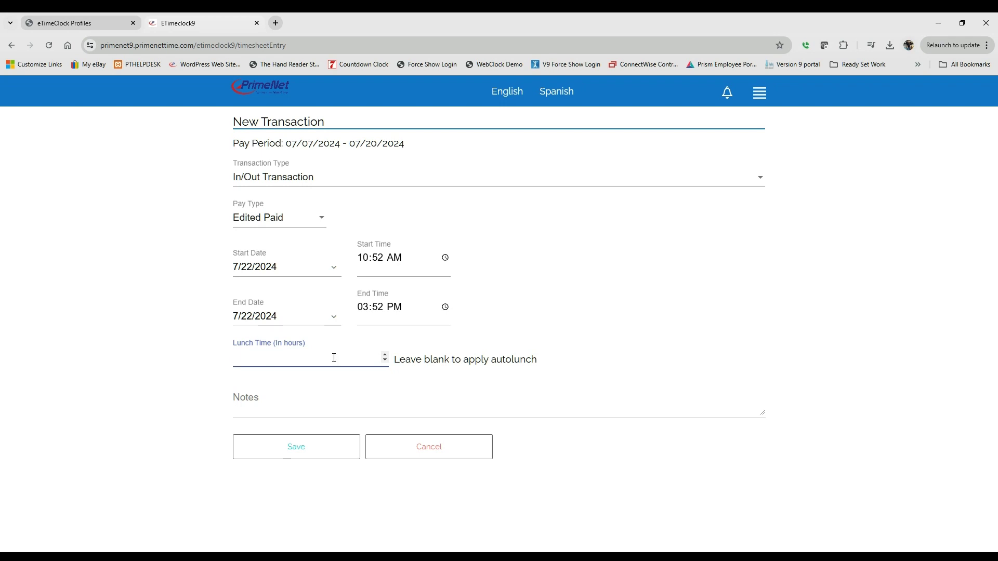
type(".50")
left_click(283, 411)
type("my notes")
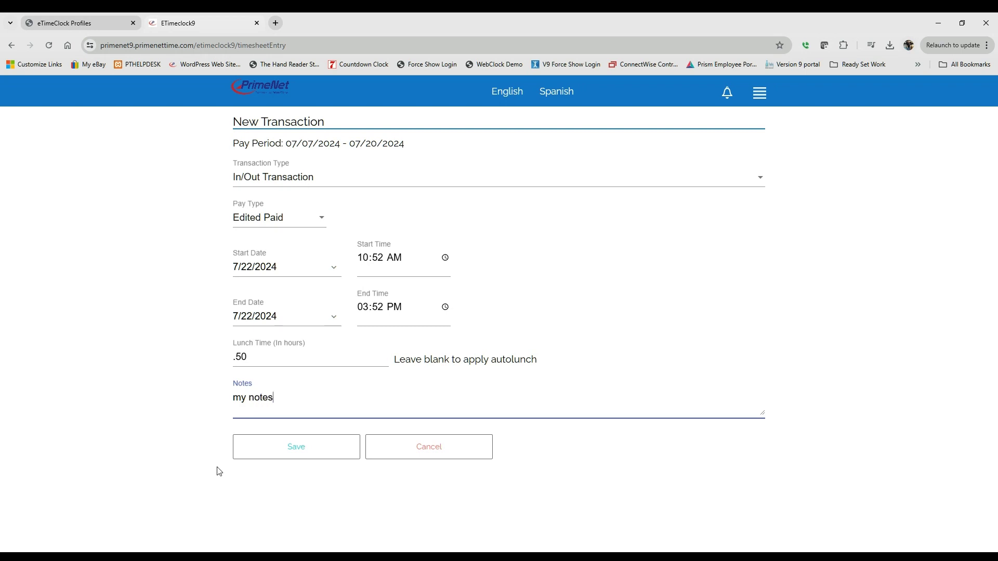
- Save the In/Out transaction, acknowledge it and start another new transaction
left_click(303, 448)
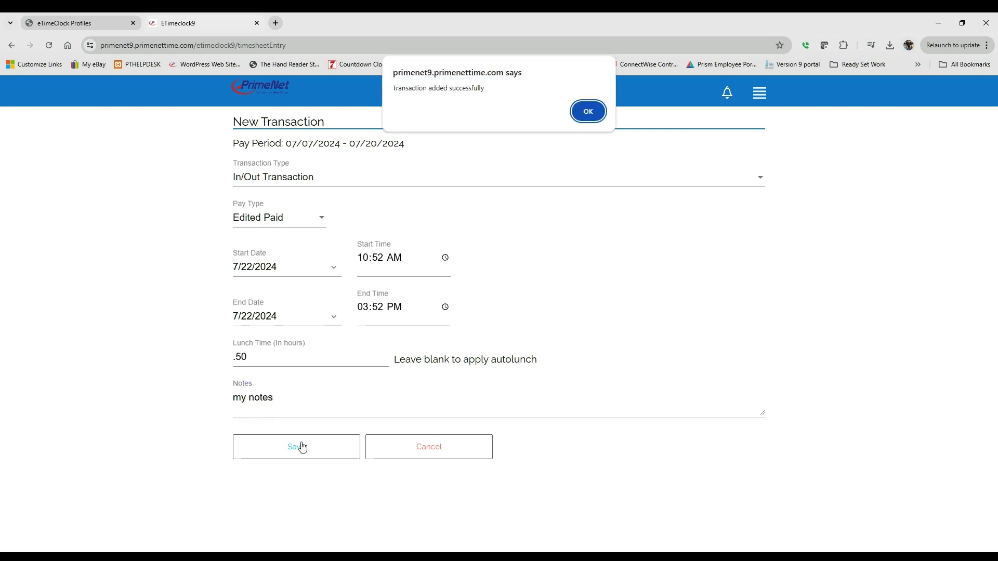
left_click(604, 119)
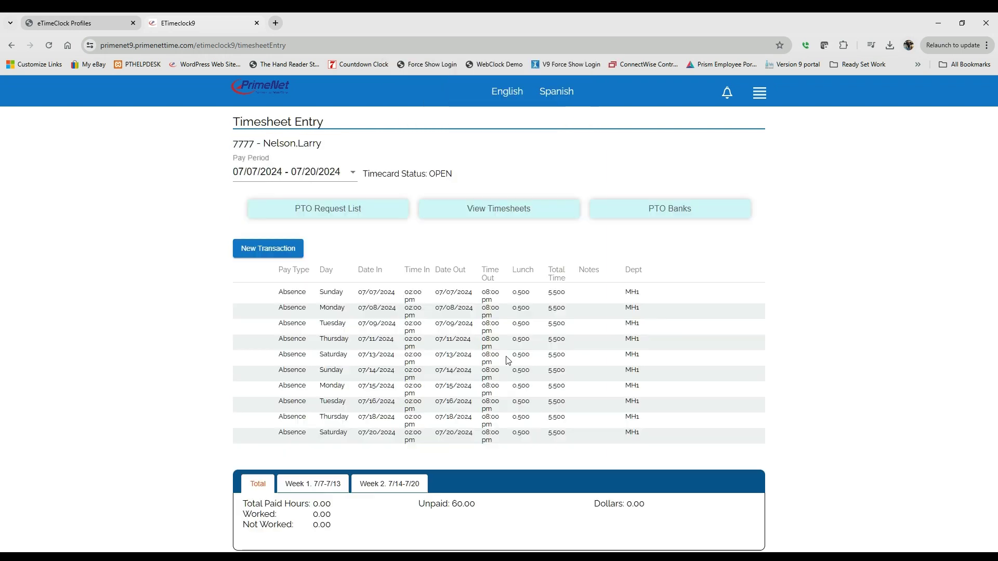
left_click(249, 251)
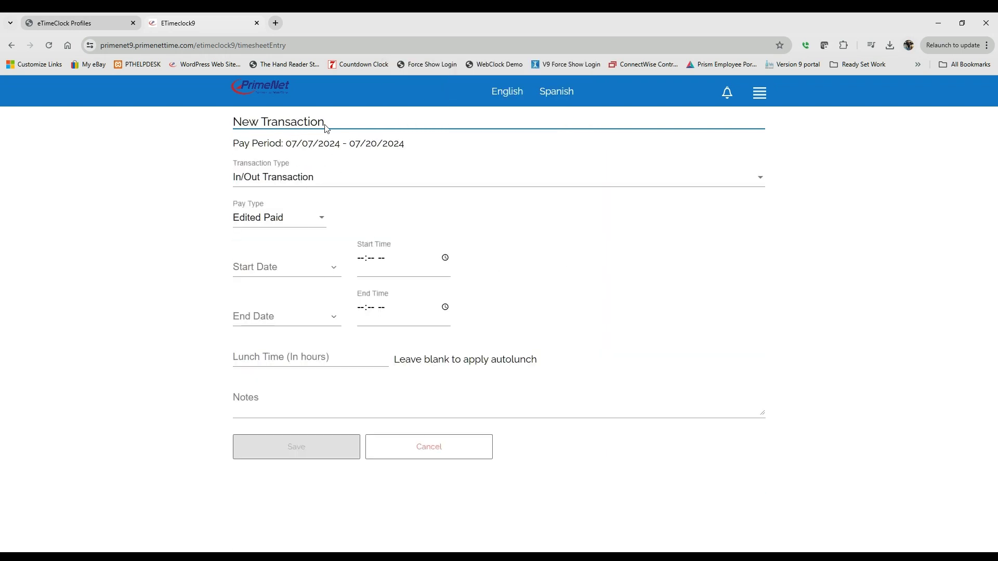
- Set the new transaction to type Bulk Transaction with the pay type PPE Time
left_click(313, 184)
left_click(297, 154)
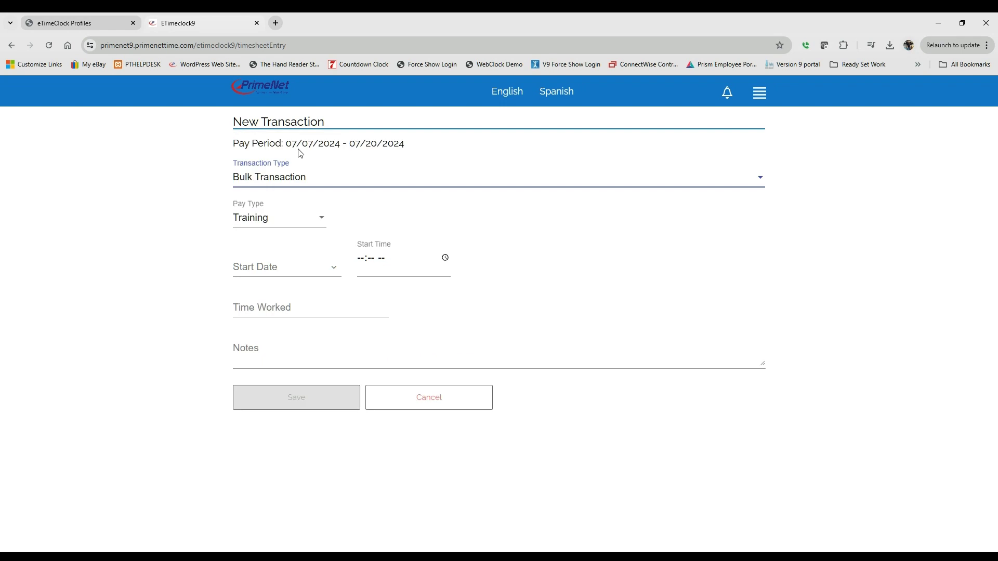
left_click(249, 217)
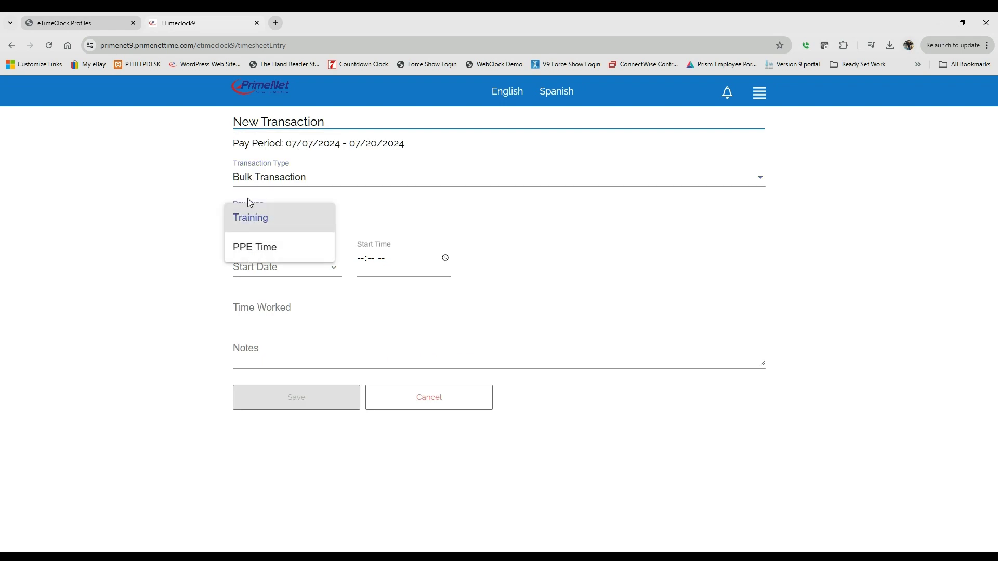
left_click(262, 249)
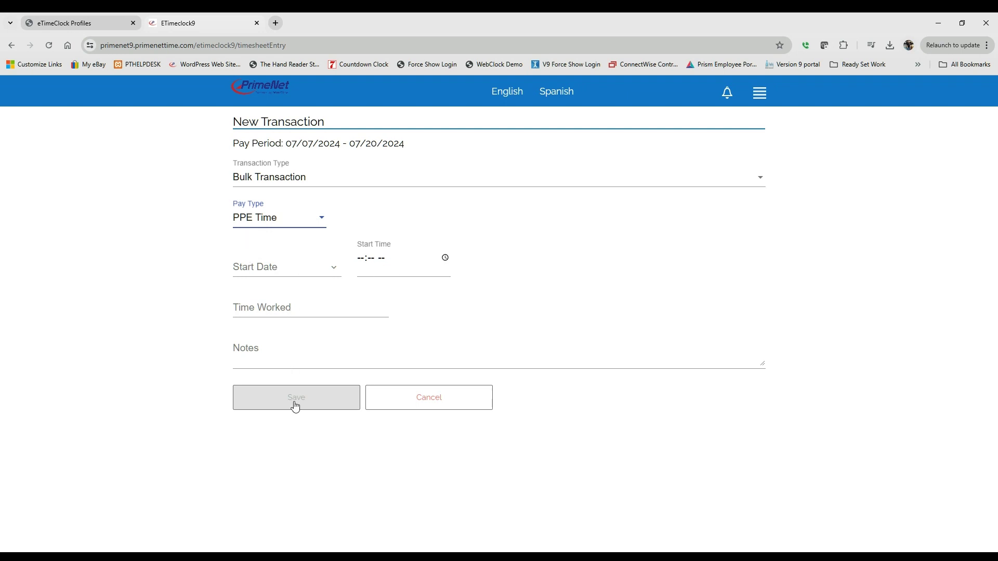
- Change the transaction type to Unpaid Time and go through its pay type, start and end, and notes fields
left_click(315, 177)
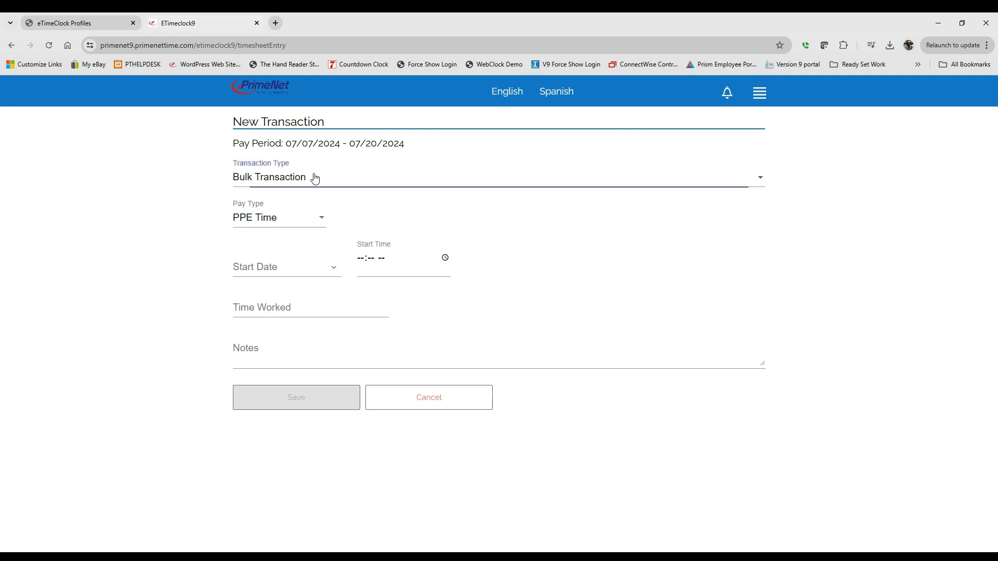
left_click(276, 235)
left_click(287, 217)
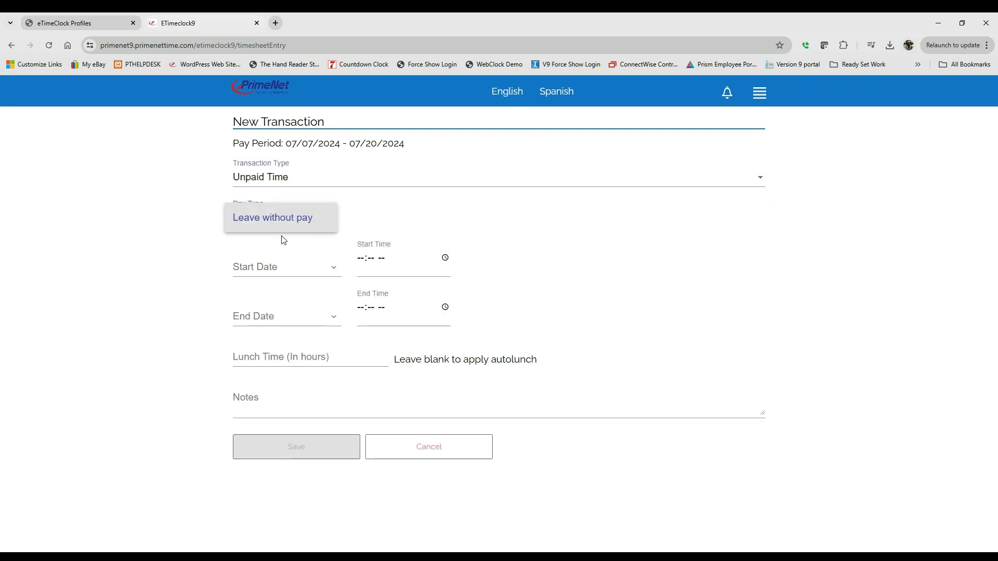
left_click(393, 218)
left_click(293, 274)
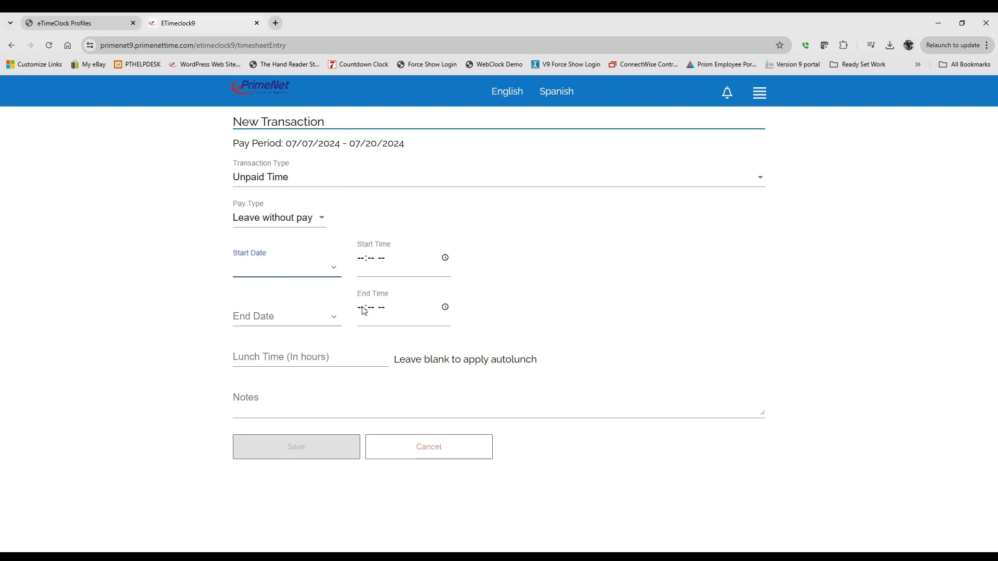
left_click(360, 264)
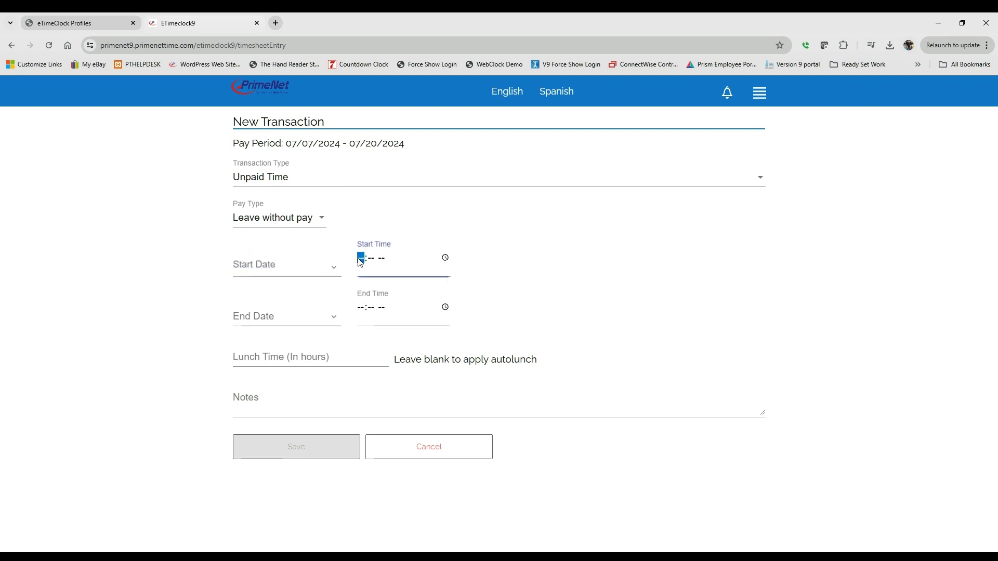
left_click(362, 315)
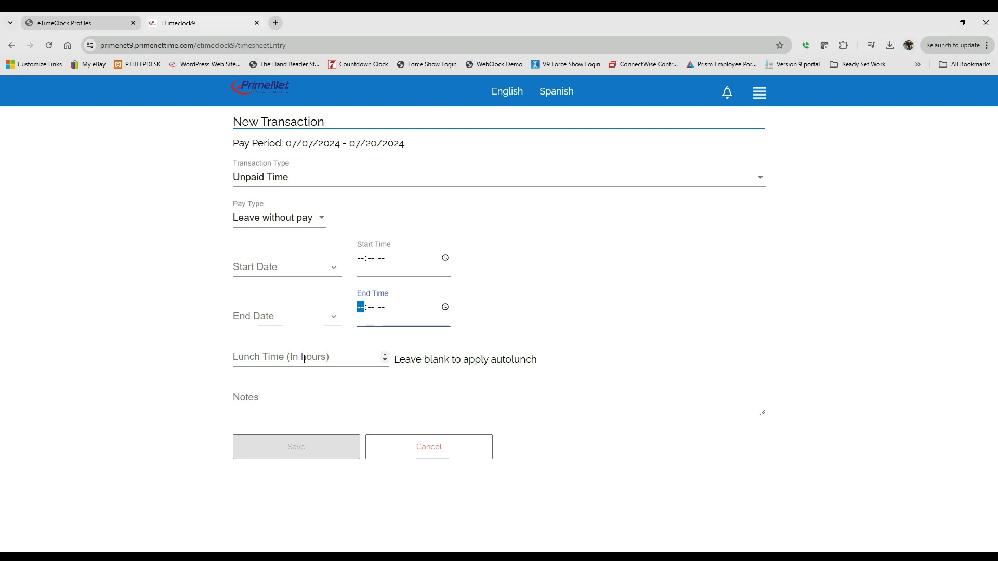
left_click(245, 413)
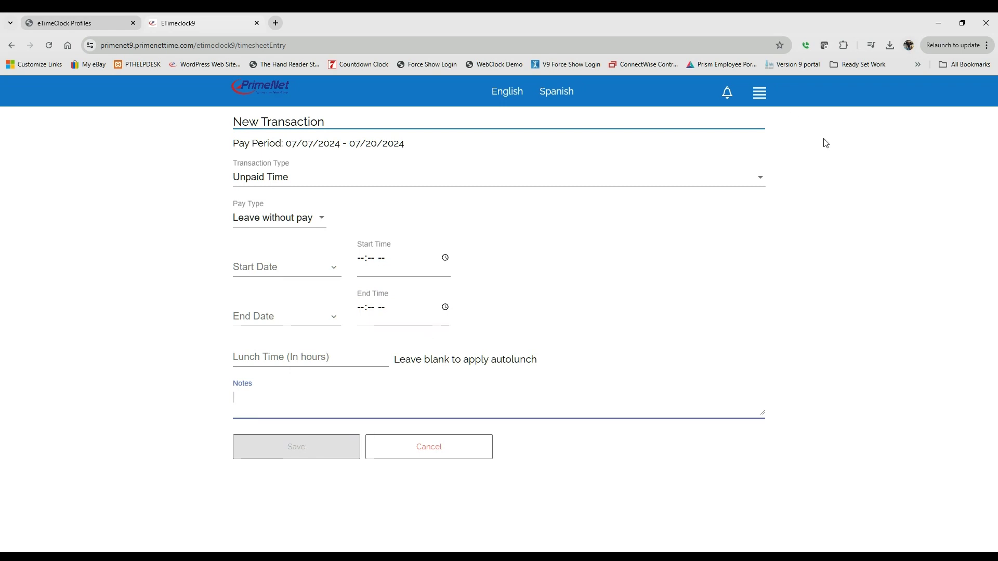
- In PrimeNet, edit the Test profile to enable Bulk Timesheet Entry, disable View PTO Requests and View PTO Banks, and save it
left_click(73, 23)
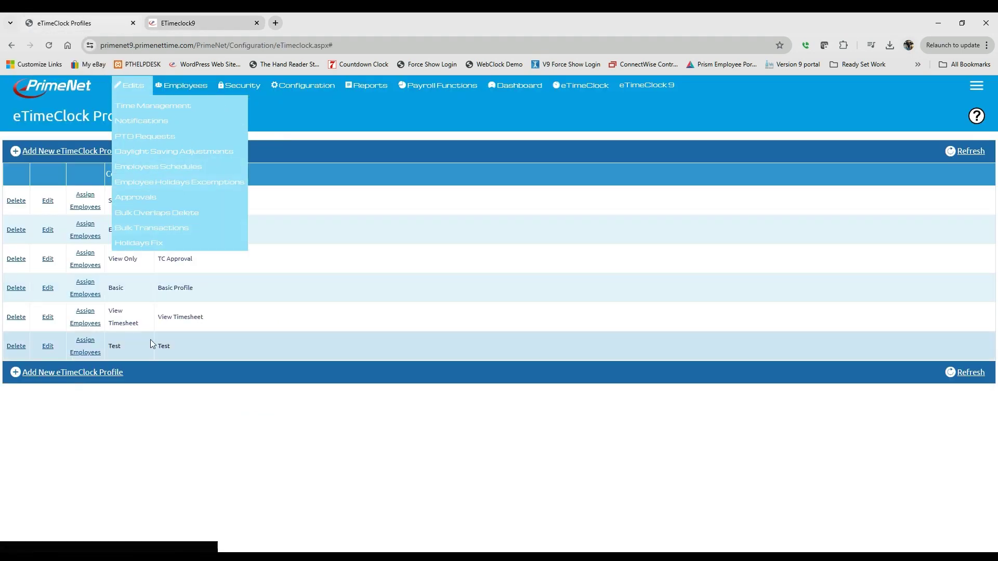
left_click(48, 346)
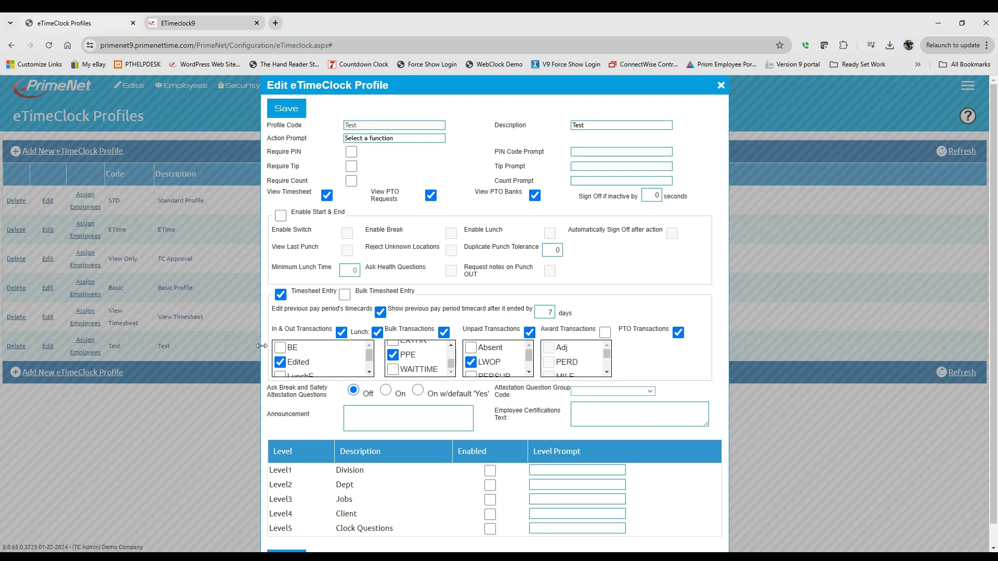
left_click(343, 294)
left_click(431, 194)
left_click(534, 196)
scroll(496, 358, "down", 3)
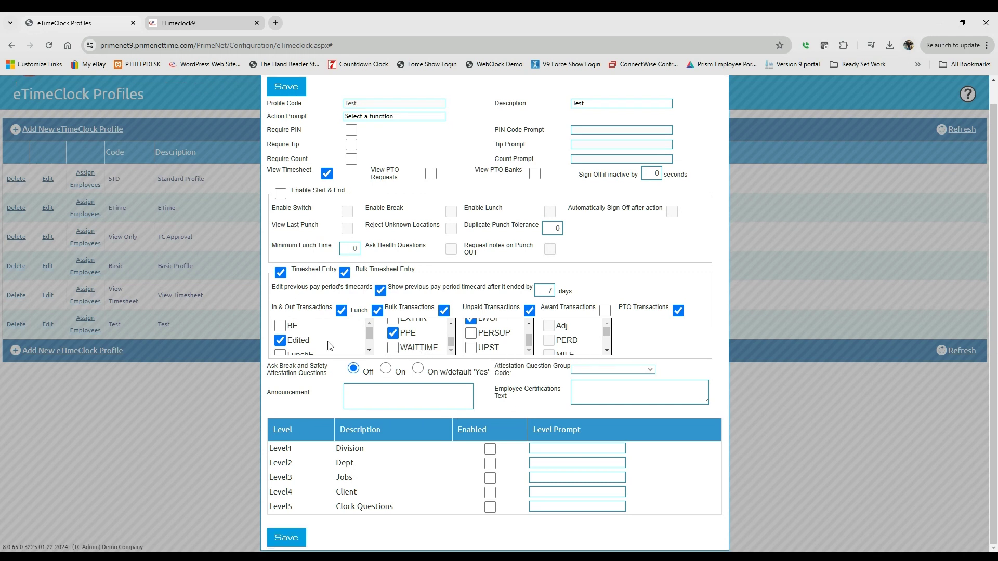
left_click(284, 541)
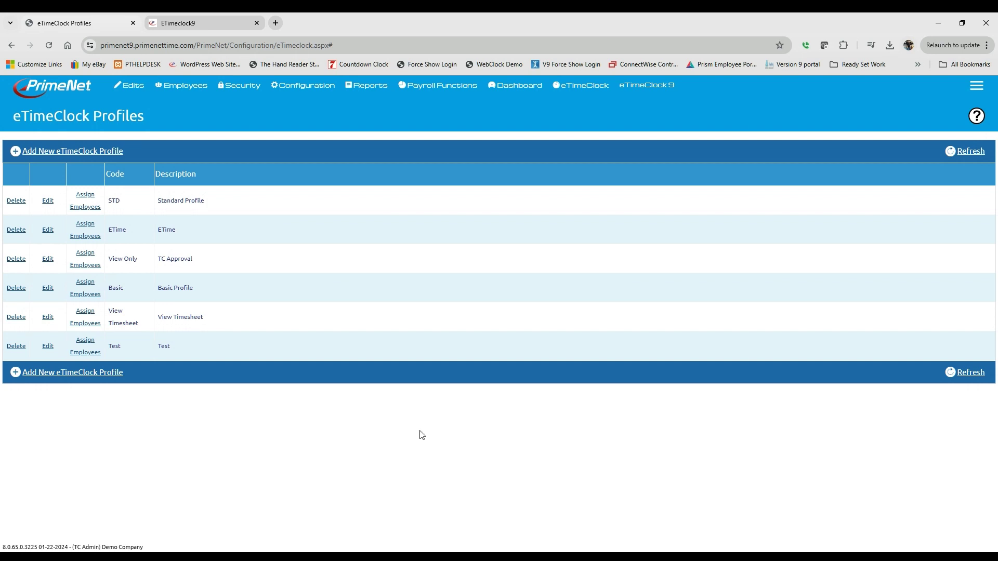
- Open the PTO plans, allow the PTO and Sick banks for employee eTimesheet in plan 100, and save the plan
mouse_move(296, 87)
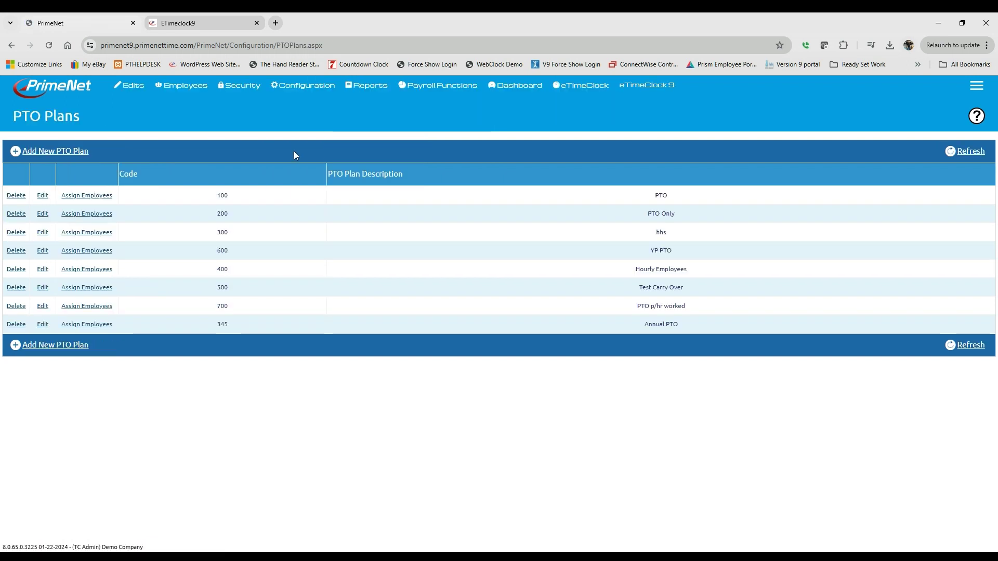
left_click(44, 196)
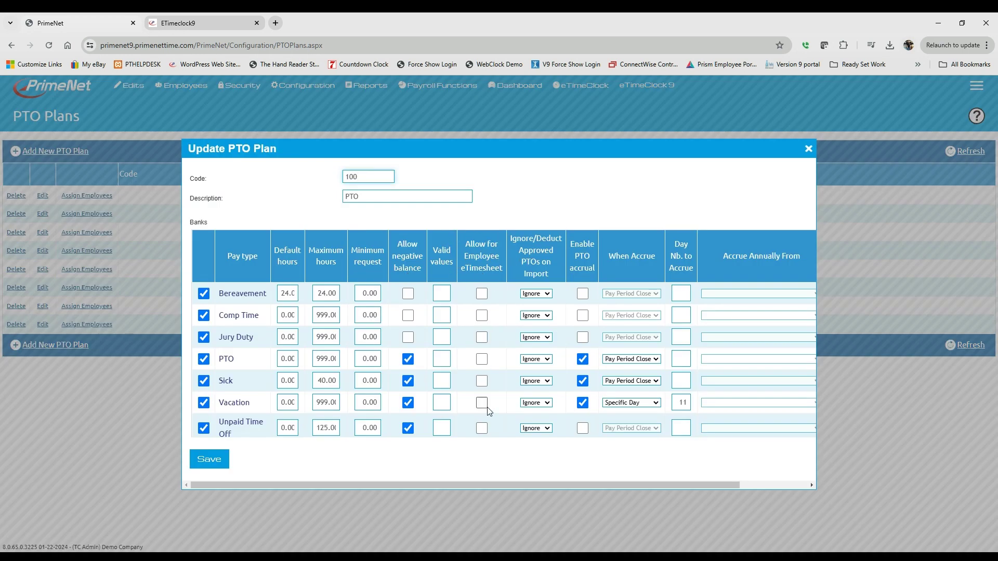
left_click(482, 360)
left_click(482, 382)
left_click(210, 460)
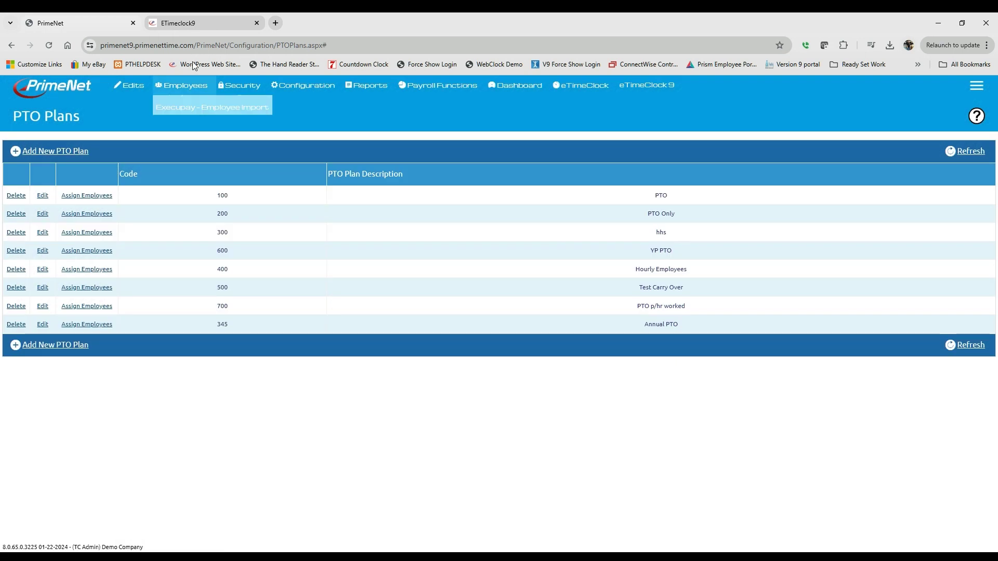
- View the employees assigned to PTO plan 100 and close the assignment without saving changes
left_click(197, 24)
left_click(99, 22)
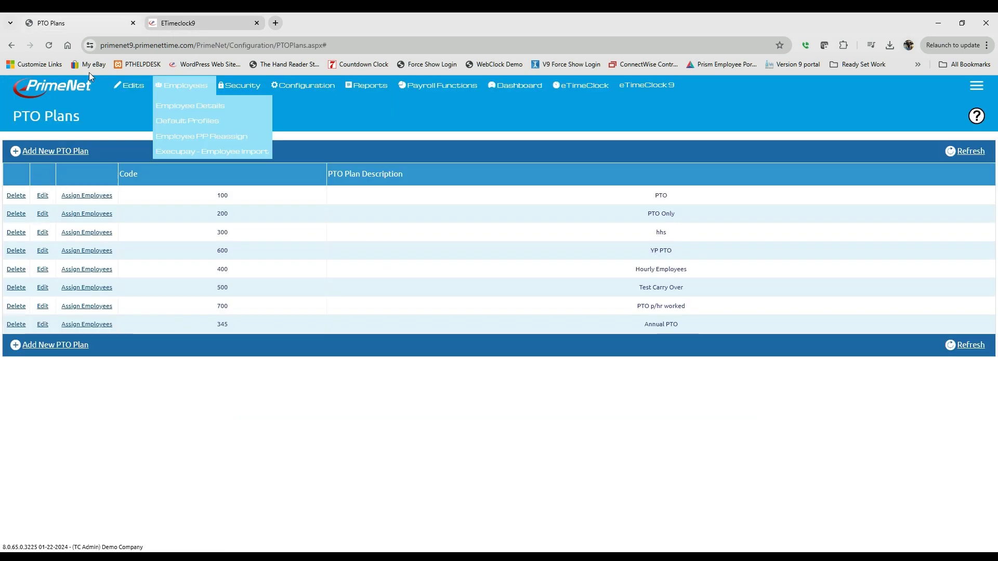
left_click(86, 202)
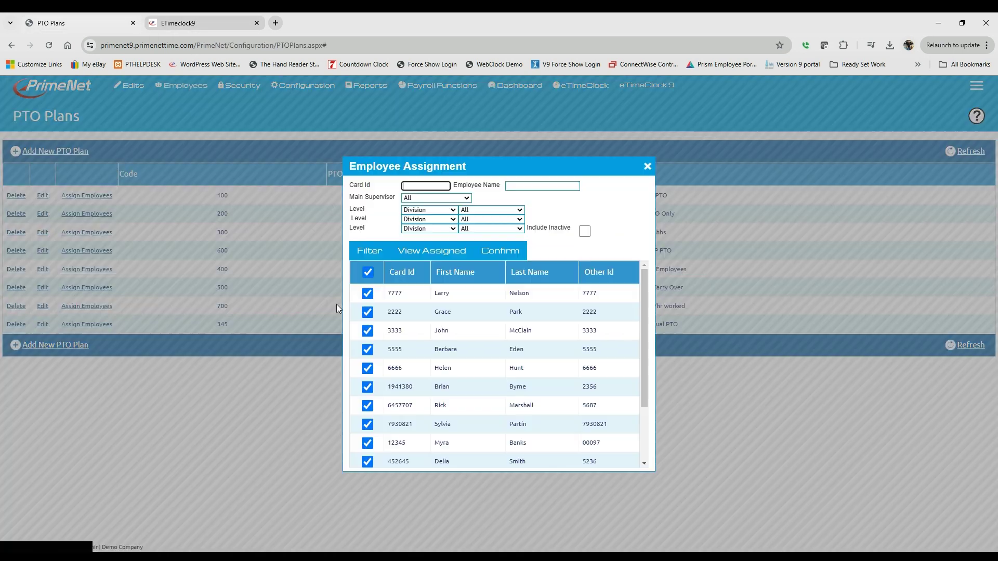
left_click(647, 166)
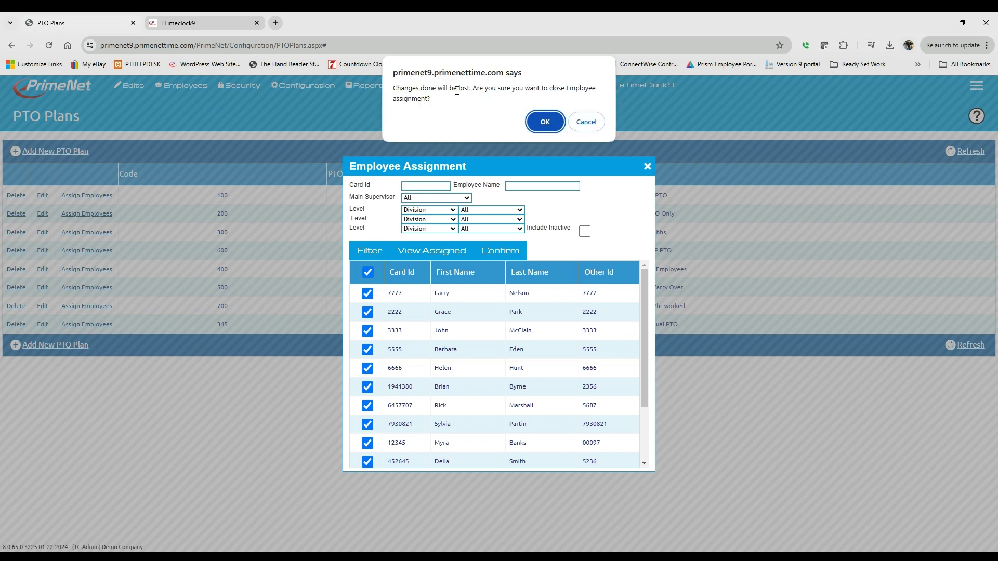
left_click(541, 118)
- Switch to eTimeClock 9, log off, sign in again with the employee's badge ID and open Bulk Transactions
left_click(188, 16)
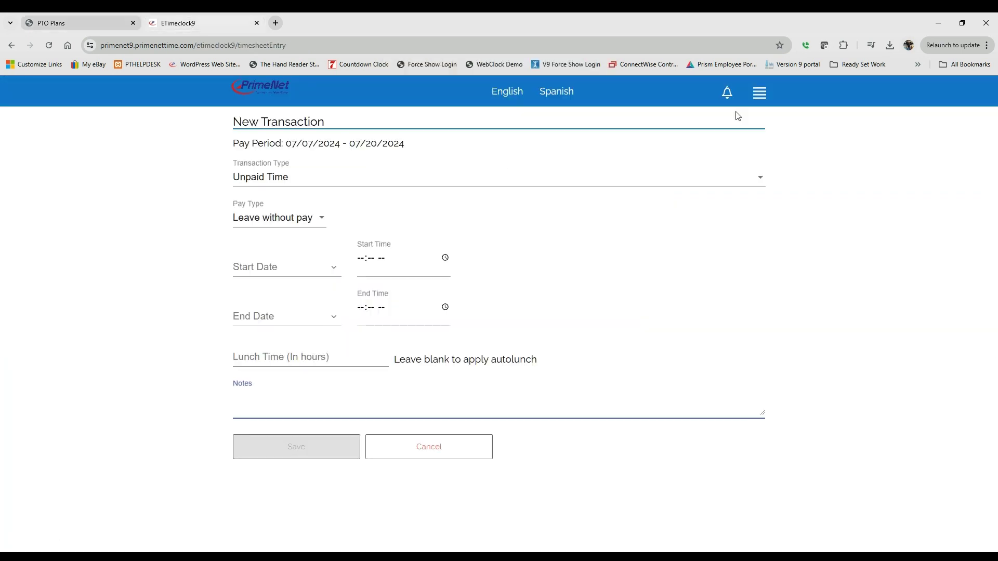
left_click(760, 94)
left_click(770, 244)
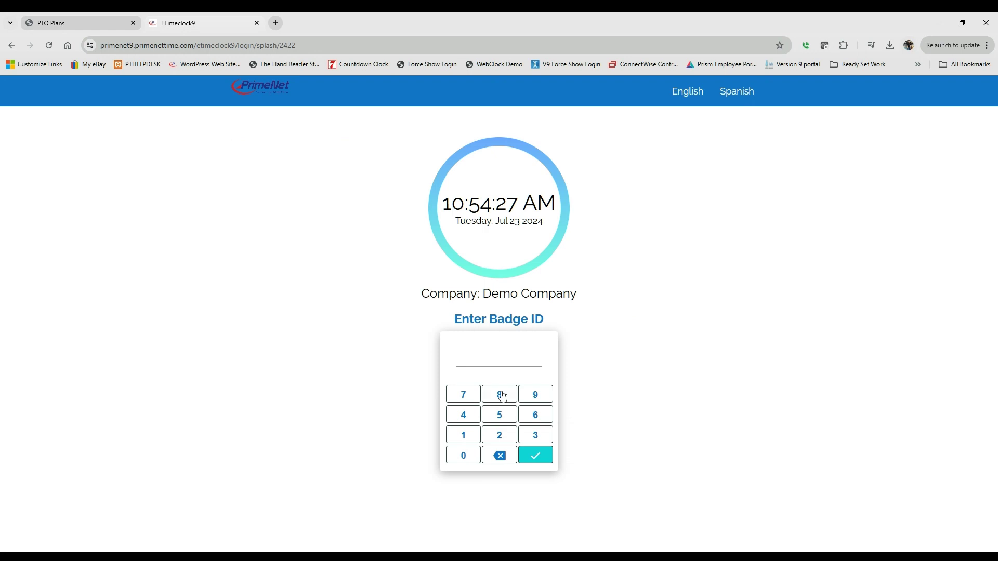
left_click(474, 401)
left_click(473, 401)
left_click(474, 400)
left_click(474, 401)
left_click(537, 456)
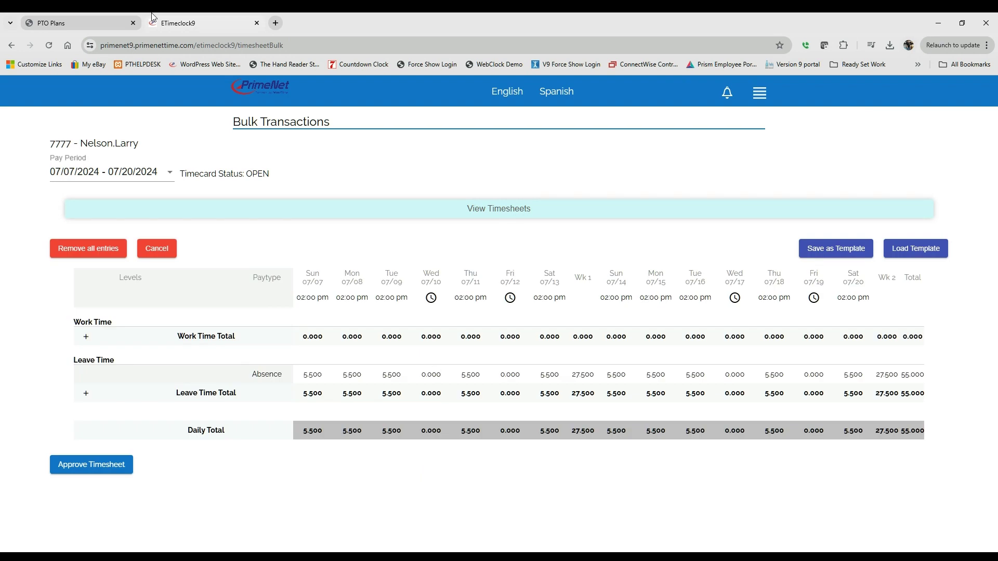
- Switch to PrimeNet and reopen the Test eTimeClock profile to check its Bulk Timesheet Entry setting
left_click(92, 22)
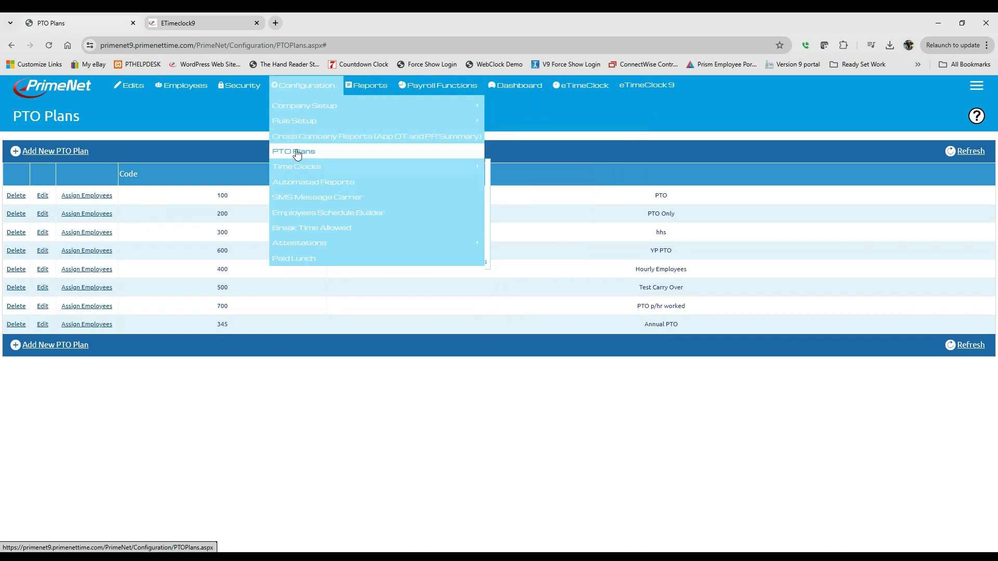
mouse_move(290, 166)
left_click(515, 176)
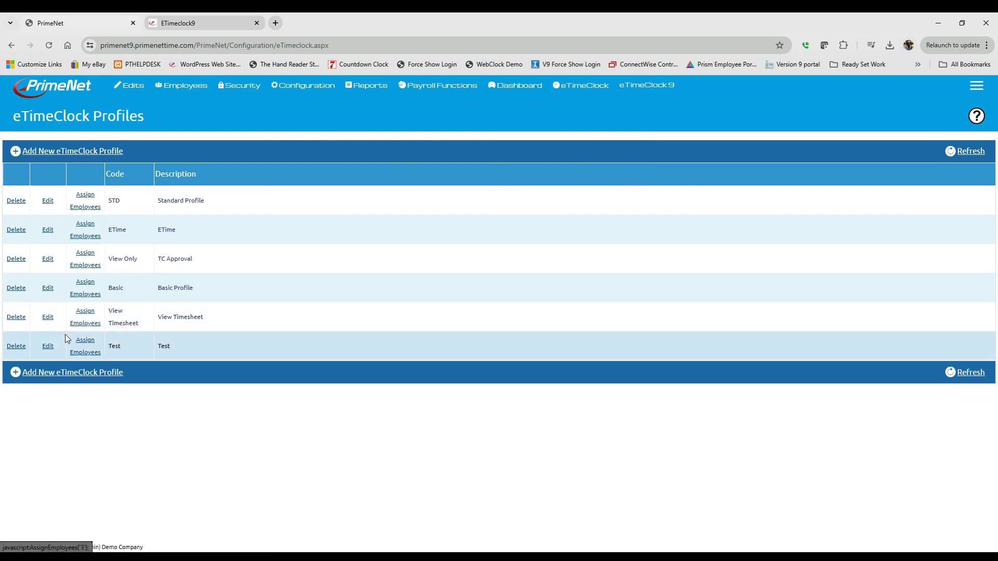
left_click(48, 346)
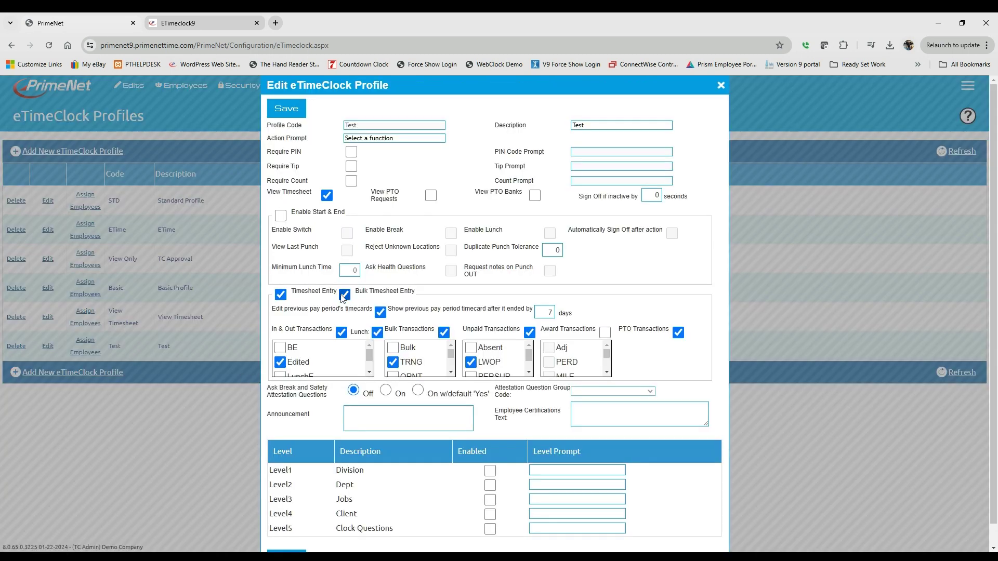
- Back in eTimeClock 9, add a Work Time row with pay type PPE Time and 2 hours on Wednesday 07/10
left_click(181, 27)
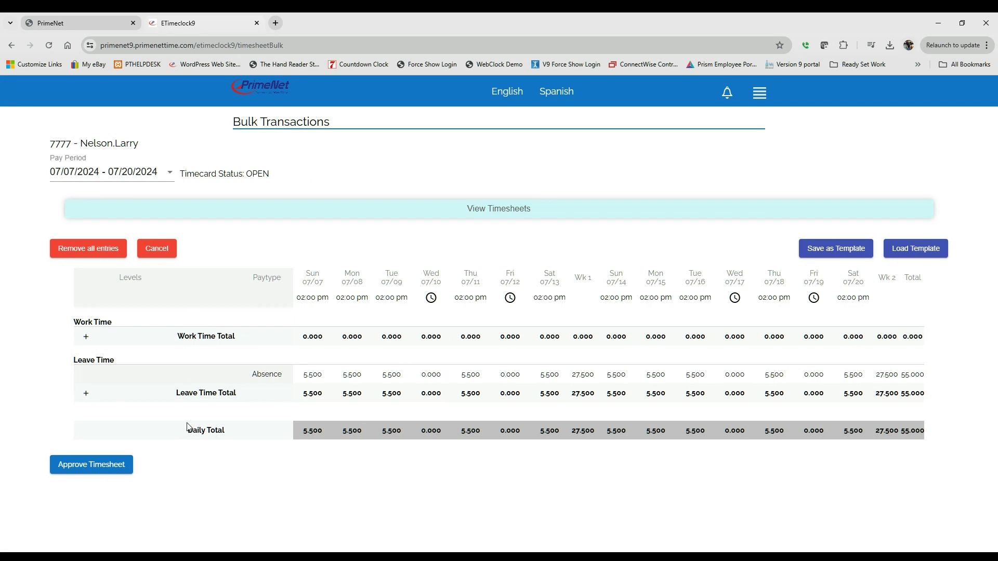
left_click(86, 337)
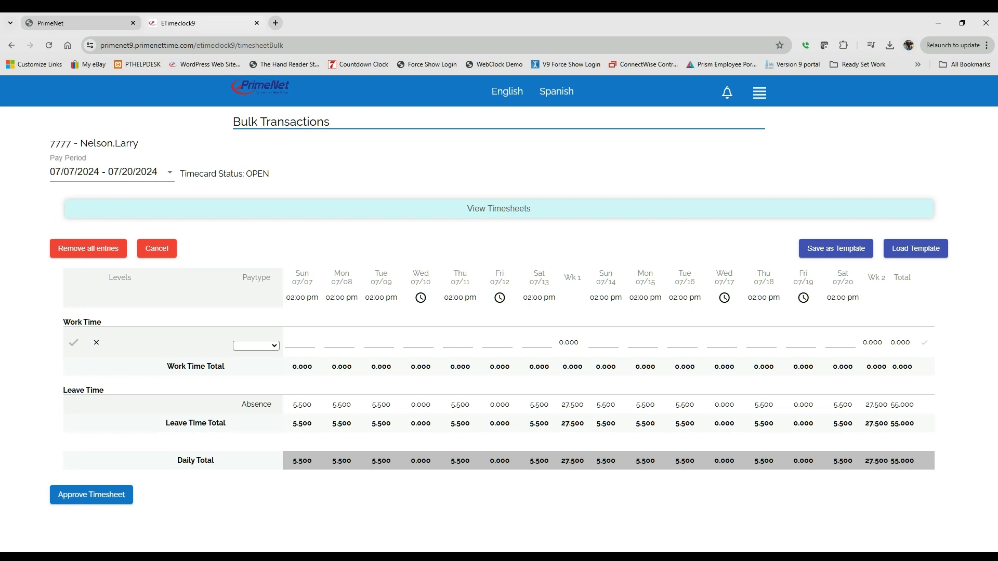
left_click(261, 358)
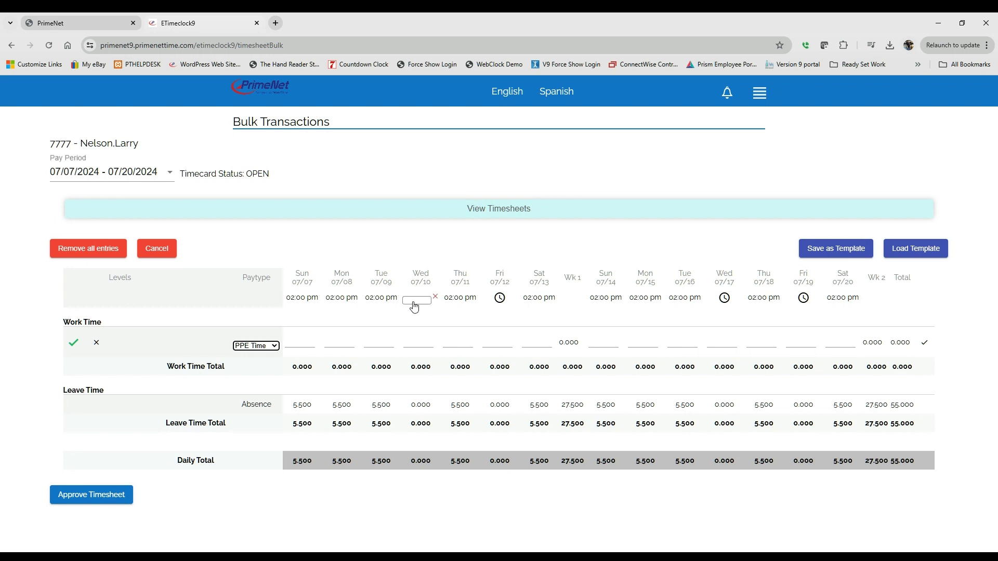
left_click(414, 343)
type("2")
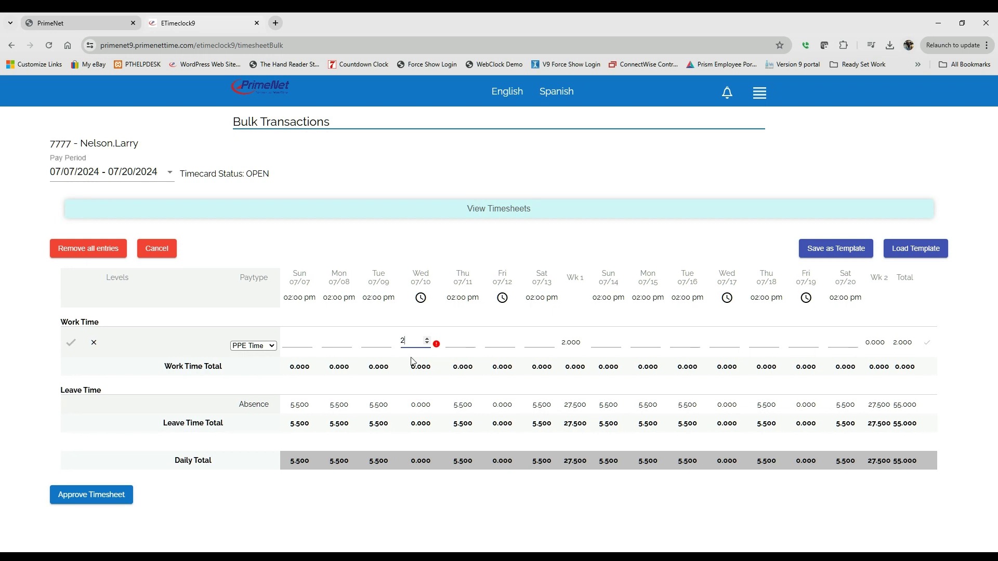
- Set the start time for Wednesday 07/10 to 1:00 AM and save the PPE Time row
mouse_move(438, 345)
left_click(420, 298)
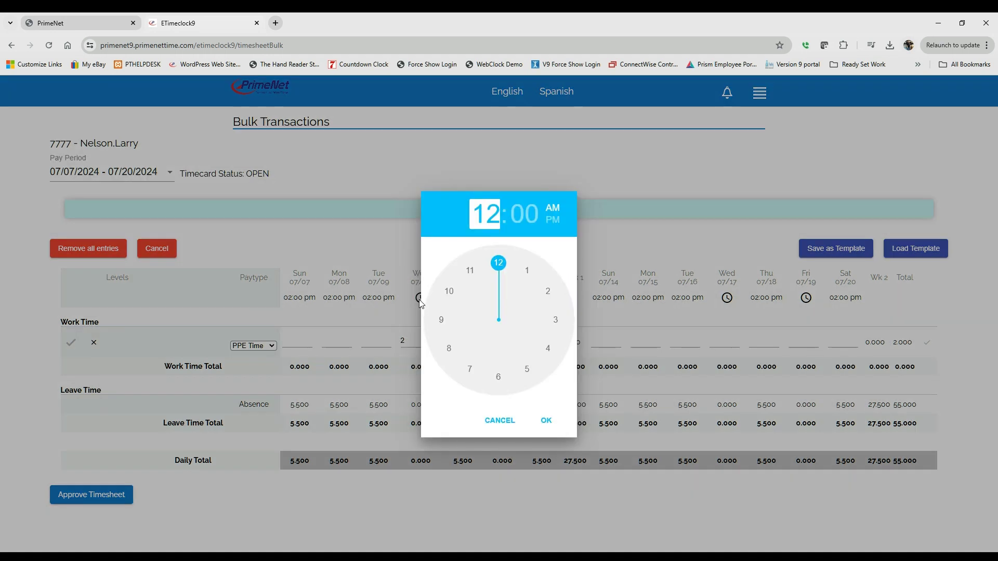
left_click(527, 270)
left_click(545, 420)
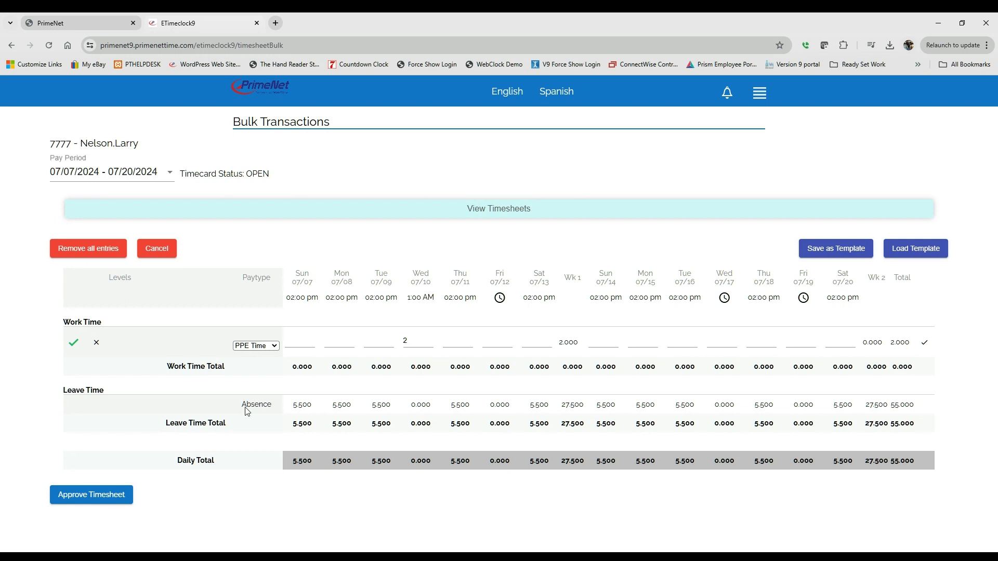
left_click(73, 343)
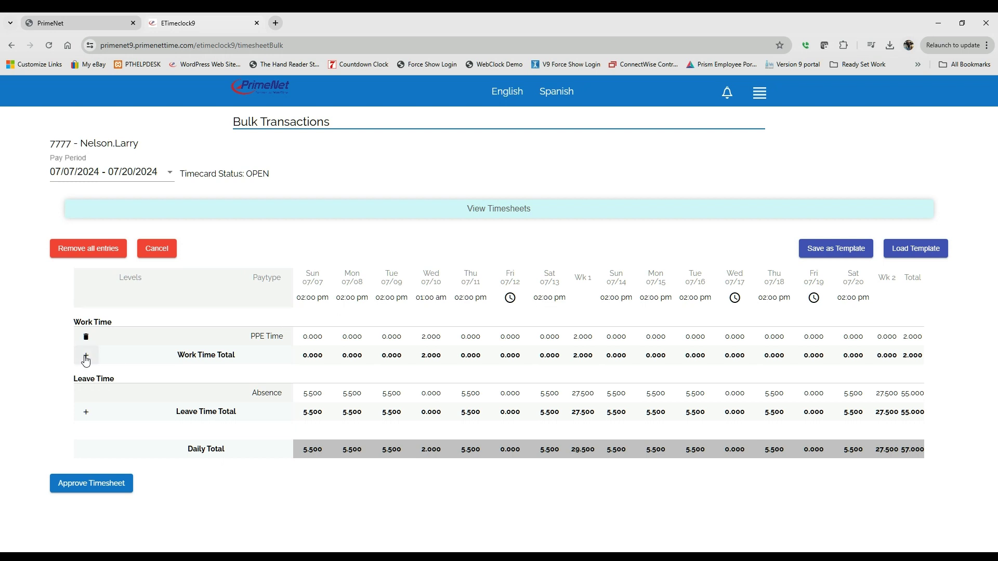
- Try to add a second Work Time row with pay type PPE Time, discard it, and briefly open the existing row for editing
left_click(85, 356)
left_click(416, 361)
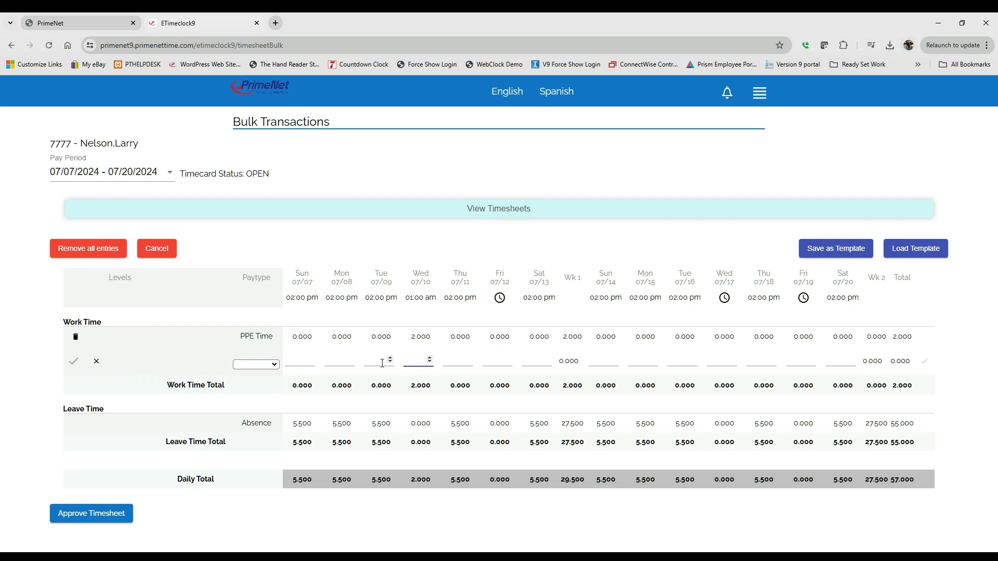
left_click(269, 368)
left_click(259, 376)
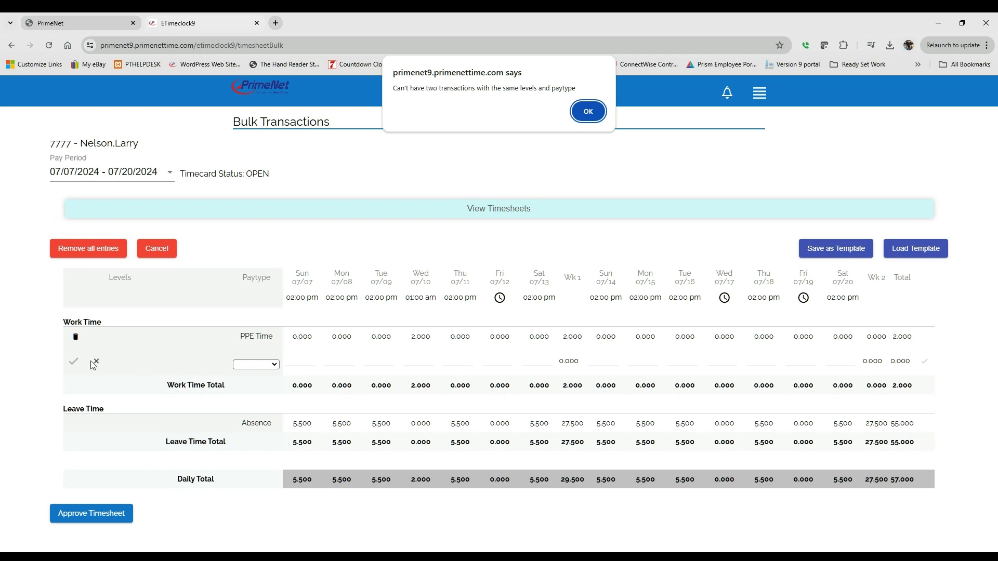
left_click(577, 117)
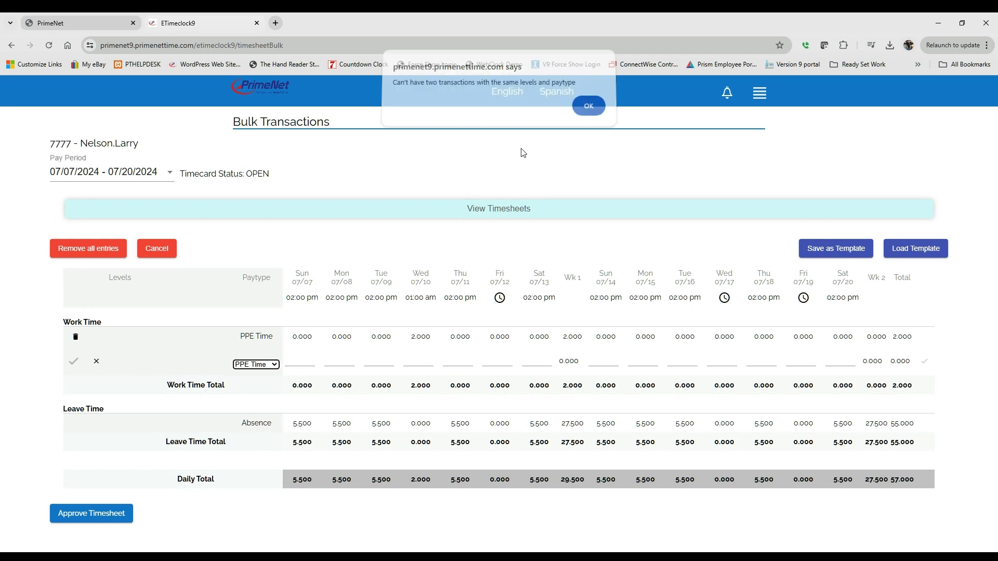
left_click(96, 362)
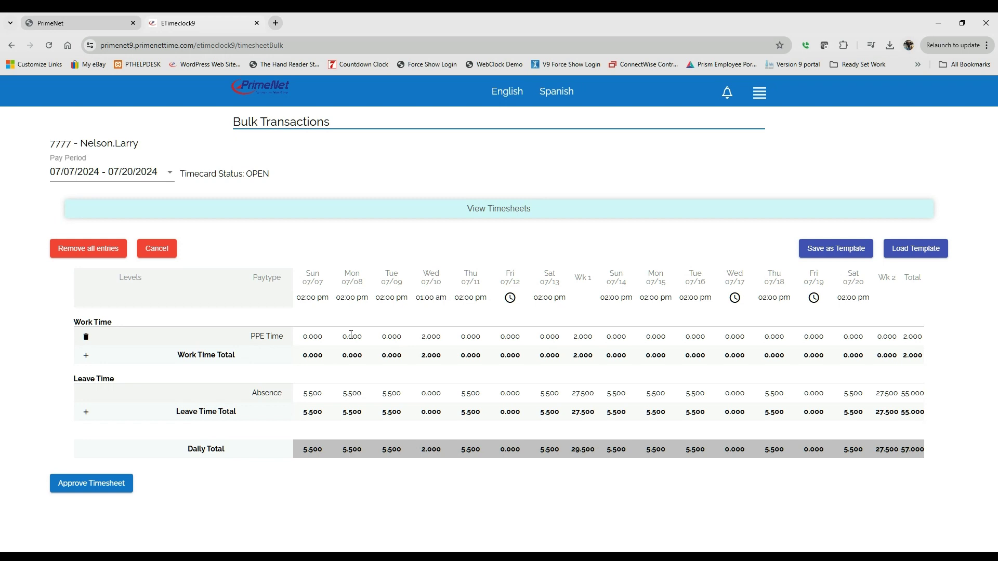
left_click(268, 338)
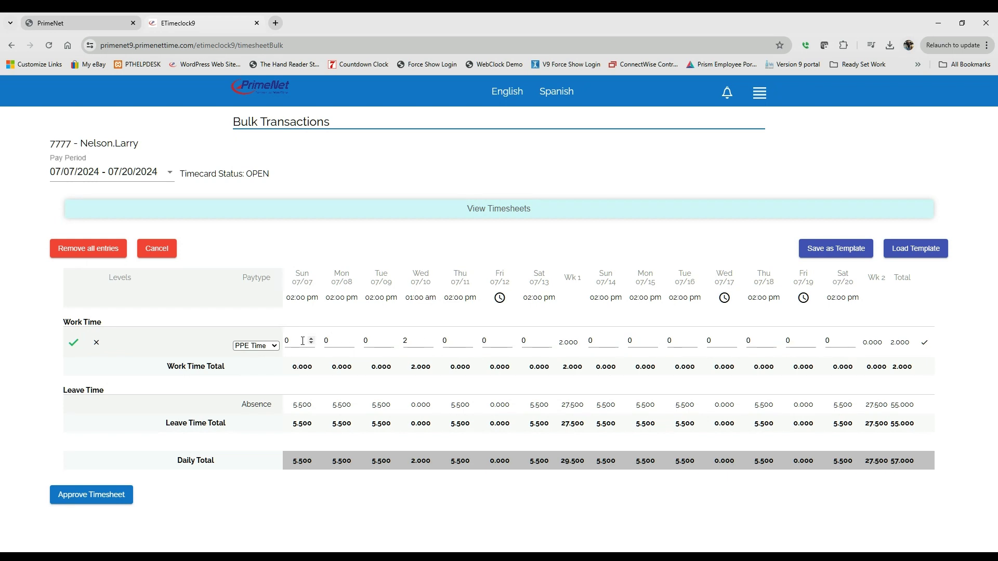
left_click(97, 343)
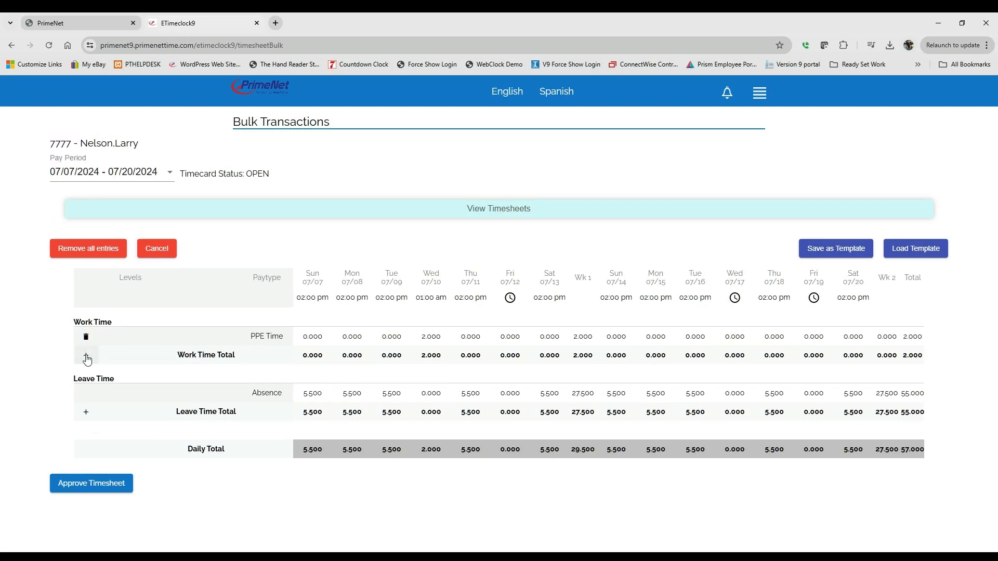
- Add and save a Work Time row with pay type Training and 2 hours on Monday 07/08
left_click(85, 357)
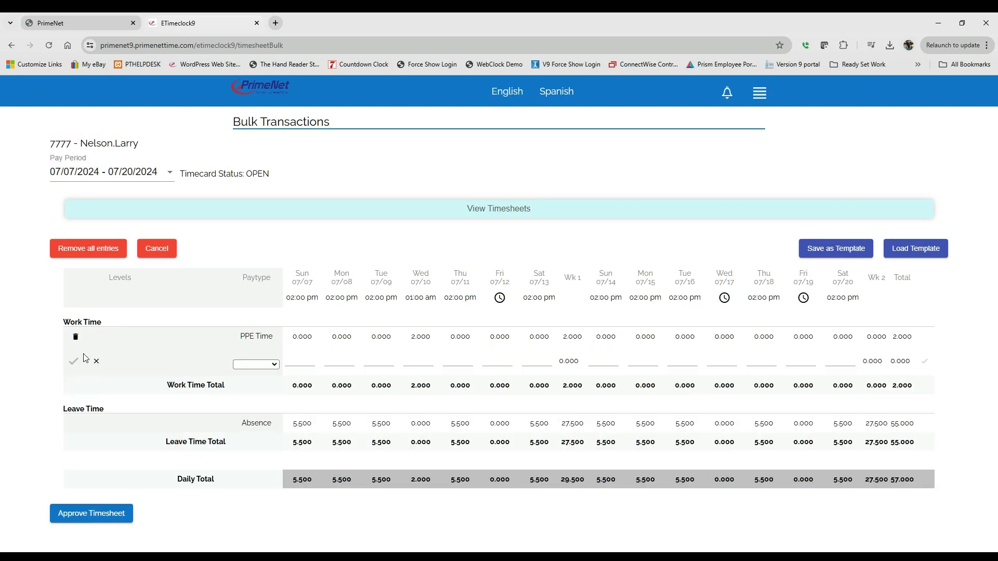
left_click(260, 385)
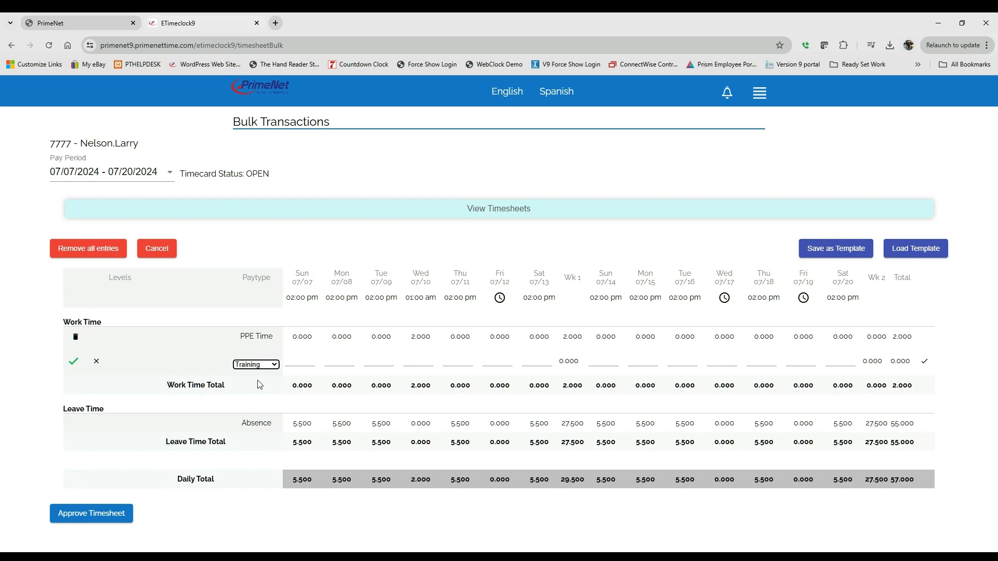
left_click(338, 362)
type("2")
left_click(73, 362)
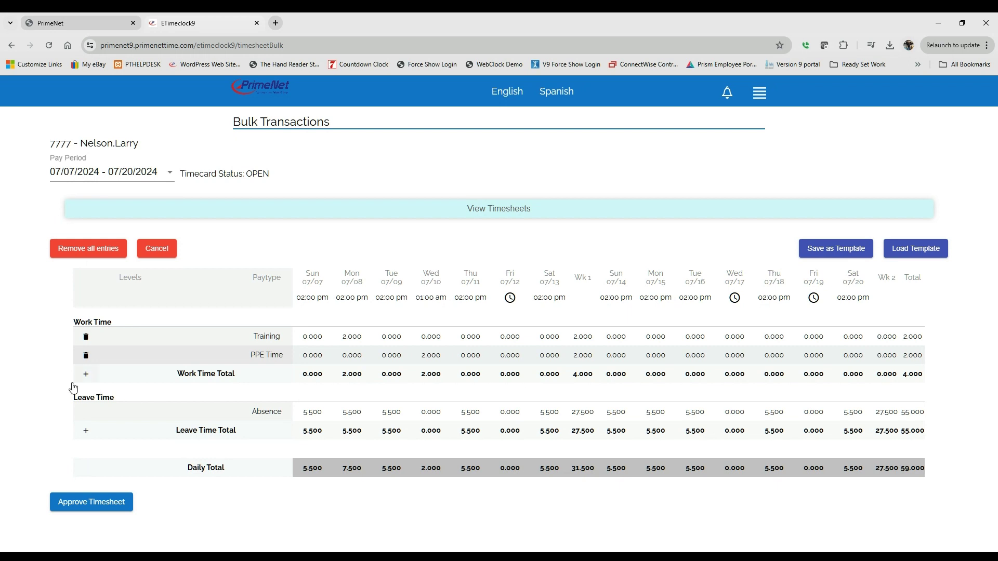
- Add a Leave Time row with pay type PTO and 8 hours on Friday 07/12
left_click(86, 431)
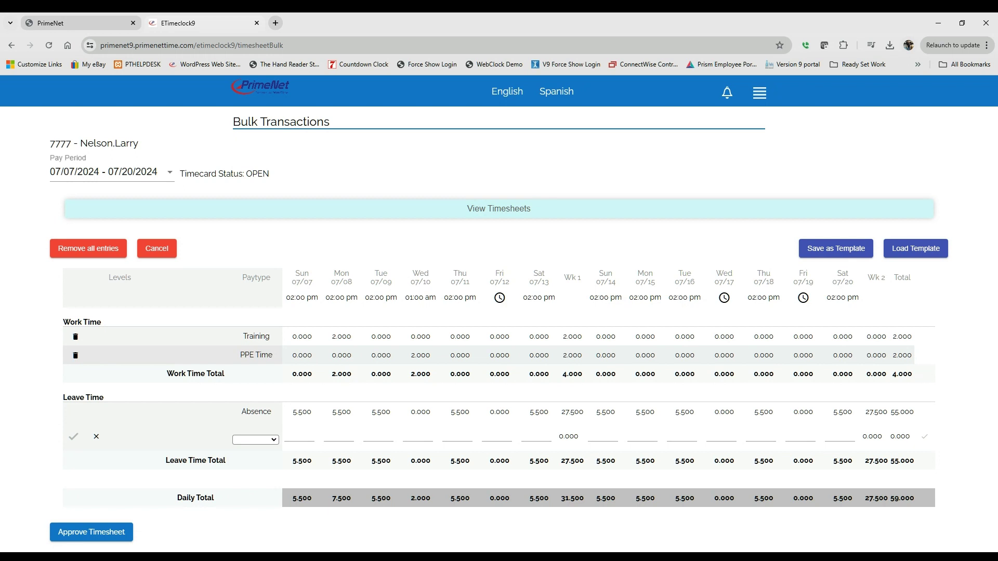
left_click(244, 461)
left_click(486, 438)
type("8")
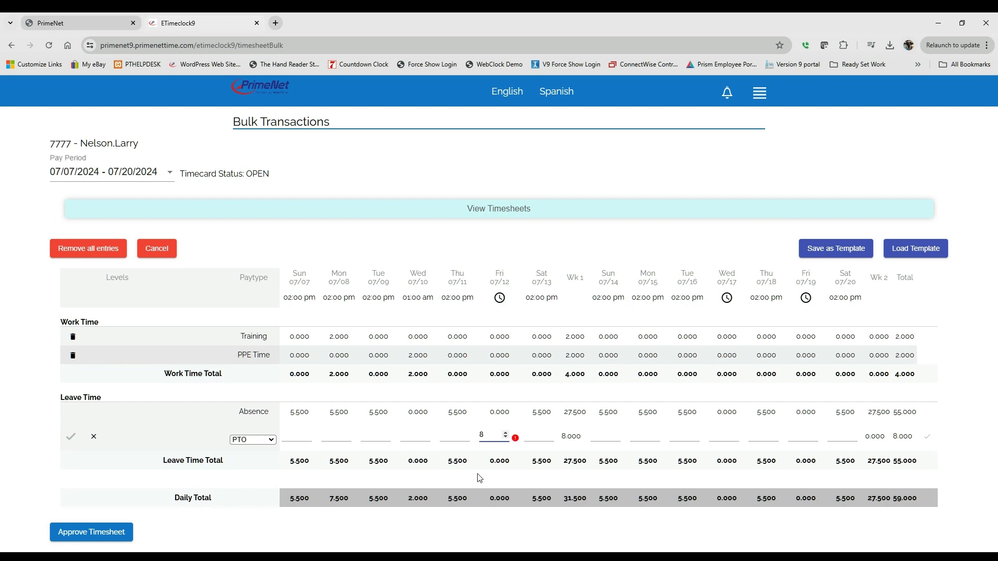
mouse_move(517, 441)
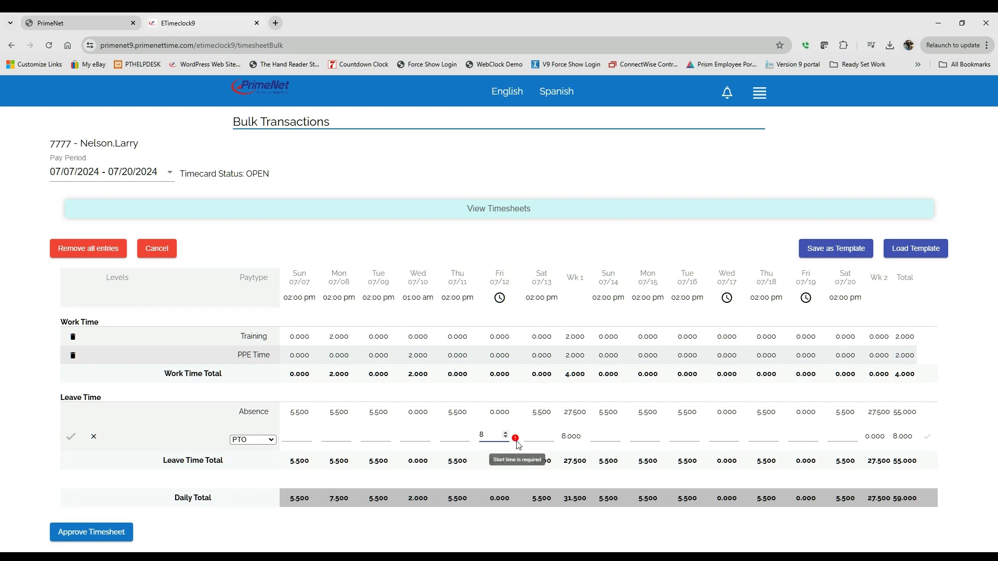
left_click(498, 411)
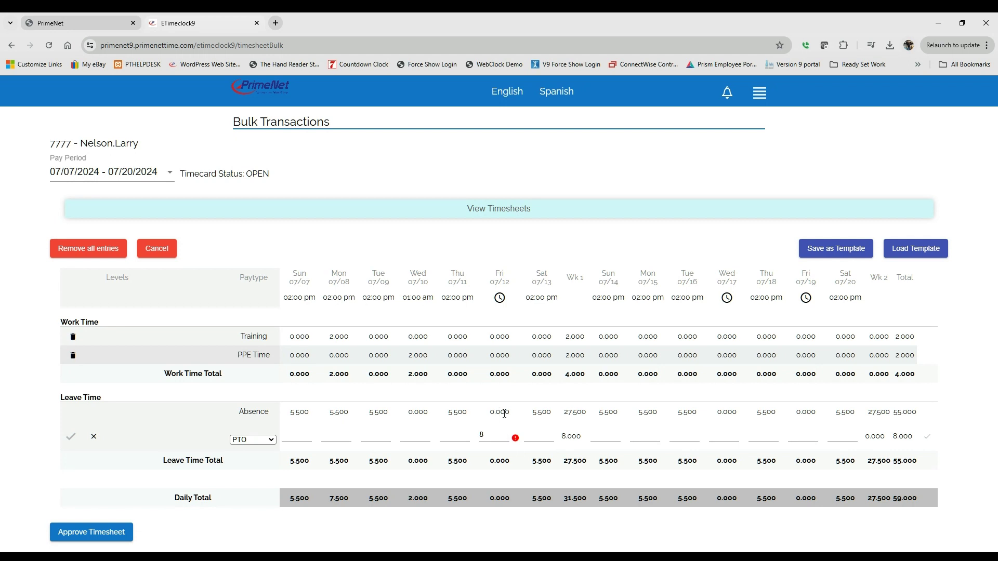
- Set the start time for Friday 07/12 to 8:00 AM and save the PTO row
left_click(500, 300)
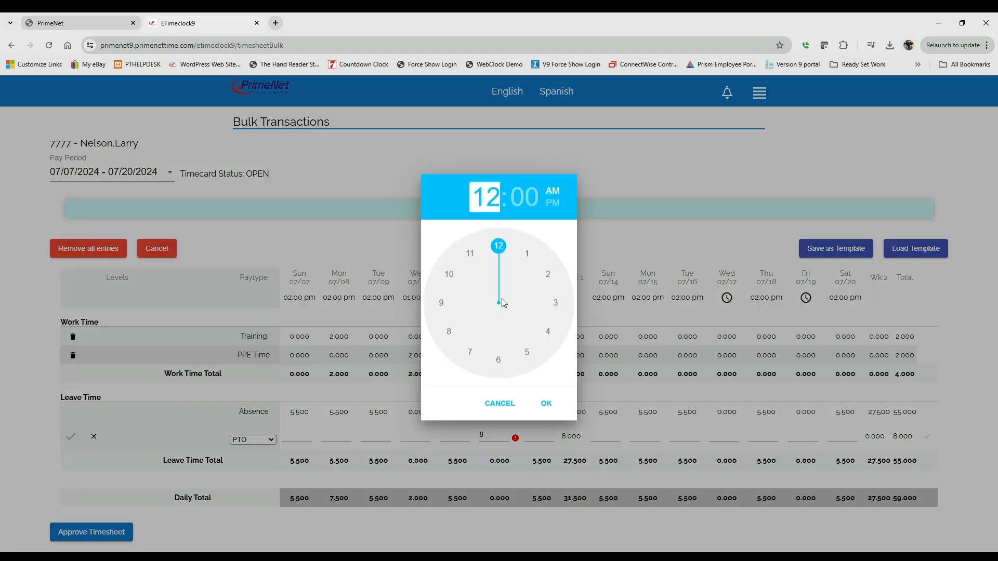
left_click(449, 350)
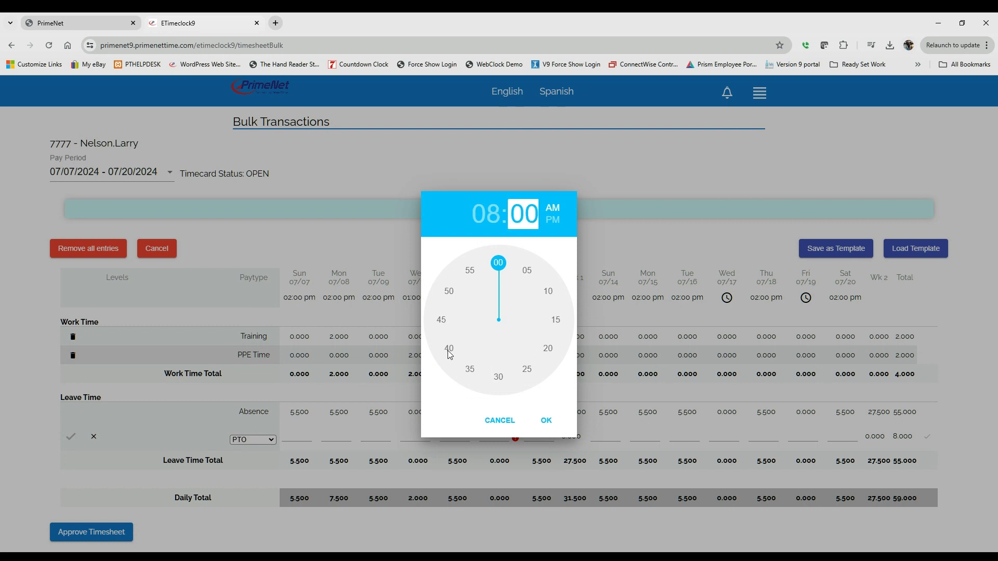
left_click(547, 419)
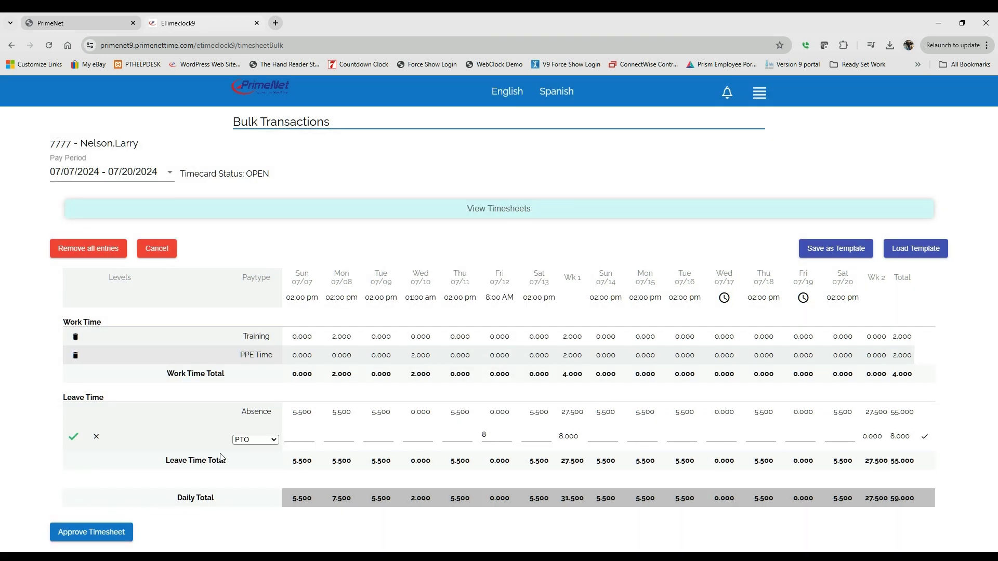
left_click(73, 437)
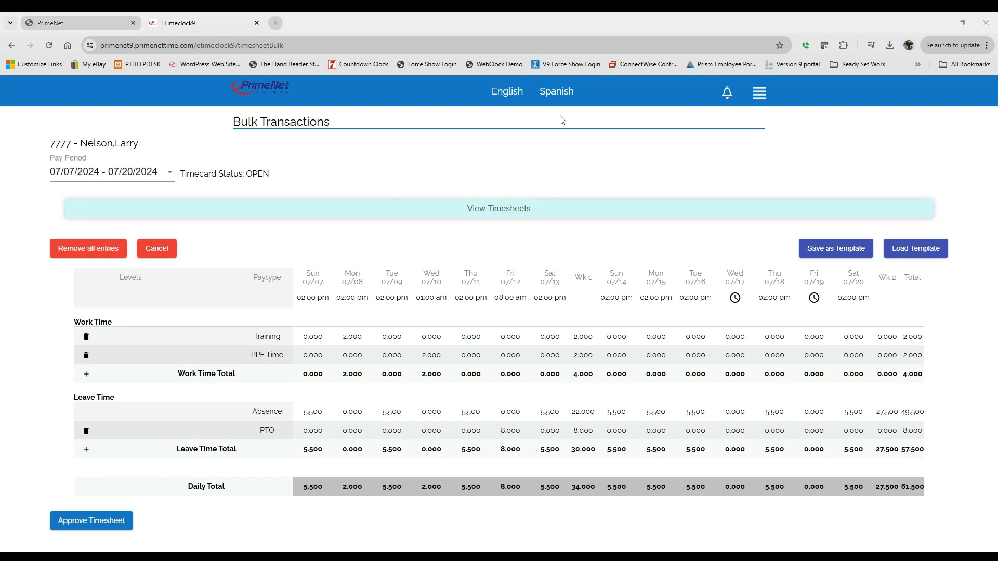
- Open the employee's timesheet view and choose the pay period 06/23/2024 - 07/06/2024
left_click(759, 93)
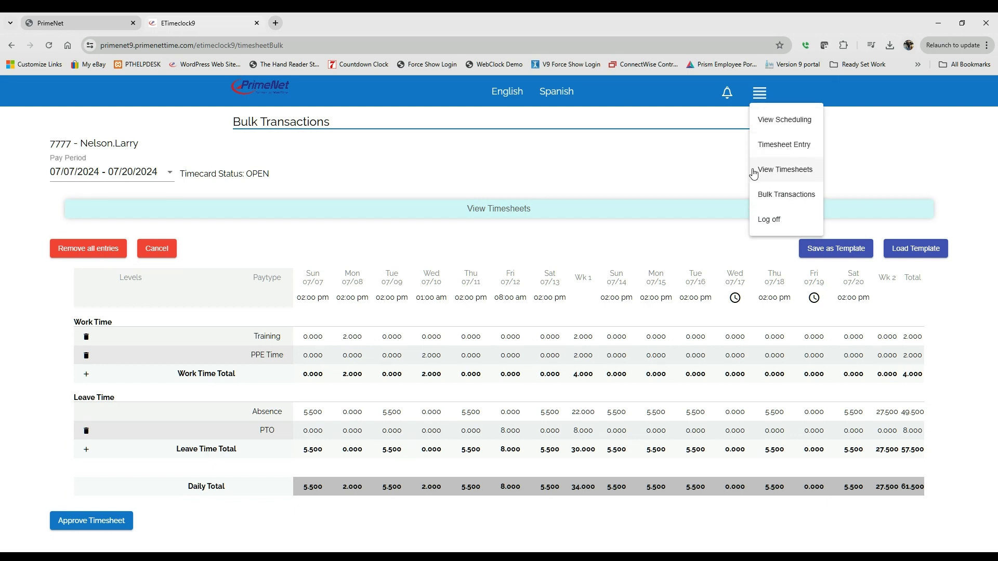
left_click(787, 175)
left_click(293, 160)
left_click(263, 185)
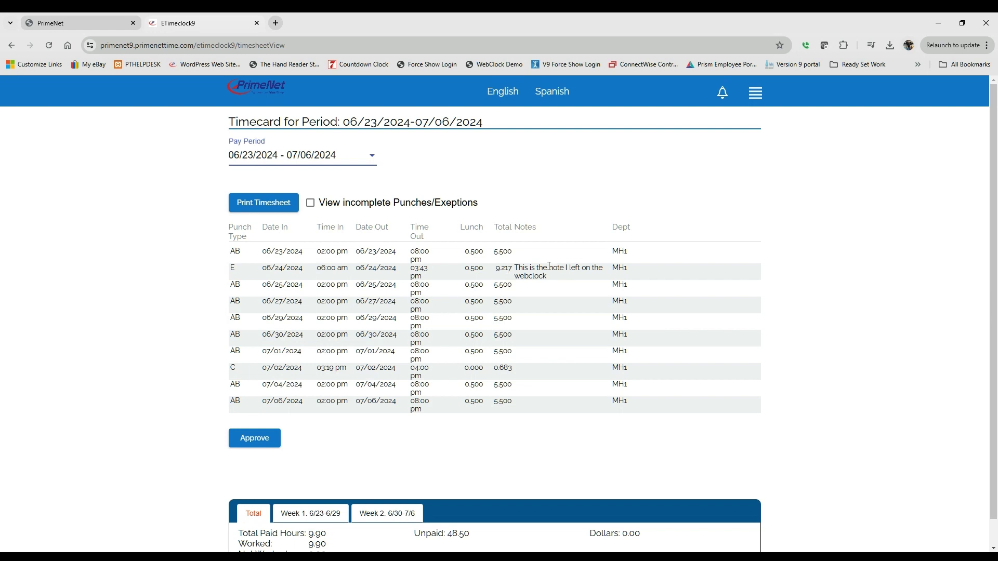
- Generate the printable timesheet for the pay period, review its weekly and pay code totals, and return to the timecard
left_click(265, 208)
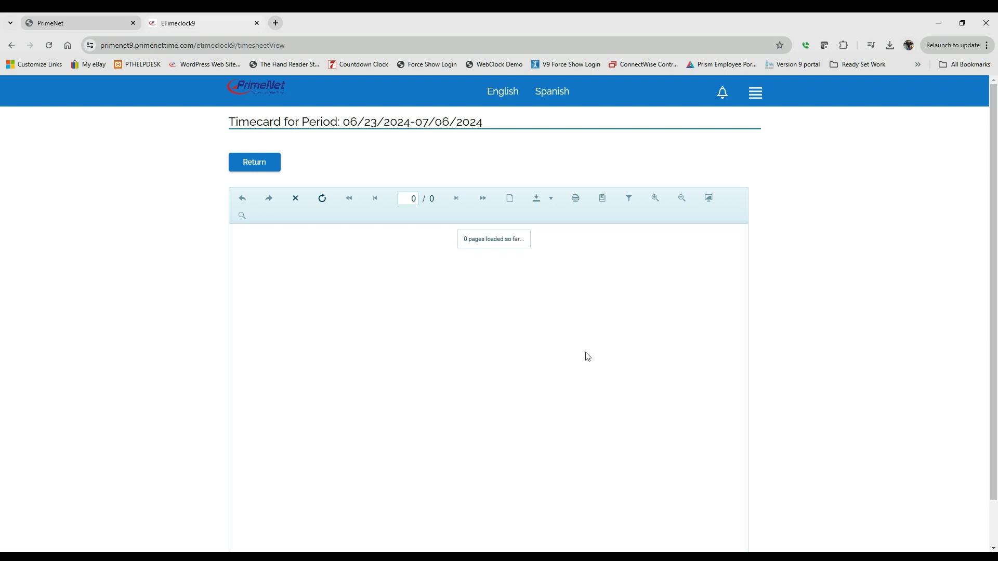
scroll(585, 369, "down", 1)
scroll(624, 386, "down", 3)
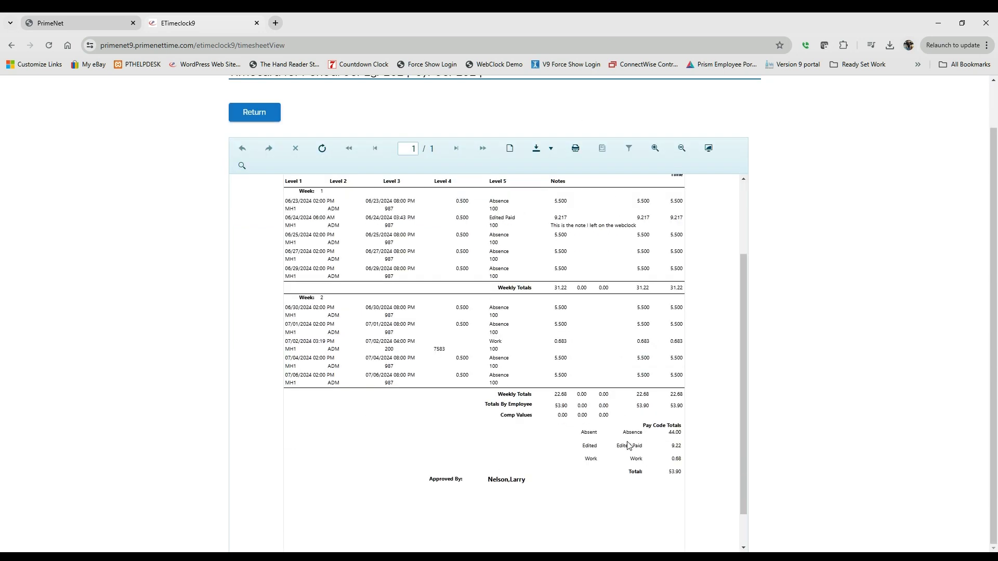
scroll(485, 426, "down", 1)
scroll(485, 425, "up", 3)
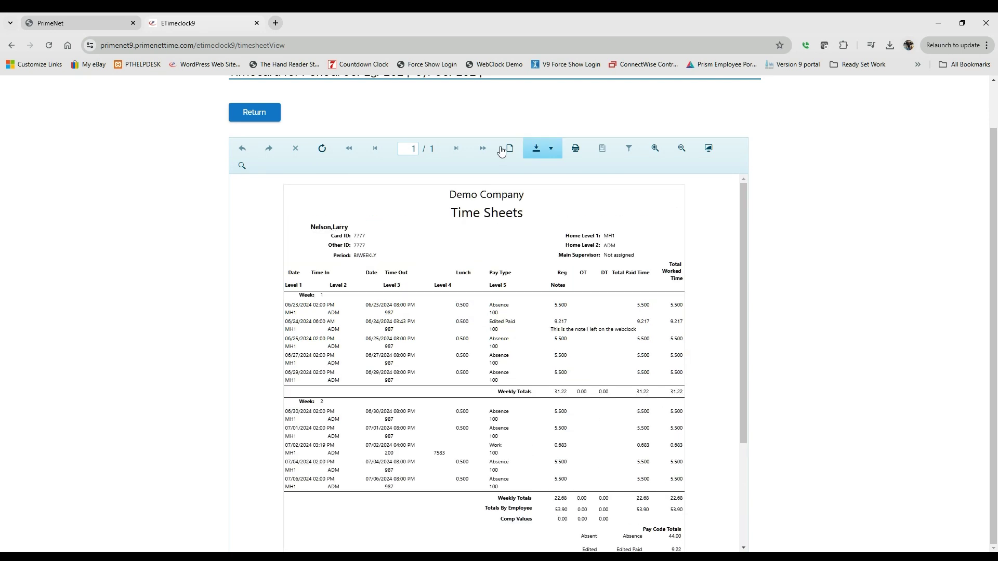
left_click(249, 115)
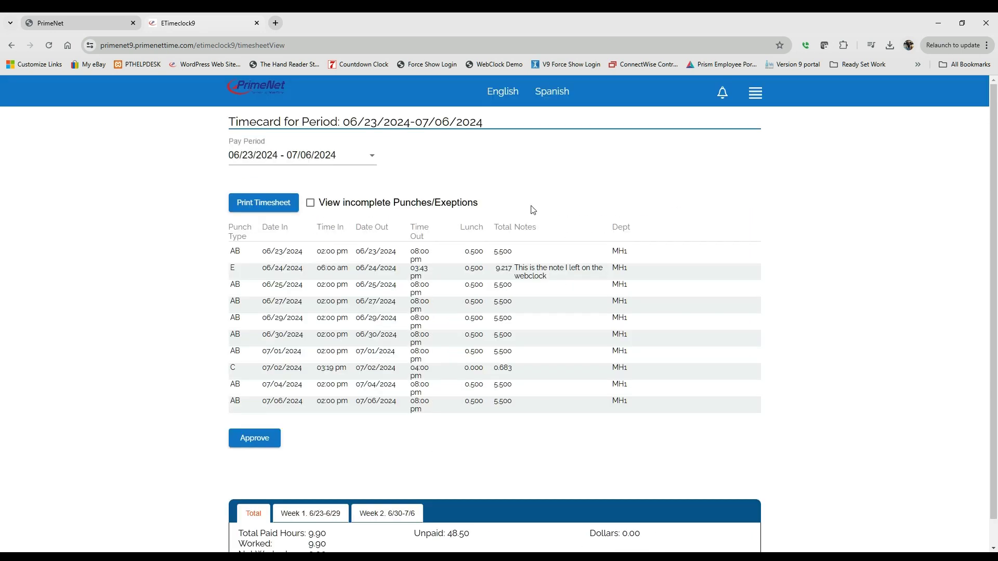
- Show incomplete punches and exceptions on the timecard, look through them, and hide them again
left_click(310, 203)
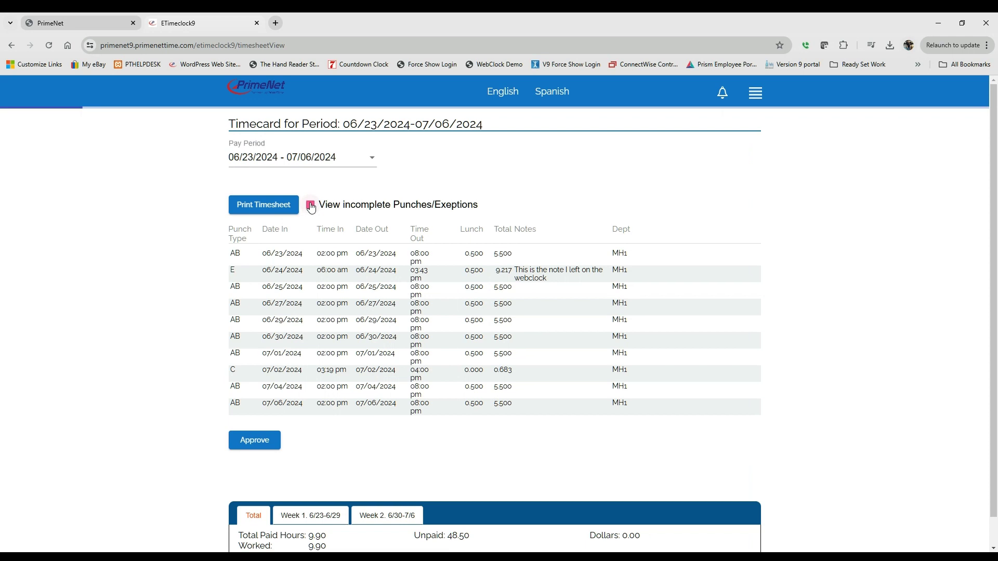
scroll(524, 302, "down", 5)
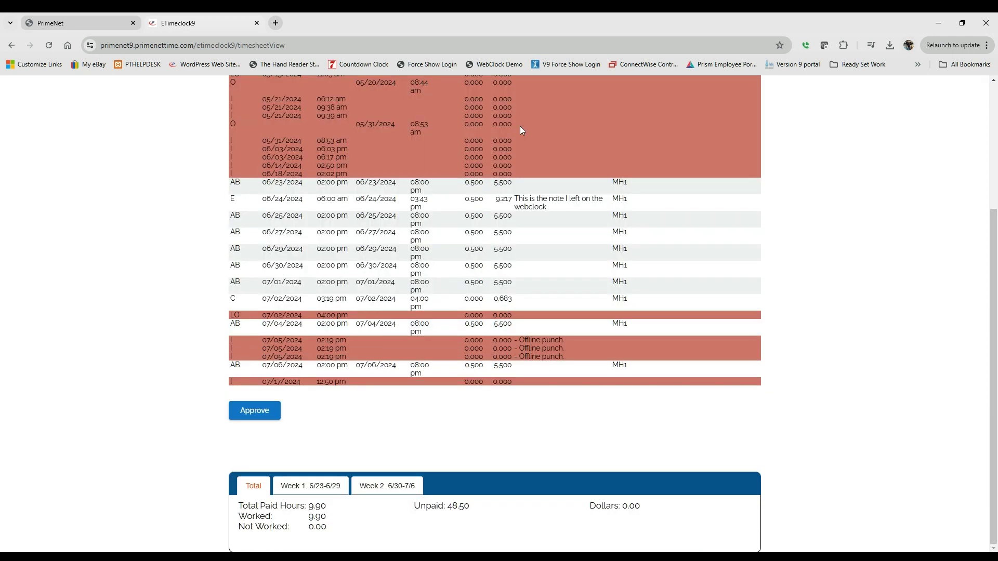
scroll(453, 452, "up", 5)
left_click(310, 203)
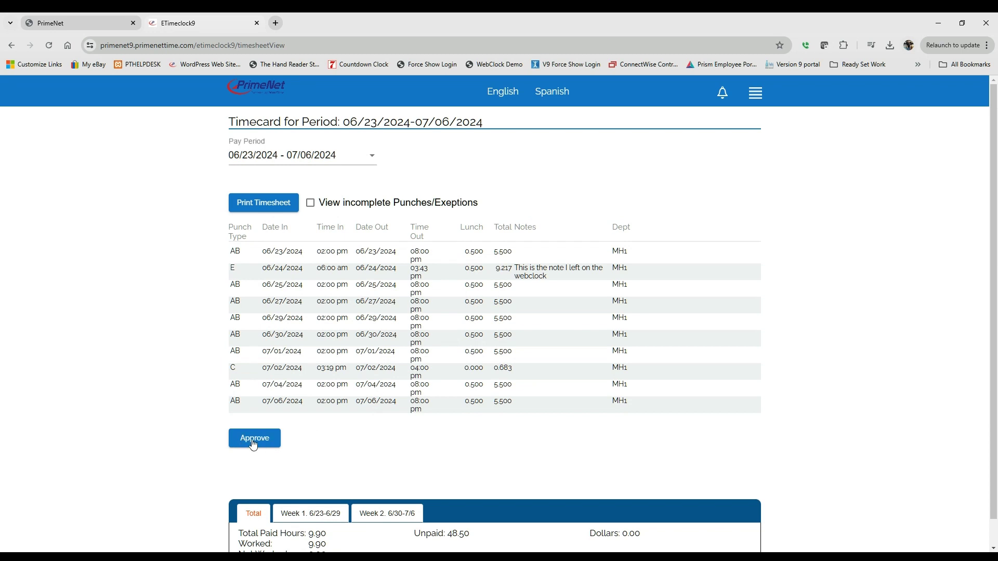
scroll(359, 427, "down", 1)
scroll(422, 416, "up", 1)
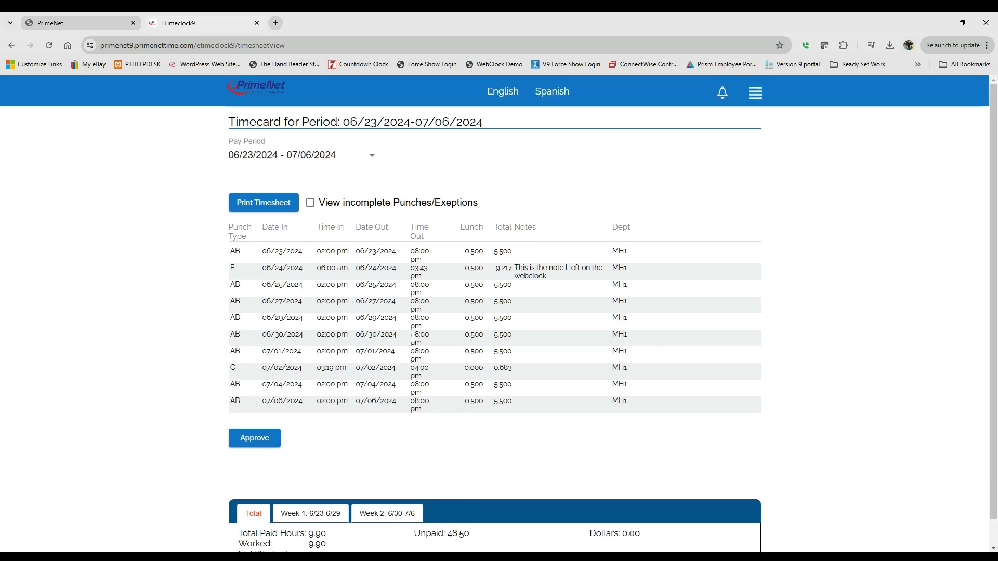
- Check the Test profile's Announcement field in PrimeNet, and view the Notifications page in eTimeClock 9
left_click(74, 22)
scroll(551, 411, "down", 1)
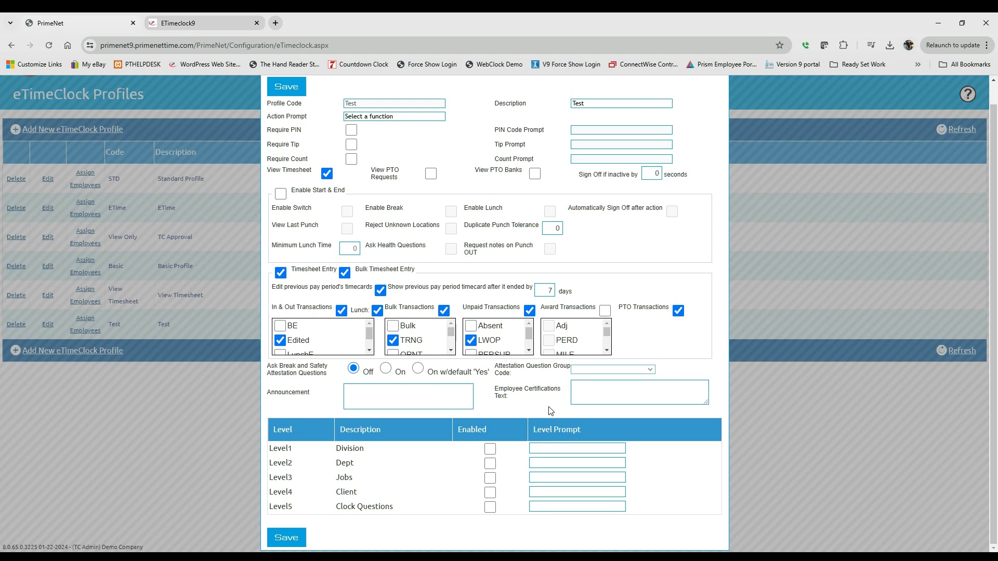
left_click(385, 394)
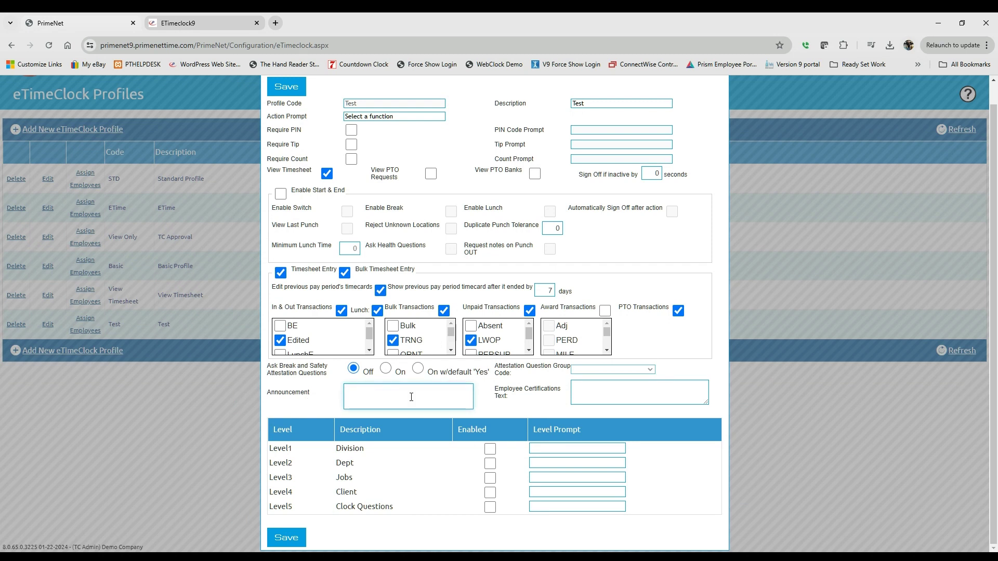
left_click(231, 23)
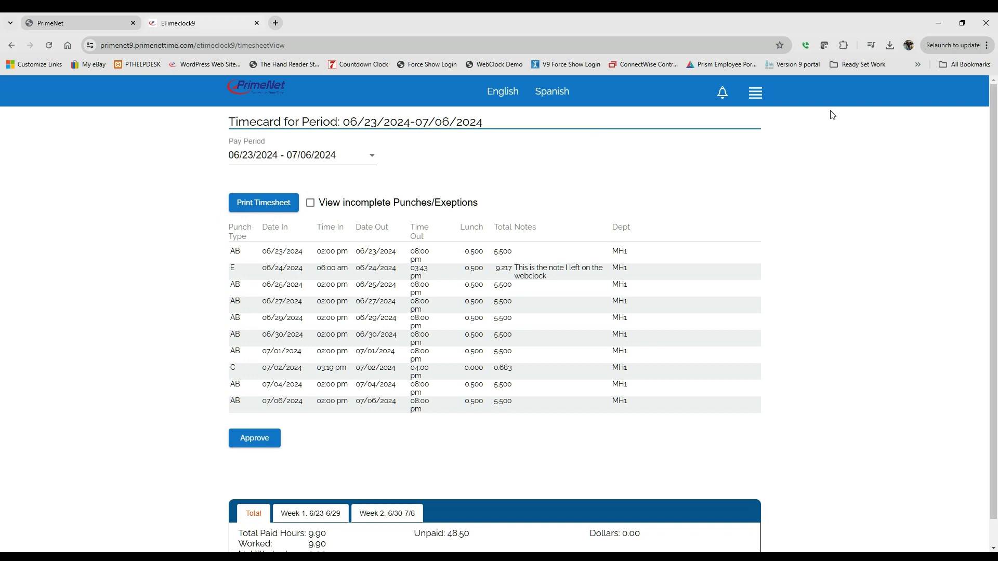
left_click(722, 92)
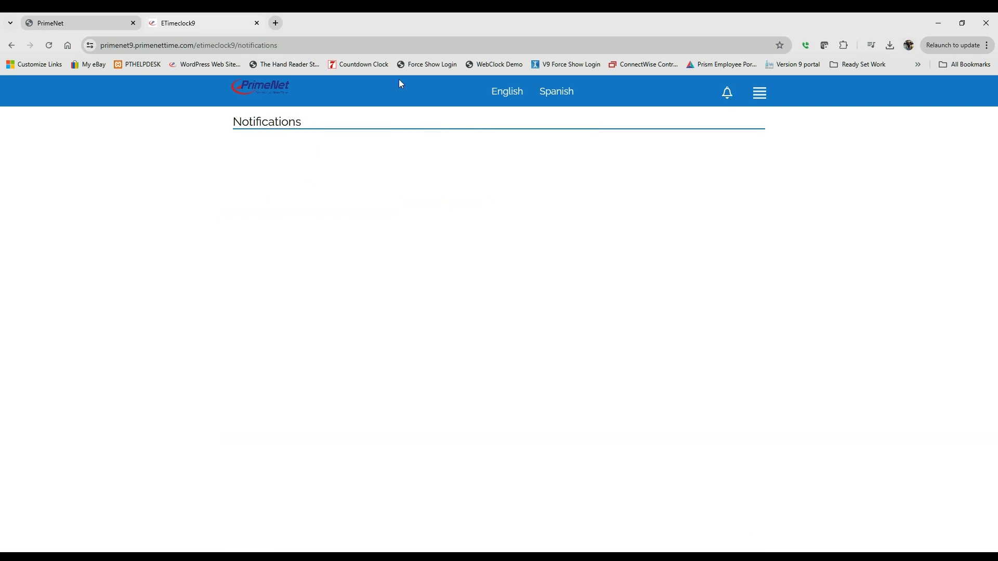
- Back in PrimeNet, turn on the Test profile's attestation questions with question group 100 Meal Break and close the profile editor
left_click(68, 23)
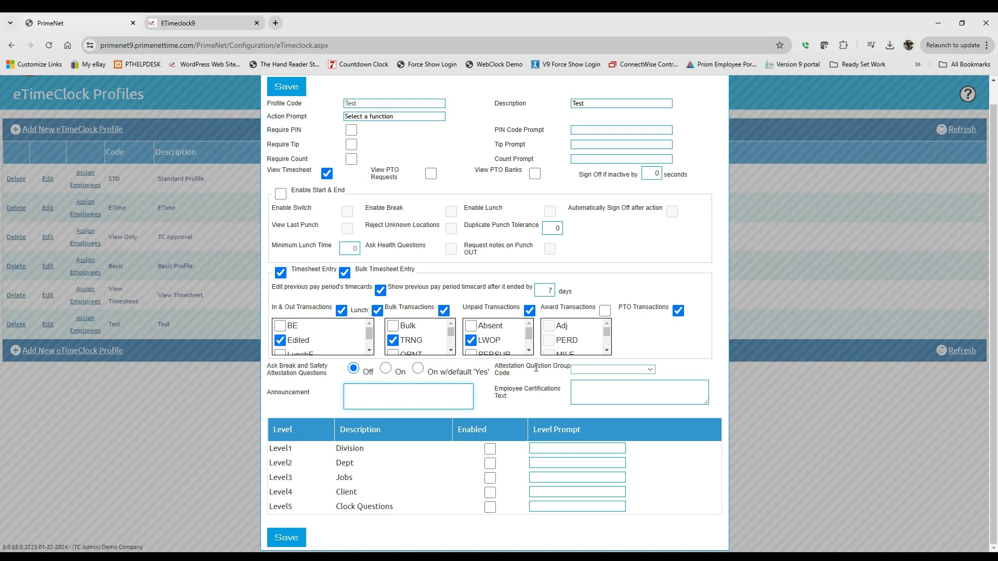
left_click(386, 368)
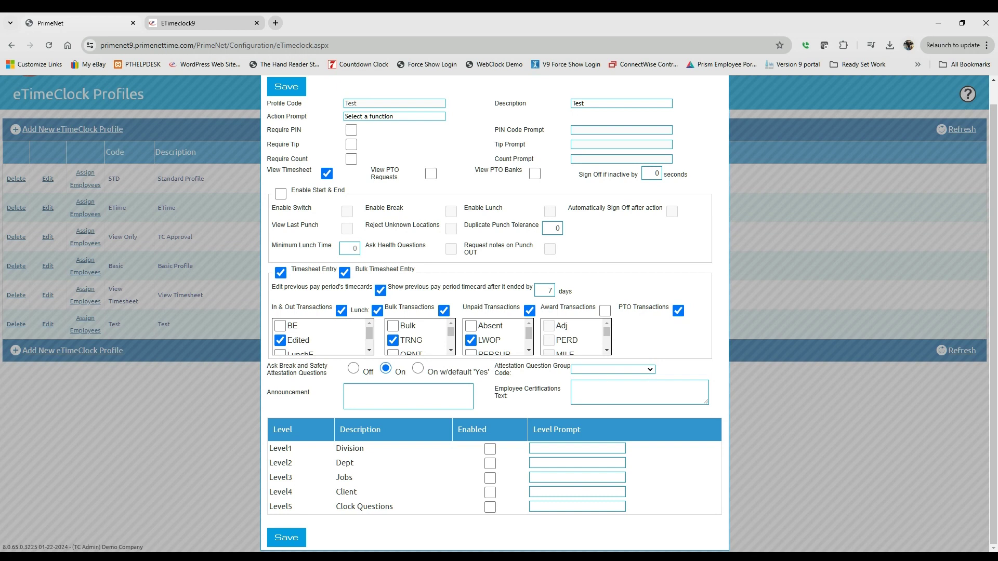
left_click(610, 384)
left_click(287, 538)
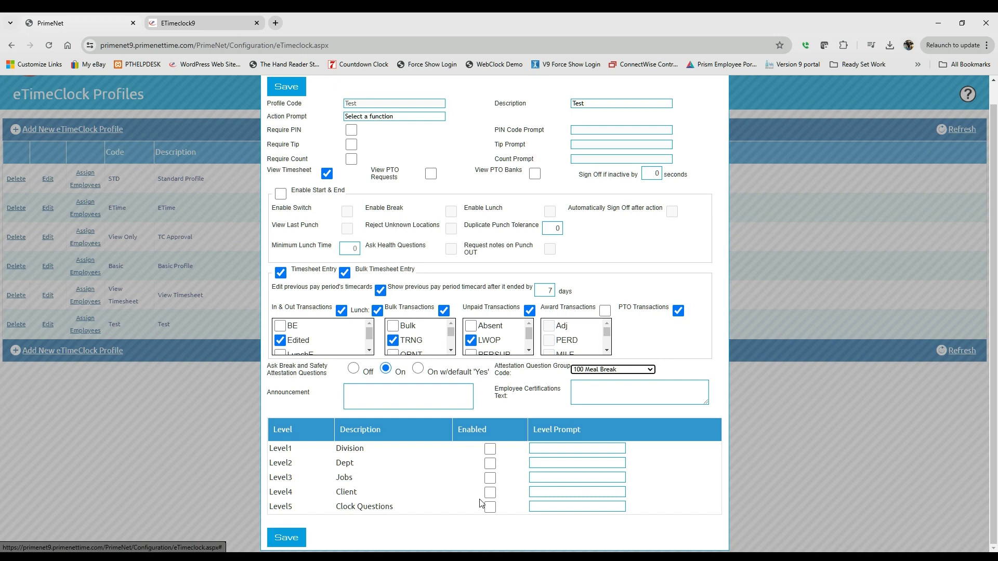
scroll(479, 507, "up", 1)
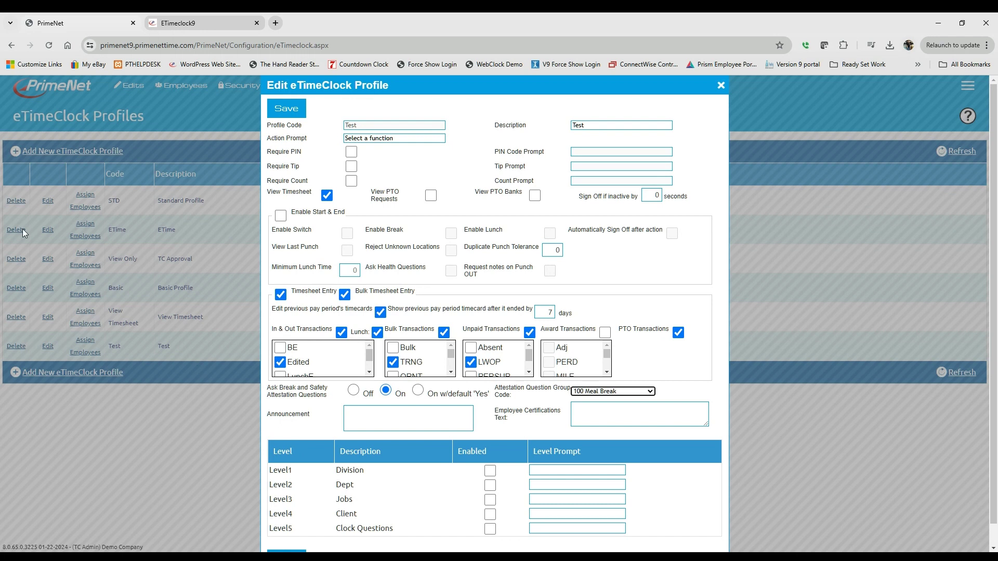
left_click(722, 85)
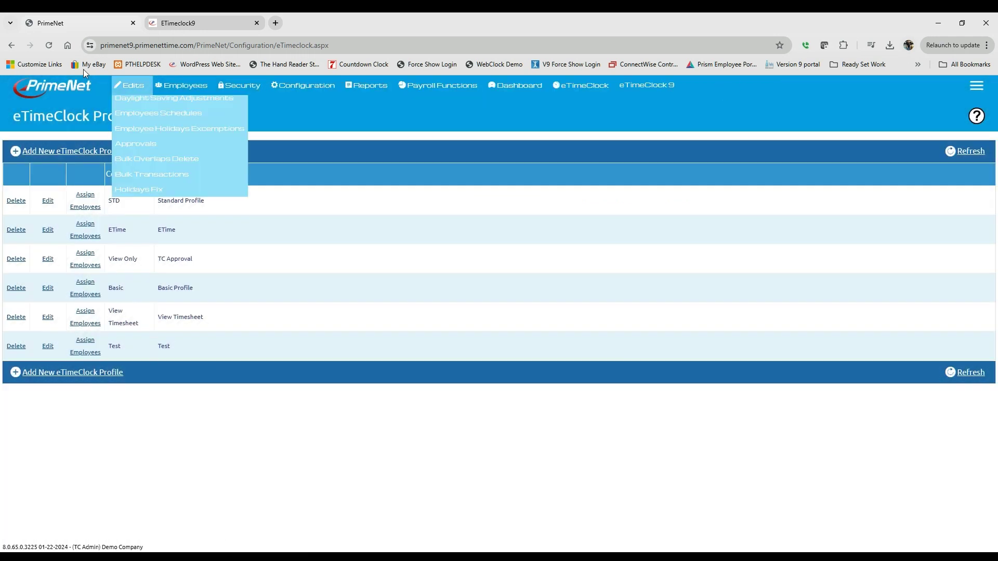
- Locate the Attestation Questions Report among the Management reports
mouse_move(366, 86)
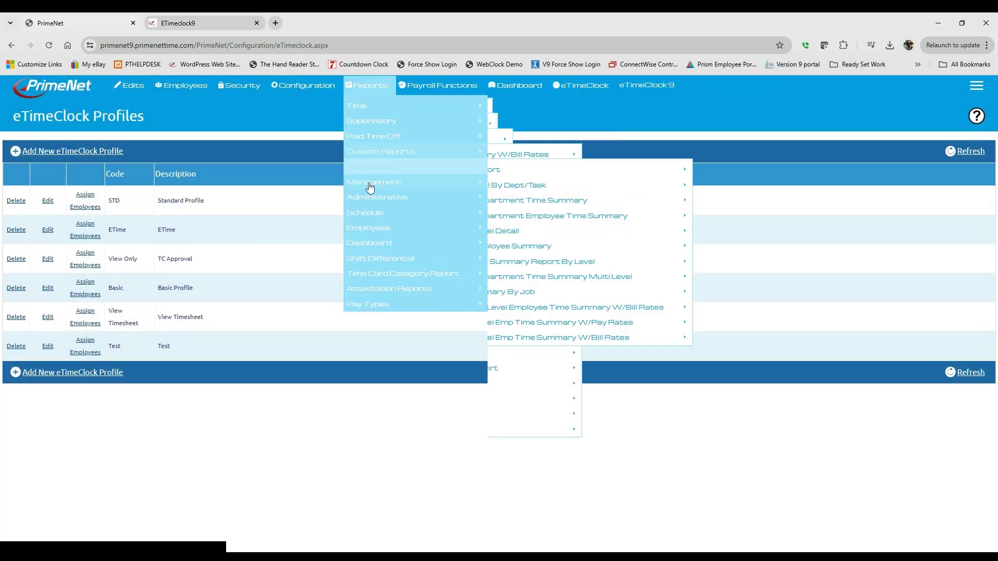
mouse_move(395, 183)
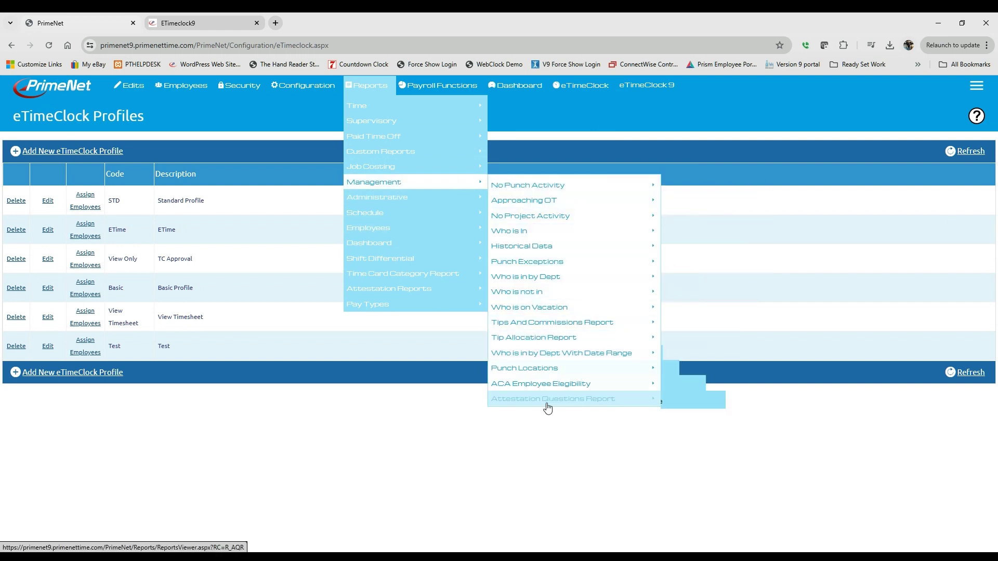
mouse_move(517, 405)
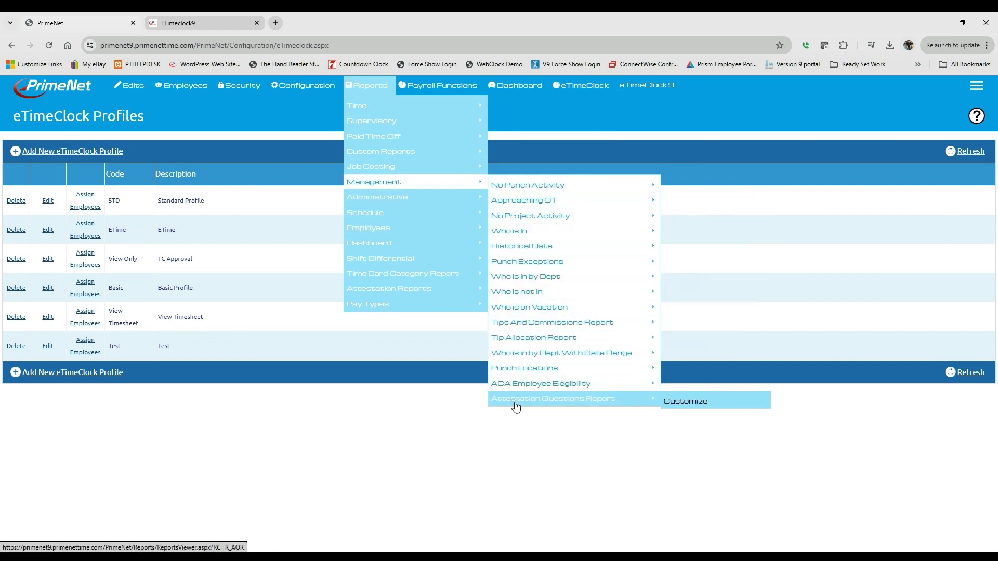